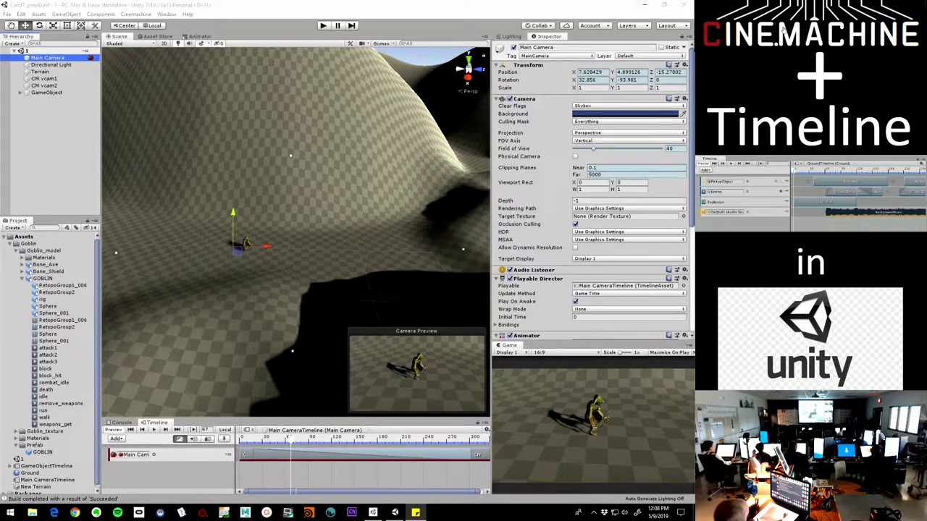
Step: Show the desktop and open the CandT_prepBuild project folder to look at its contents
{"action": "key", "text": "super+d"}
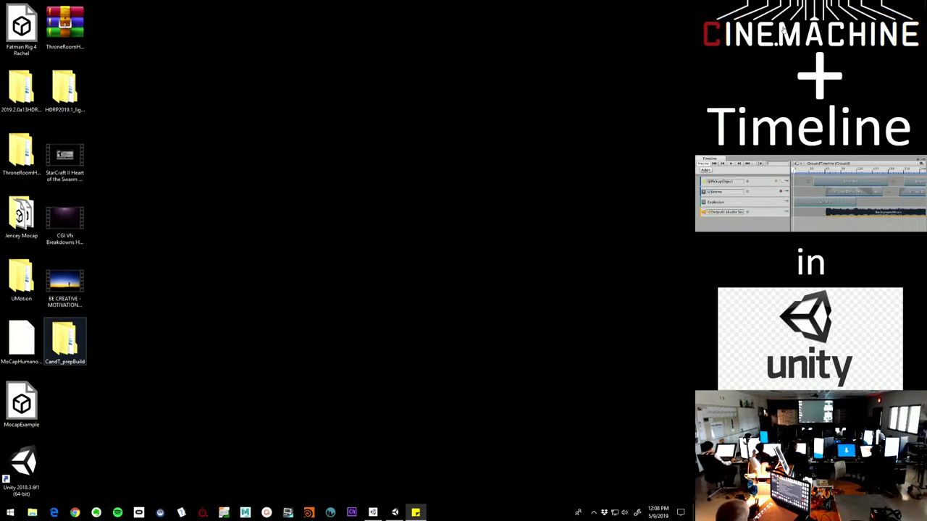
{"action": "left_click_drag", "start_coordinate": [65, 341], "coordinate": [327, 216]}
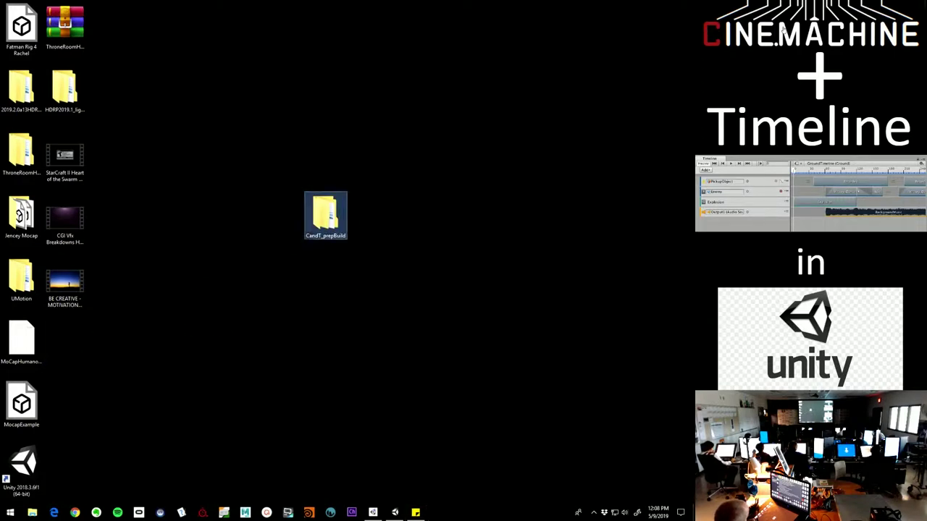
{"action": "double_click", "coordinate": [326, 215]}
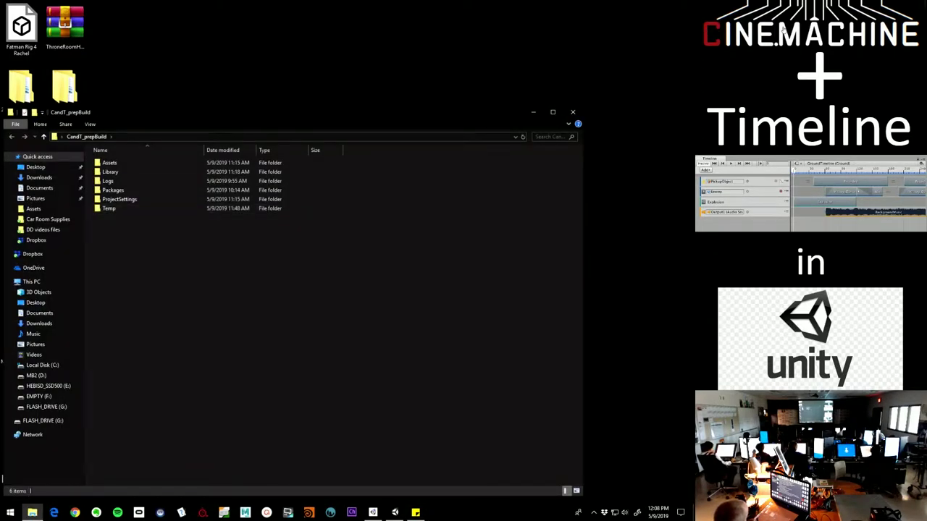
{"action": "left_click_drag", "start_coordinate": [306, 114], "coordinate": [436, 59]}
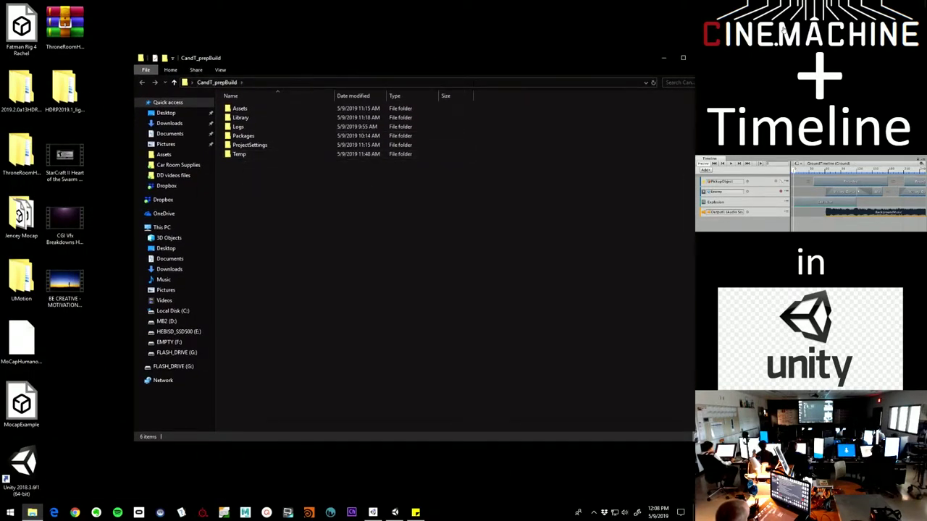
{"action": "left_click_drag", "start_coordinate": [239, 58], "coordinate": [228, 101]}
Step: Open the Goblin Follower folder in Dropbox
{"action": "double_click", "coordinate": [21, 215]}
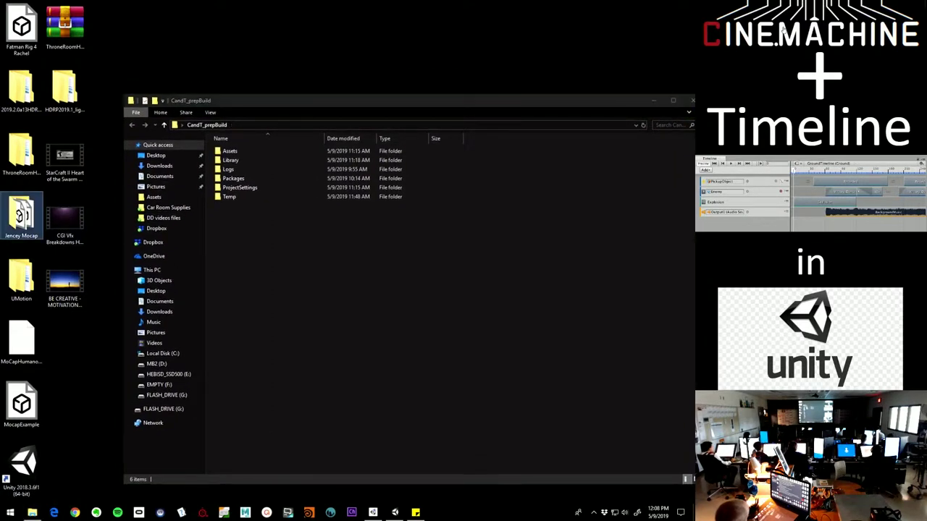
{"action": "left_click_drag", "start_coordinate": [143, 12], "coordinate": [345, 64]}
{"action": "left_click", "coordinate": [238, 186]}
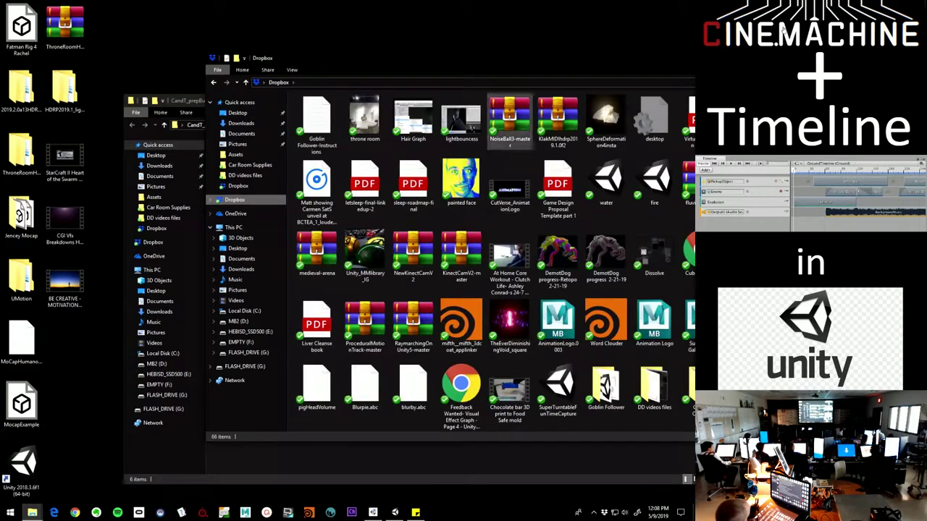
{"action": "left_click_drag", "start_coordinate": [467, 55], "coordinate": [349, 33]}
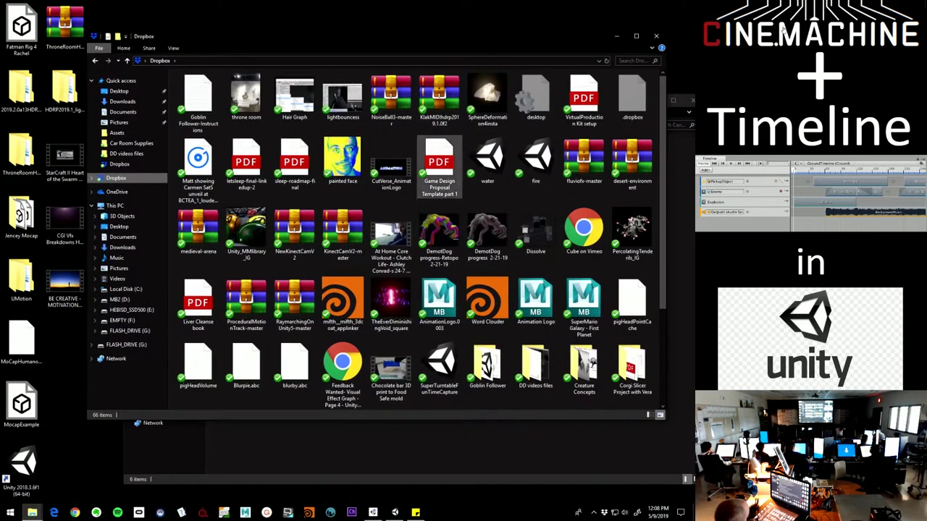
{"action": "scroll", "coordinate": [488, 366], "scroll_direction": "down", "scroll_amount": 2}
{"action": "left_click", "coordinate": [488, 243]}
{"action": "double_click", "coordinate": [488, 243]}
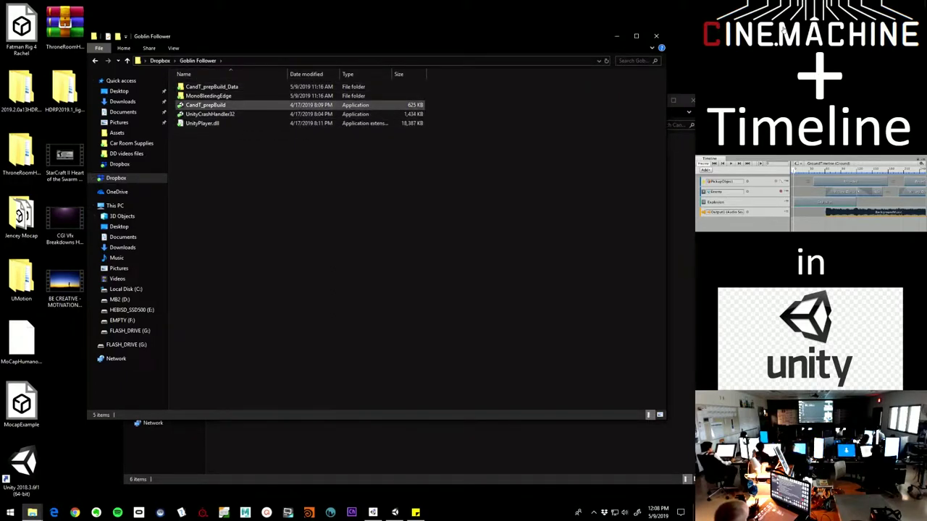
Step: Run the CandT_prepBuild application windowed at 1280 x 1024 to preview the finished build, and clear the windows off the desktop
{"action": "left_click", "coordinate": [206, 105]}
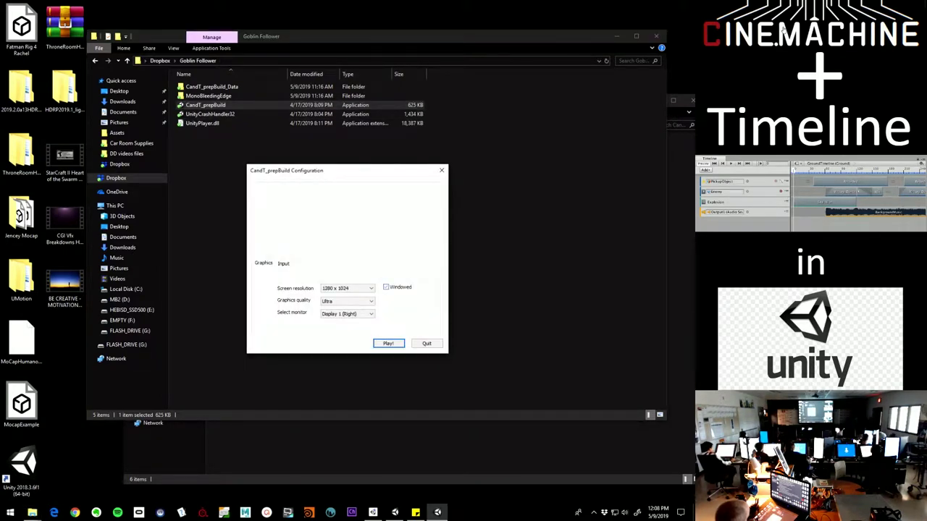
{"action": "left_click", "coordinate": [388, 344]}
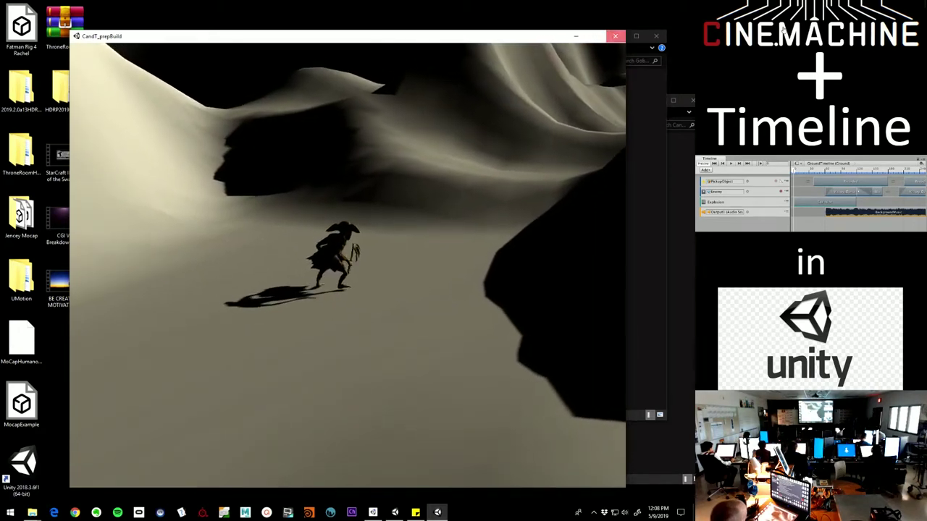
{"action": "left_click", "coordinate": [615, 35]}
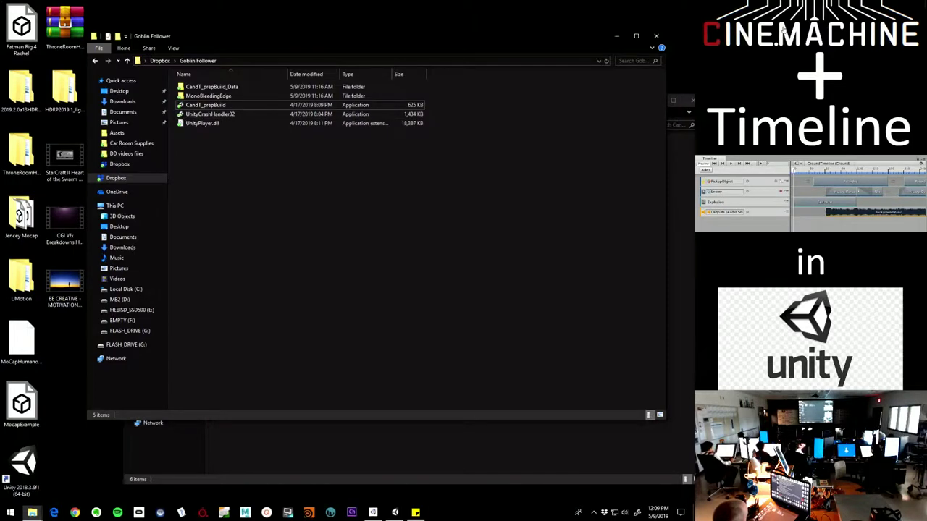
{"action": "left_click_drag", "start_coordinate": [288, 0], "coordinate": [289, 0]}
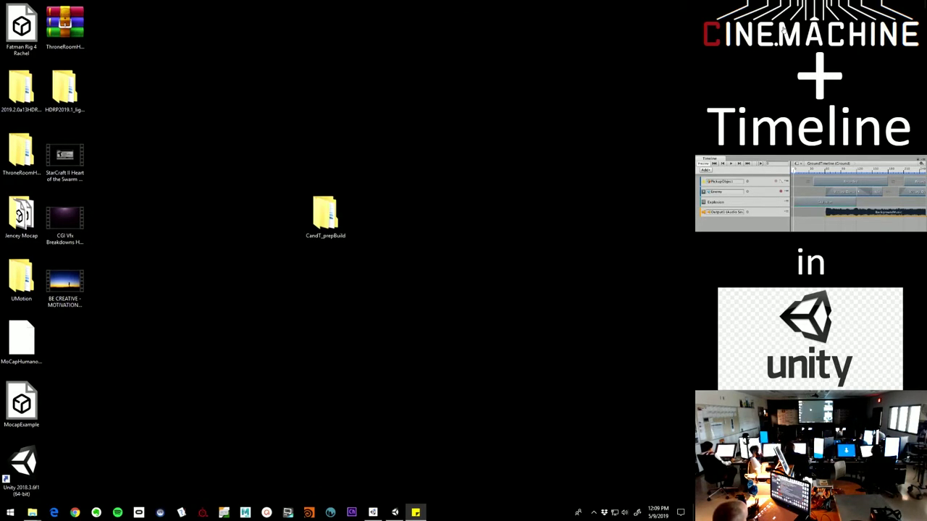
Step: Switch back to Unity and create a new project named Goblin Follower from the 3D template
{"action": "left_click", "coordinate": [395, 512]}
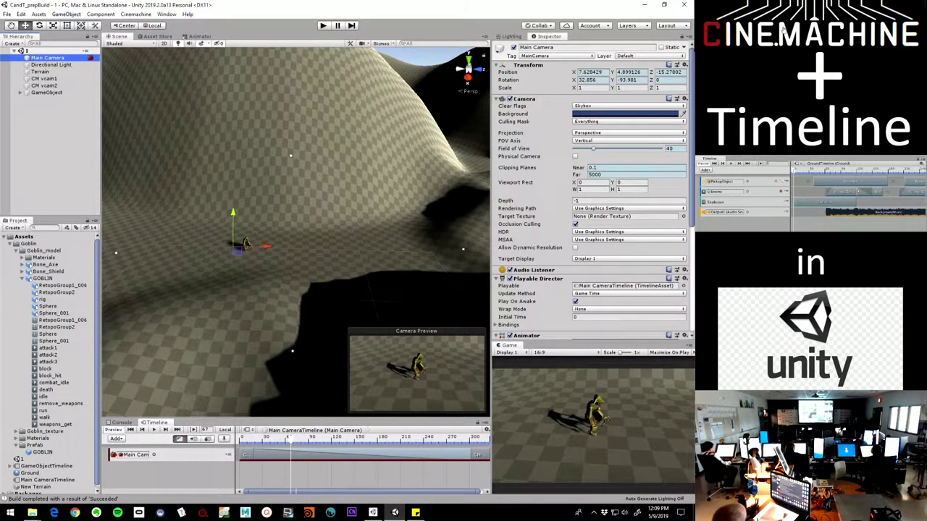
{"action": "left_click", "coordinate": [6, 13]}
{"action": "left_click", "coordinate": [29, 68]}
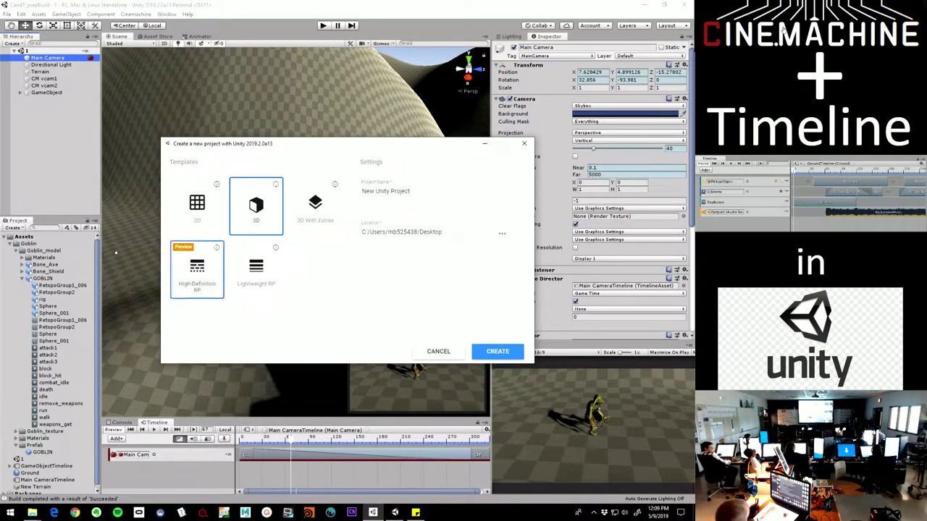
{"action": "left_click_drag", "start_coordinate": [311, 147], "coordinate": [314, 102]}
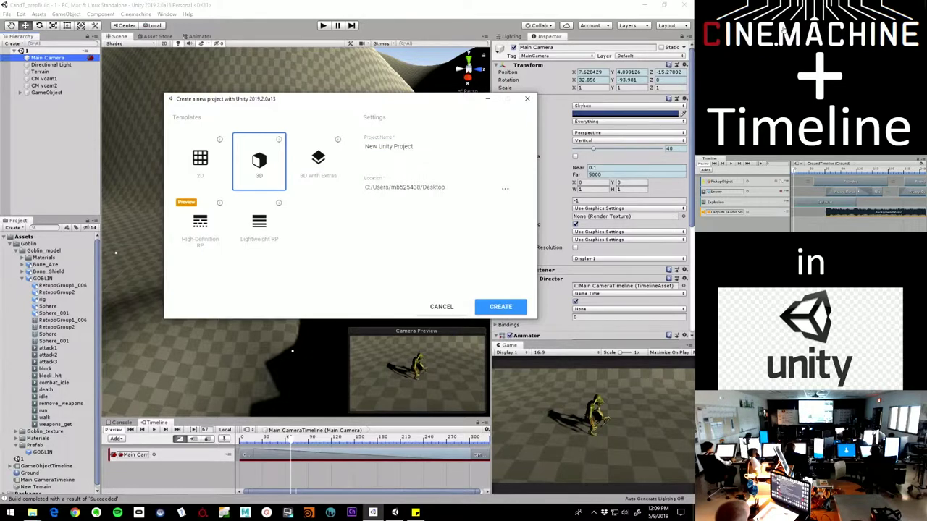
{"action": "key", "text": "ctrl+a"}
{"action": "type", "text": "G"}
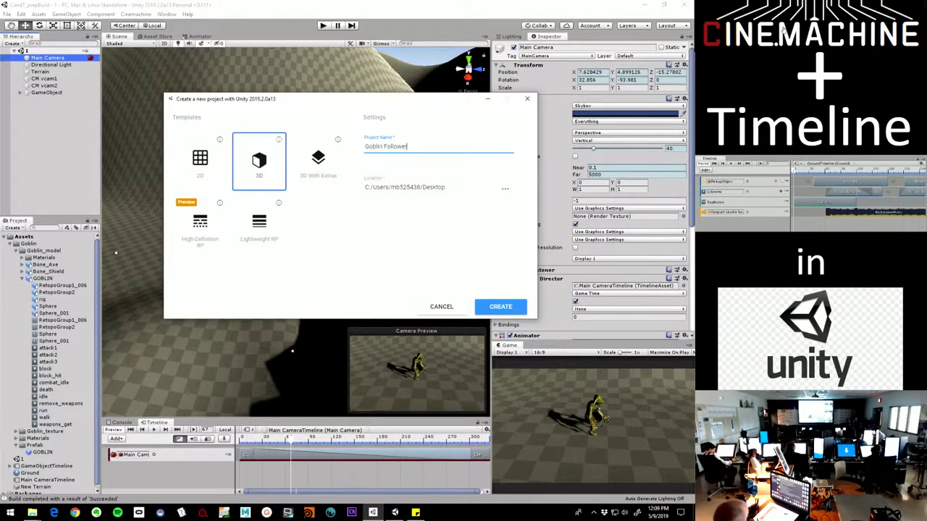
{"action": "left_click", "coordinate": [501, 307]}
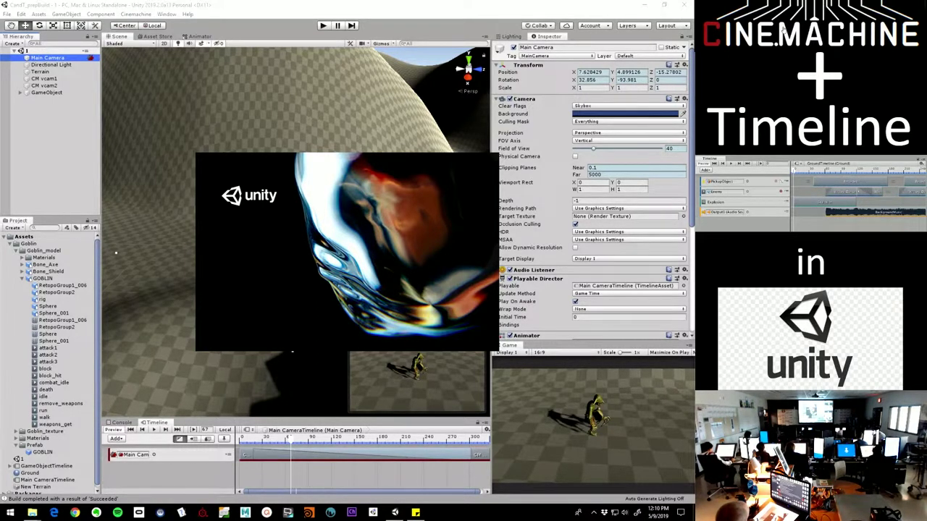
Step: Select the Main Camera in the new scene and narrow the Hierarchy and Project area to widen the Scene view
{"action": "left_click", "coordinate": [304, 239]}
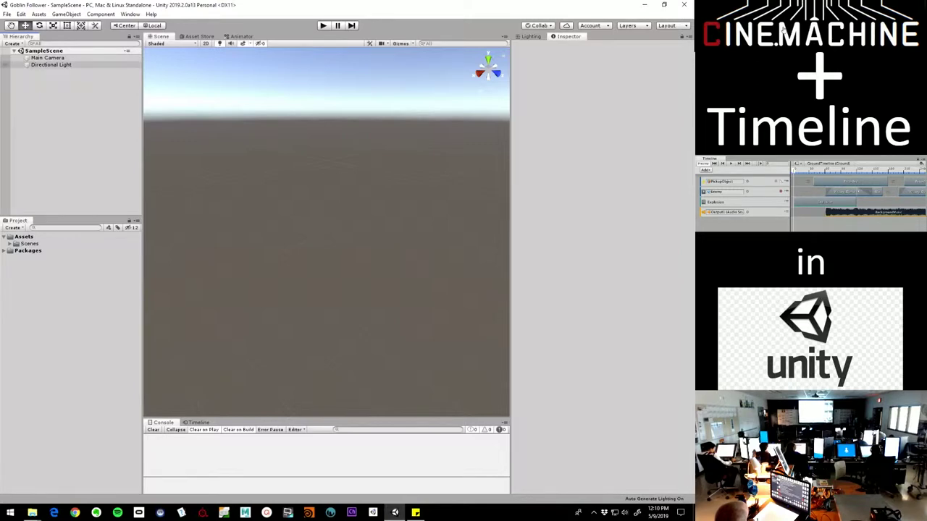
{"action": "left_click", "coordinate": [48, 58]}
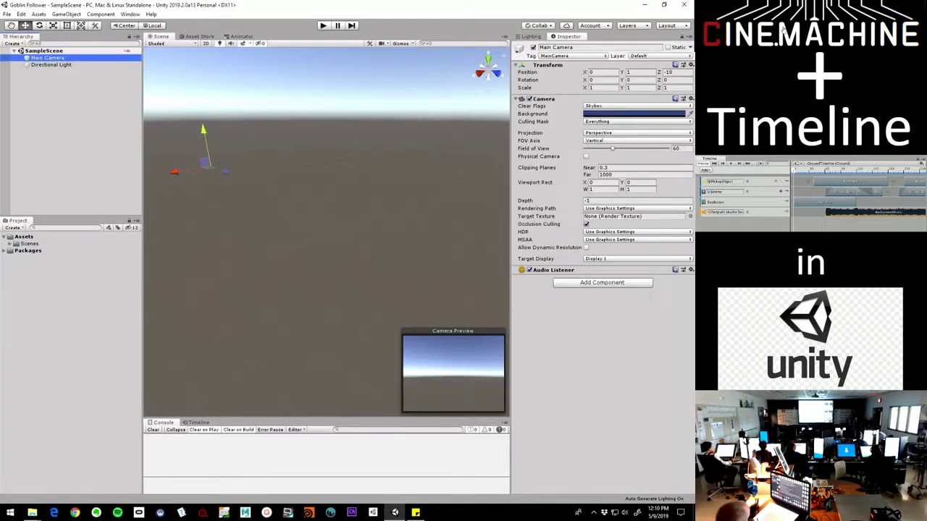
{"action": "left_click_drag", "start_coordinate": [143, 160], "coordinate": [103, 159]}
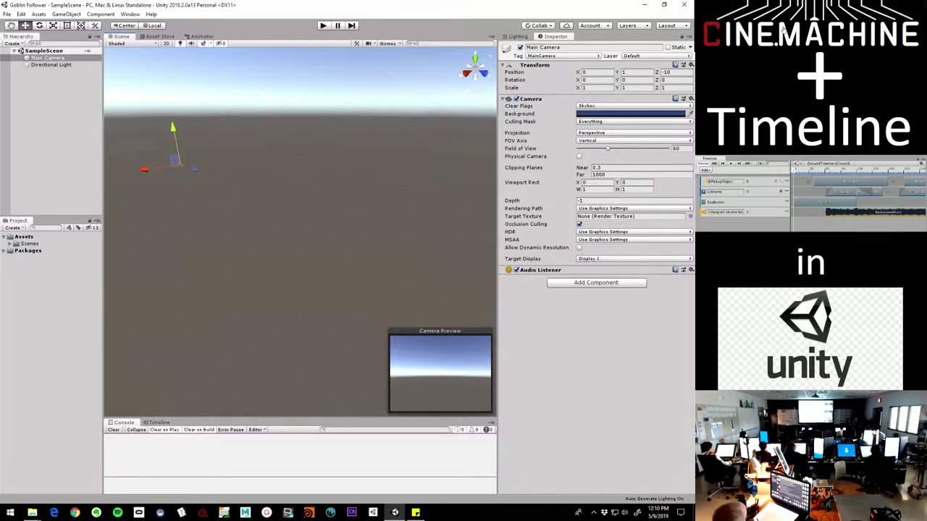
Step: Open the Package Manager and check the details and versions of the Unity Timeline package
{"action": "left_click", "coordinate": [130, 15]}
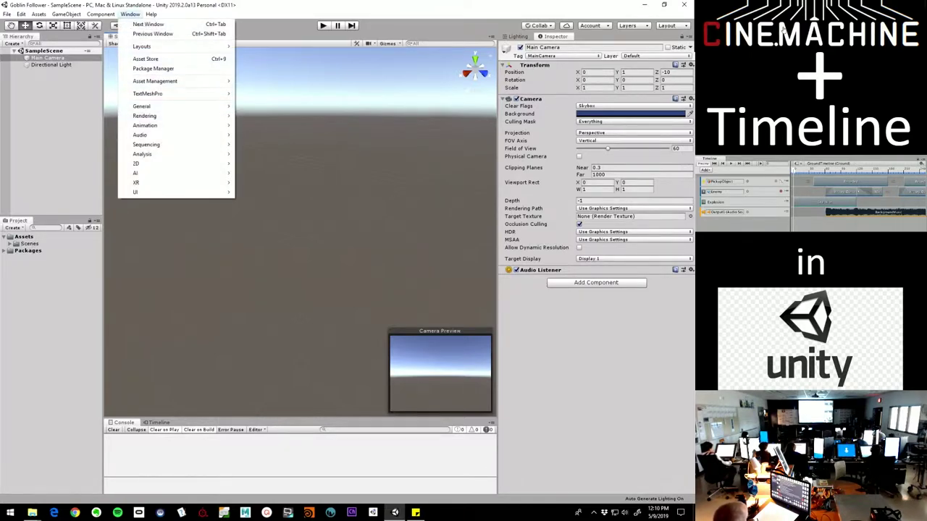
{"action": "left_click", "coordinate": [153, 69]}
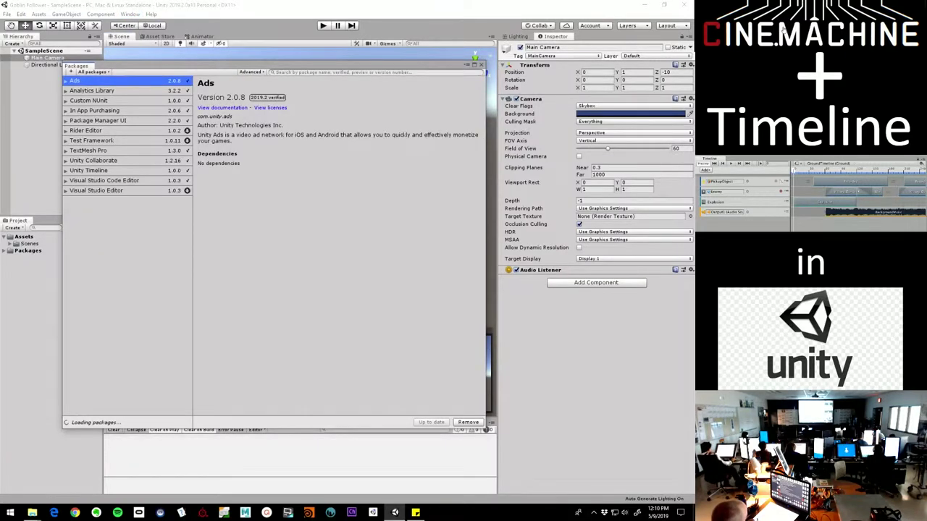
{"action": "left_click_drag", "start_coordinate": [275, 65], "coordinate": [410, 71]}
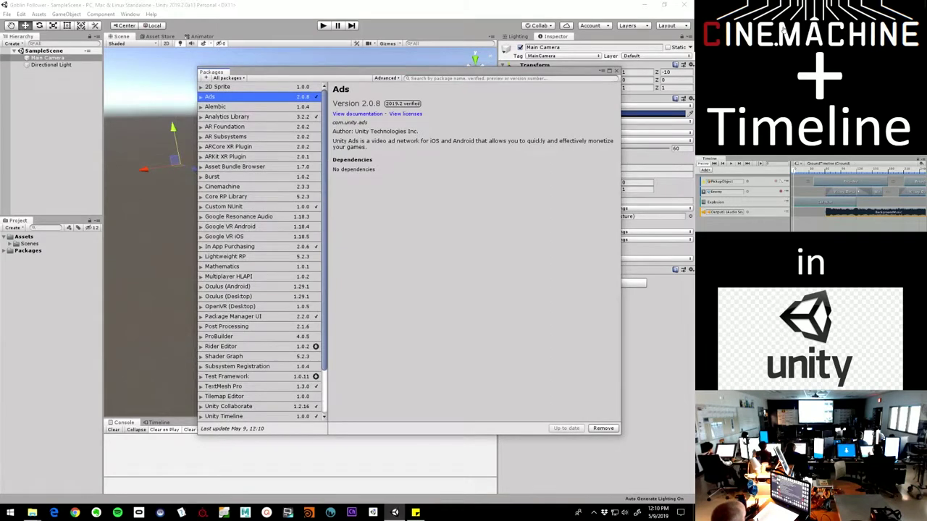
{"action": "scroll", "coordinate": [261, 250], "scroll_direction": "down", "scroll_amount": 1}
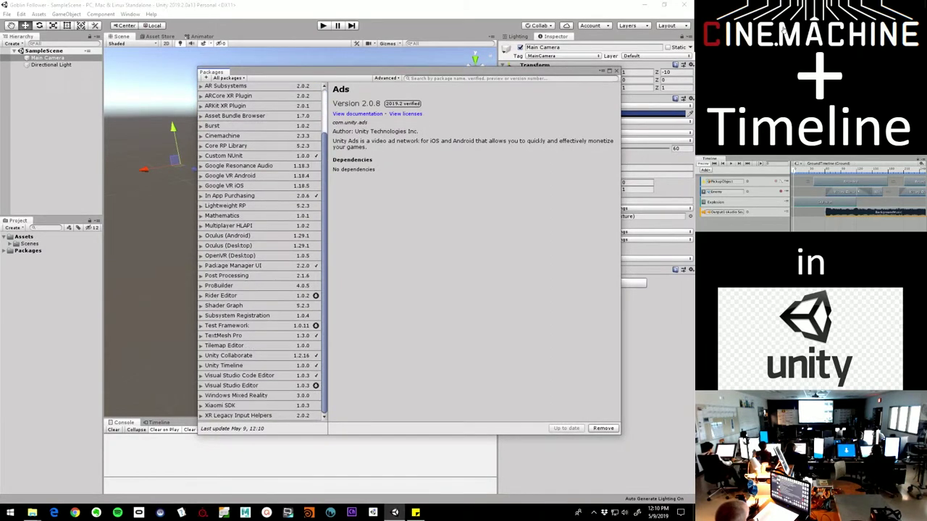
{"action": "left_click", "coordinate": [232, 366]}
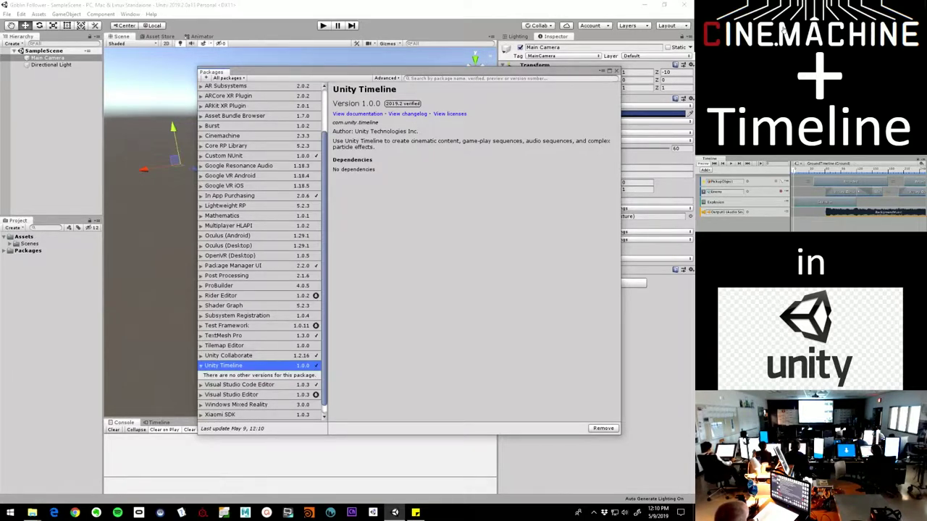
{"action": "left_click", "coordinate": [201, 366]}
{"action": "scroll", "coordinate": [260, 251], "scroll_direction": "up", "scroll_amount": 2}
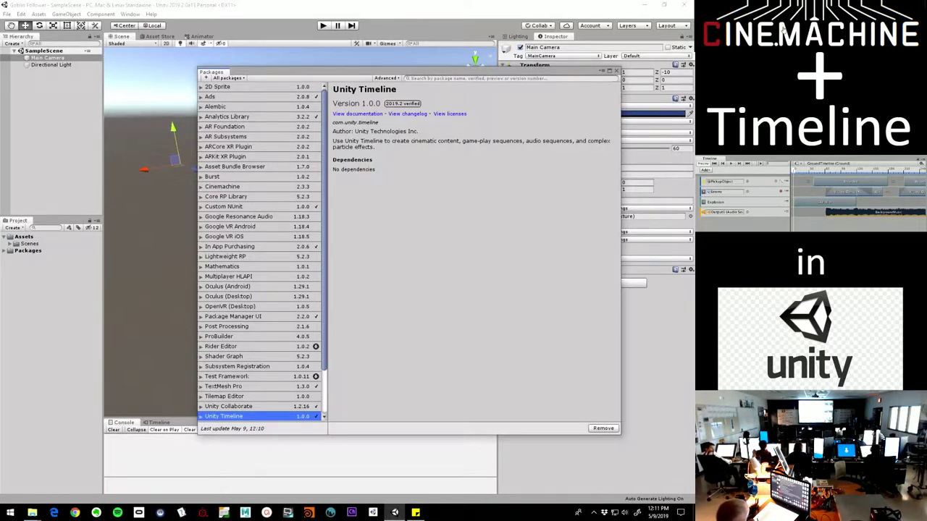
Step: Install the Cinemachine 2.3.3 and Post Processing 2.1.6 packages and close the Package Manager
{"action": "left_click", "coordinate": [223, 187]}
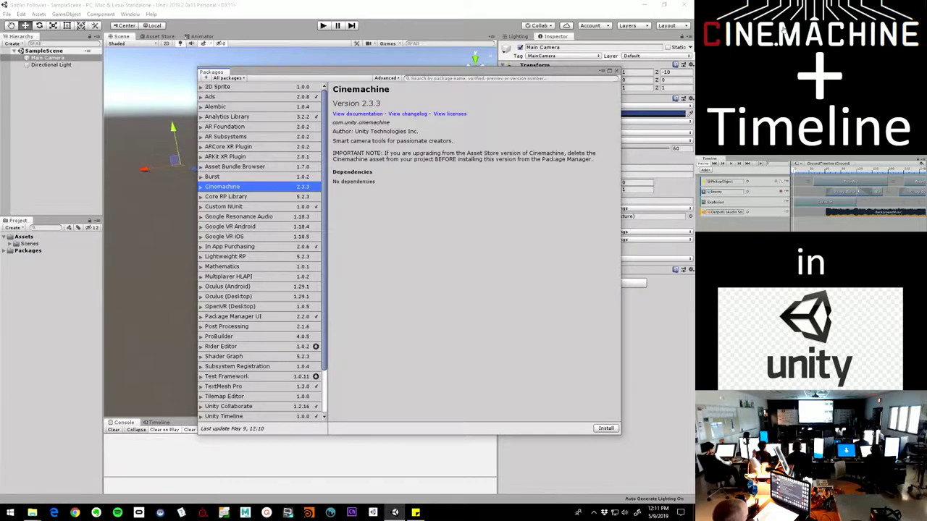
{"action": "left_click", "coordinate": [606, 428]}
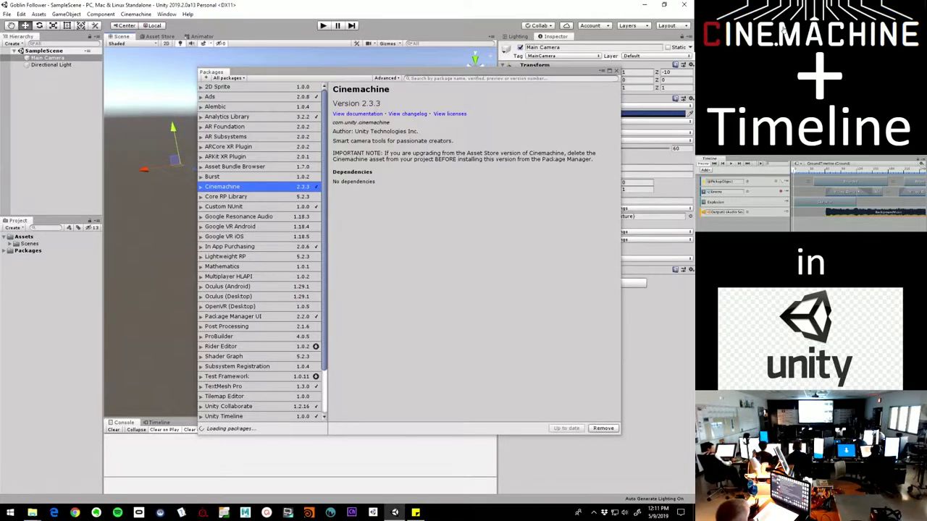
{"action": "scroll", "coordinate": [261, 301], "scroll_direction": "down", "scroll_amount": 1}
{"action": "left_click", "coordinate": [227, 301]}
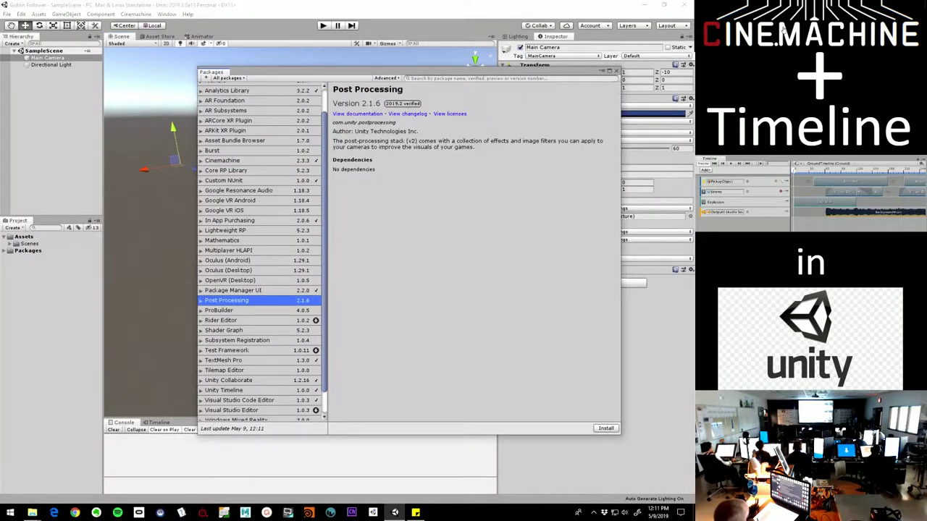
{"action": "left_click", "coordinate": [606, 428]}
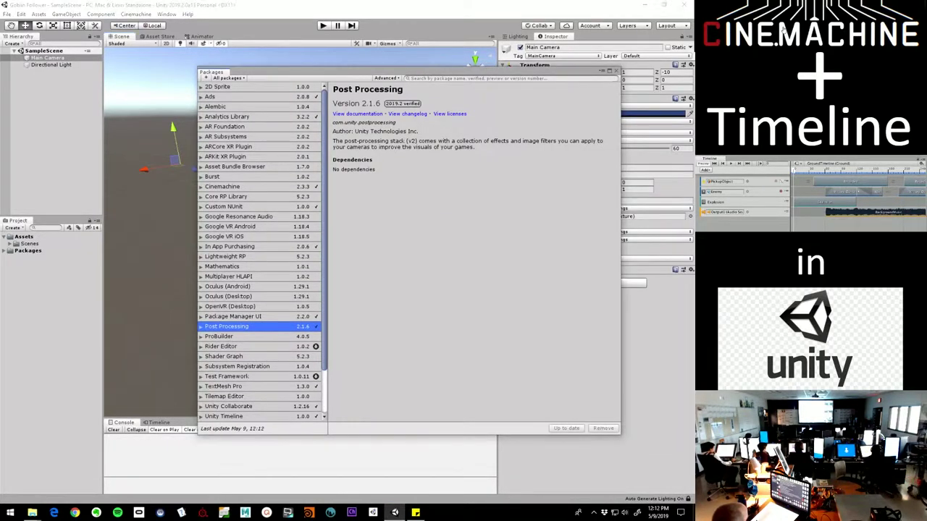
{"action": "left_click", "coordinate": [616, 71]}
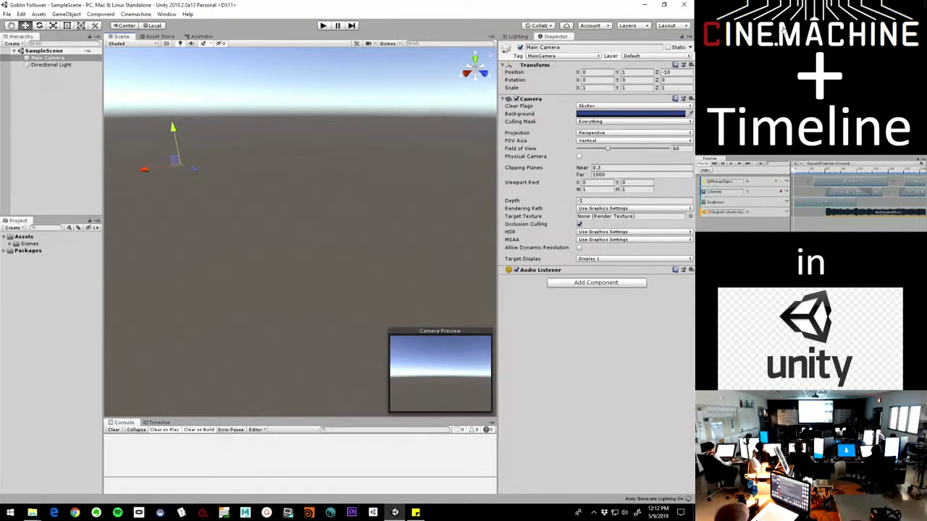
Step: Search the Asset Store for "Goblin" and open the page of the free Goblin asset by Polynext
{"action": "key", "text": "ctrl+9"}
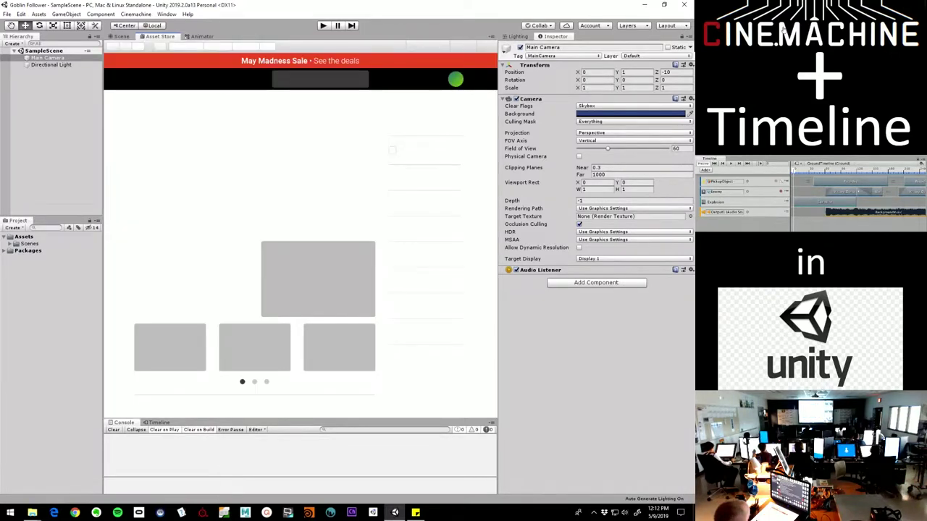
{"action": "left_click", "coordinate": [282, 79]}
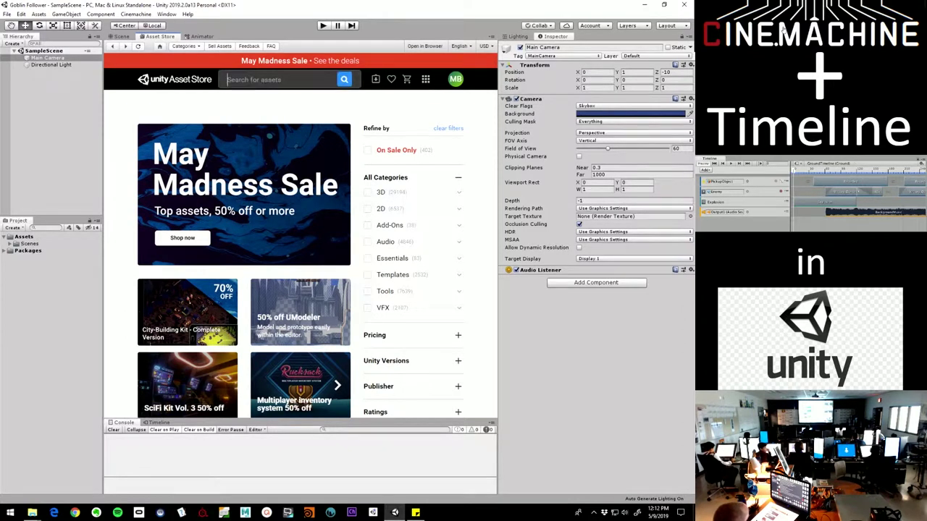
{"action": "type", "text": "Gon"}
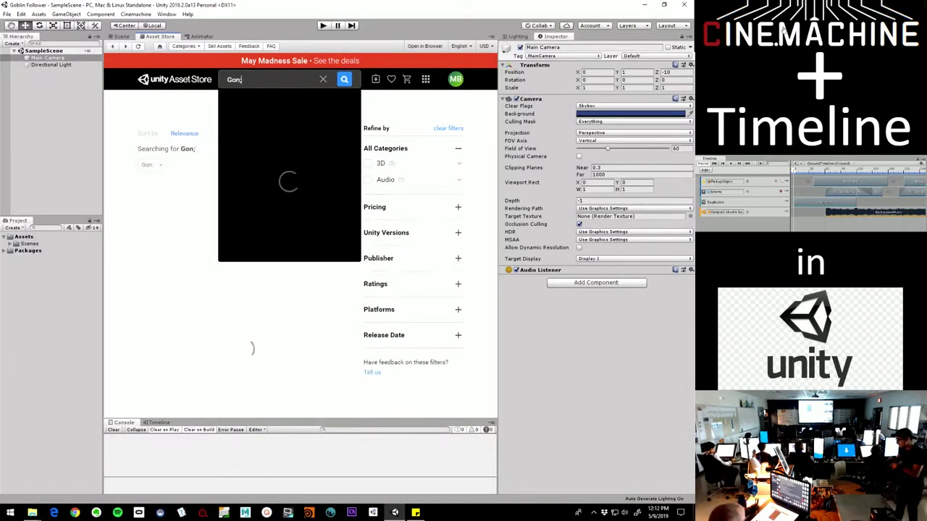
{"action": "key", "text": "BackSpace"}
{"action": "type", "text": "b"}
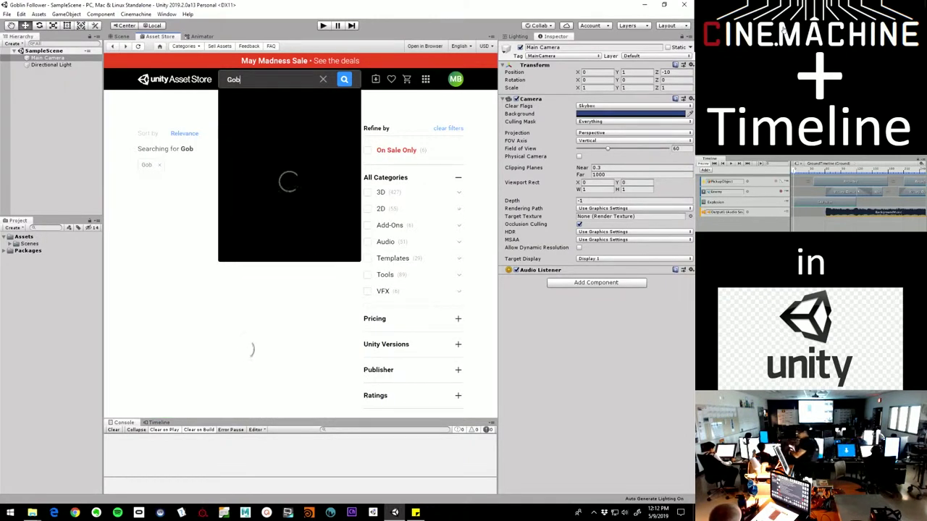
{"action": "type", "text": "lin"}
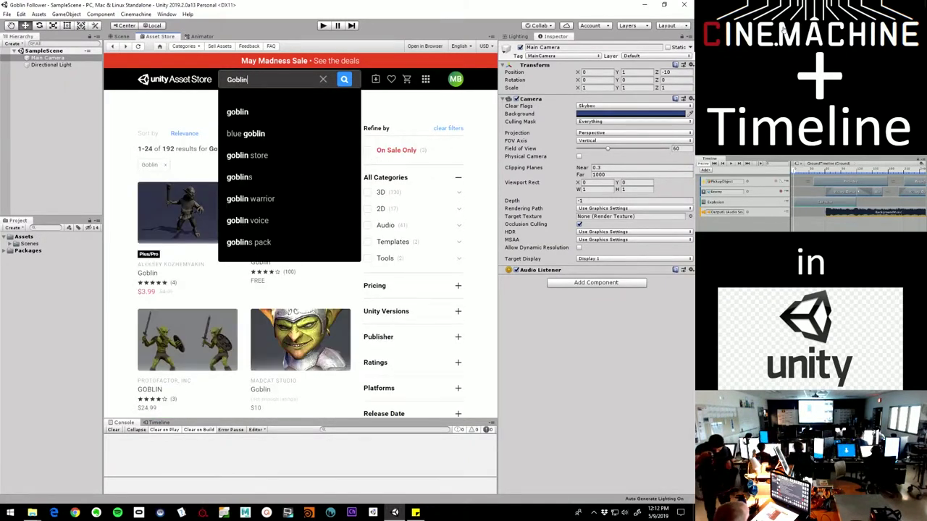
{"action": "key", "text": "Return"}
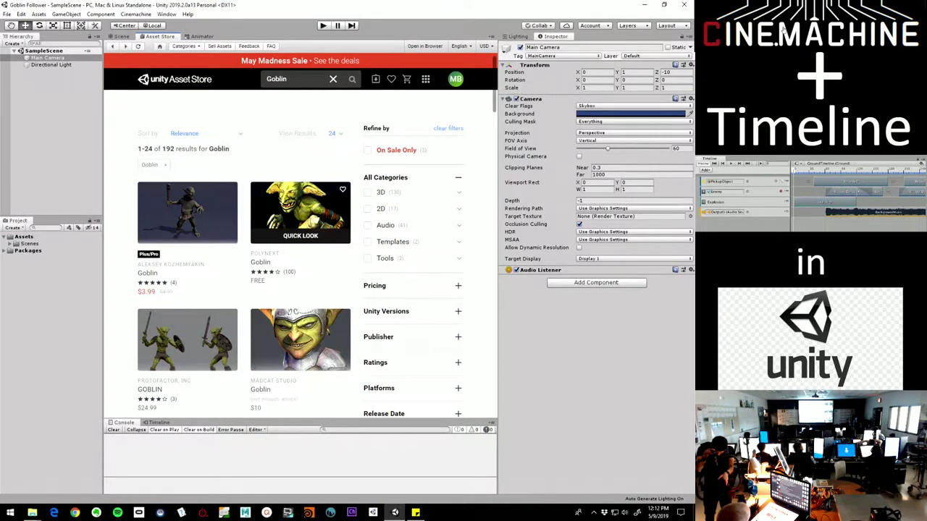
{"action": "left_click", "coordinate": [301, 213]}
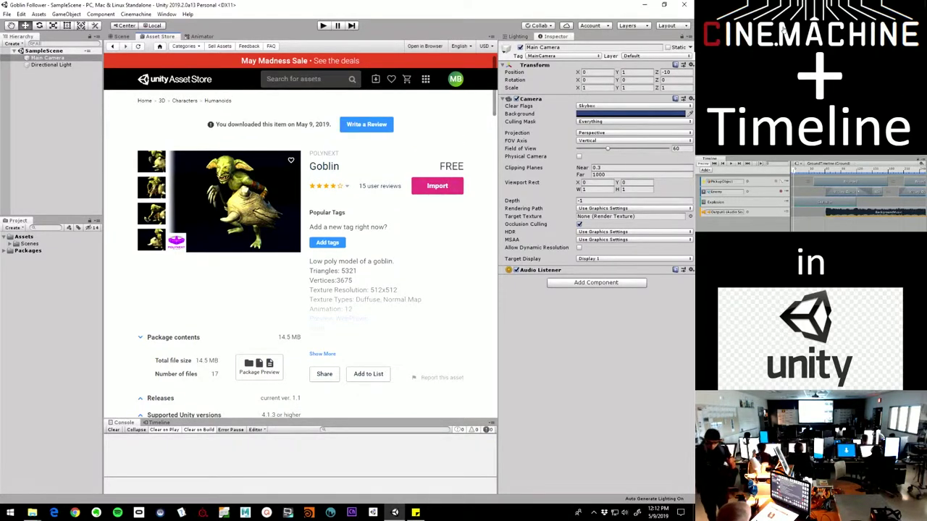
Step: Import all files of the Goblin package into the project and expand the new Goblin folder
{"action": "left_click", "coordinate": [437, 185]}
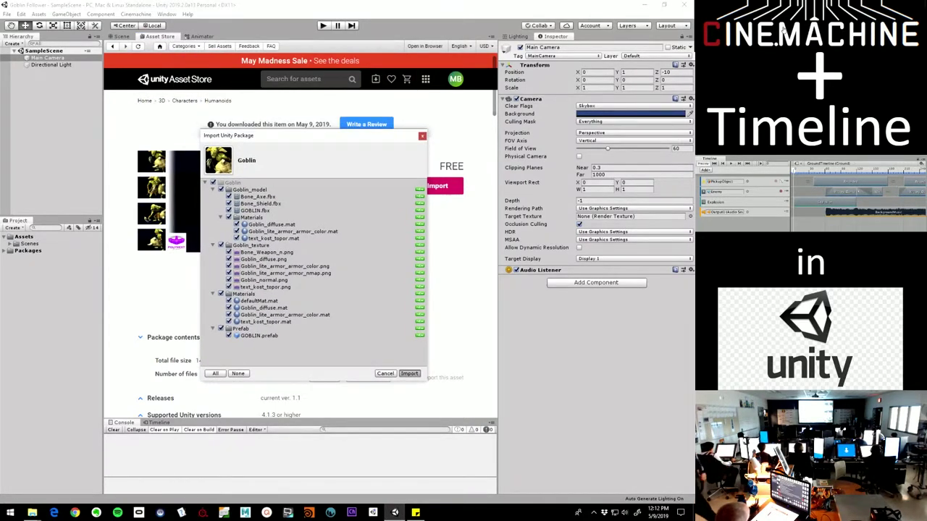
{"action": "left_click", "coordinate": [409, 373]}
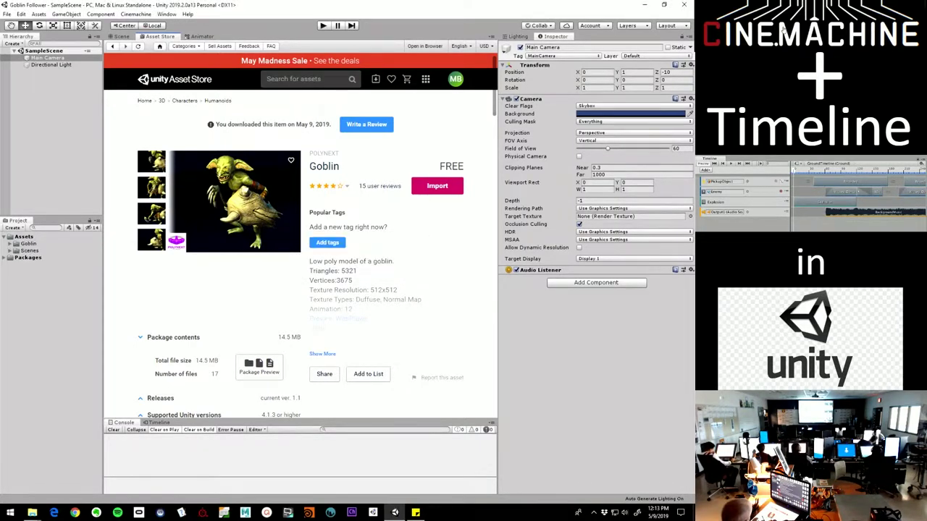
{"action": "left_click", "coordinate": [9, 244]}
{"action": "left_click", "coordinate": [29, 244]}
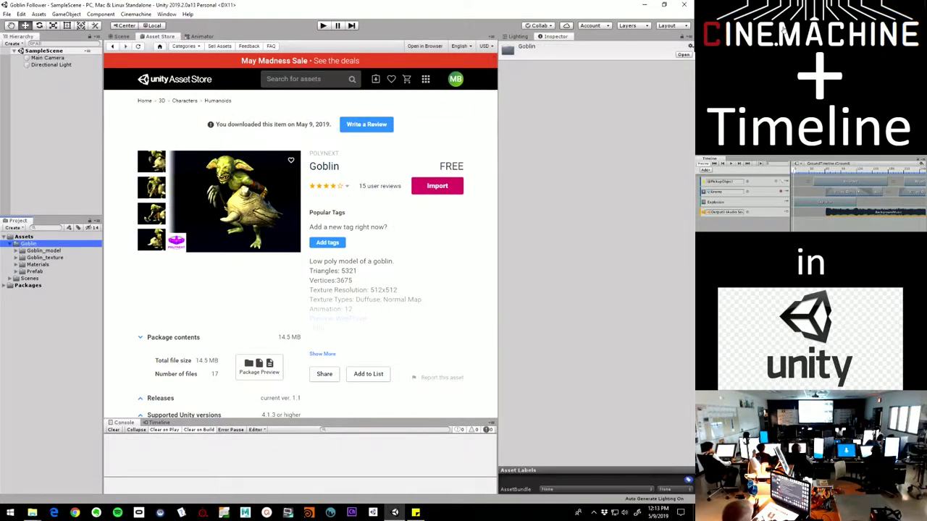
Step: Return to the Scene view and add the GOBLIN prefab from the Prefab folder to the scene hierarchy
{"action": "left_click", "coordinate": [121, 36]}
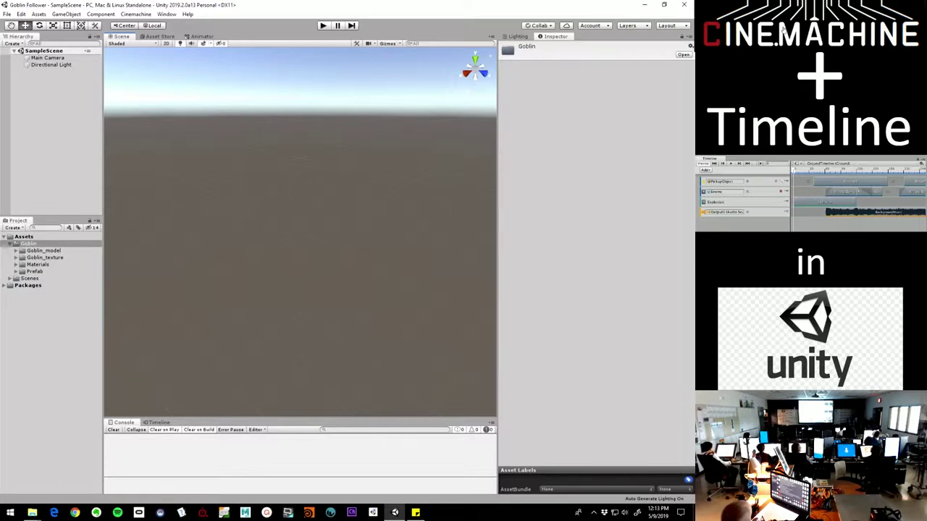
{"action": "left_click", "coordinate": [16, 271]}
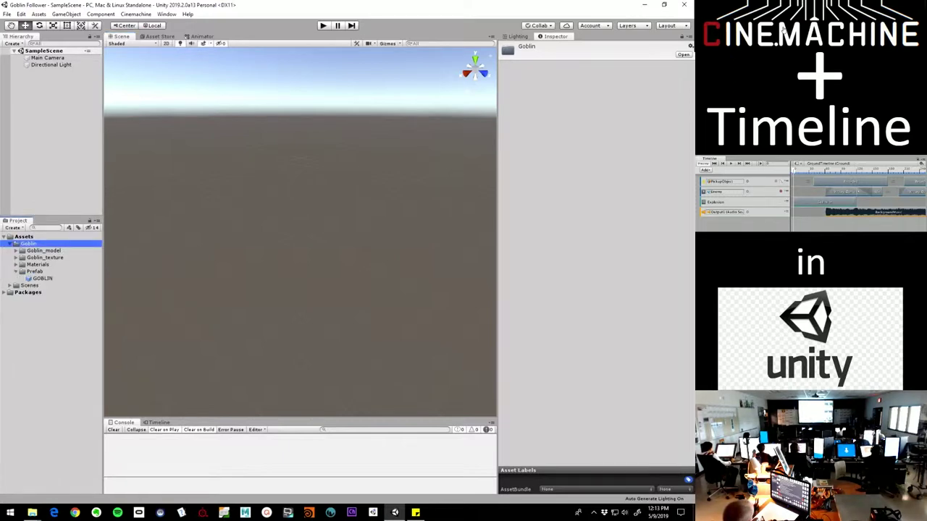
{"action": "left_click", "coordinate": [42, 279]}
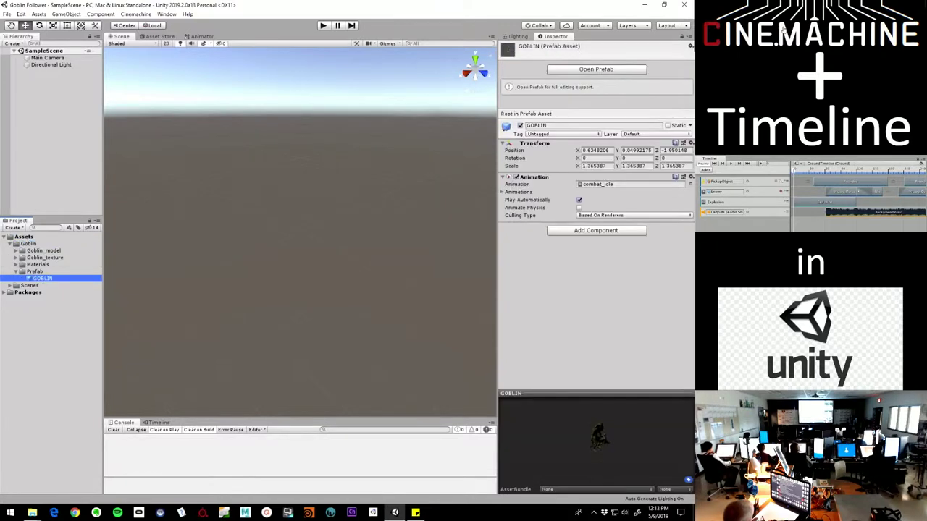
{"action": "left_click_drag", "start_coordinate": [42, 278], "coordinate": [47, 101]}
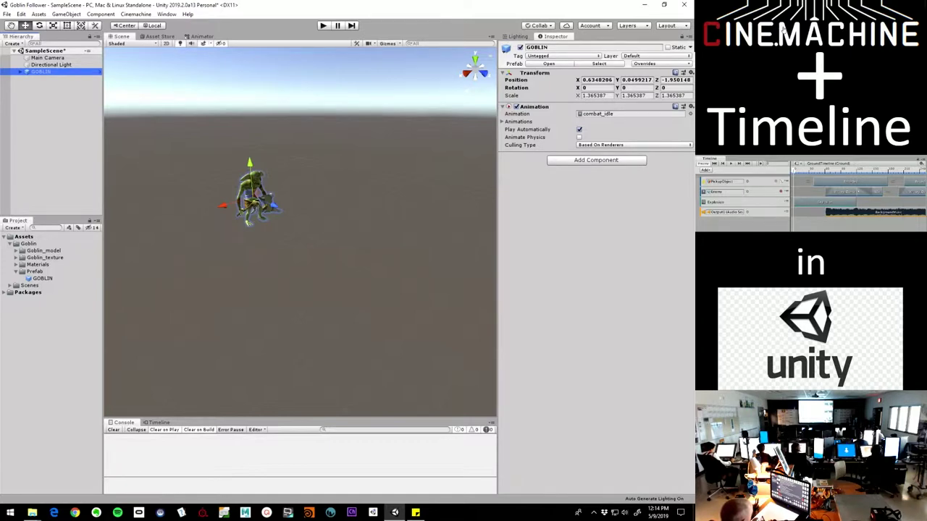
Step: Reset the GOBLIN object's position to the origin and frame the goblin close up in the Scene view
{"action": "left_click", "coordinate": [691, 73]}
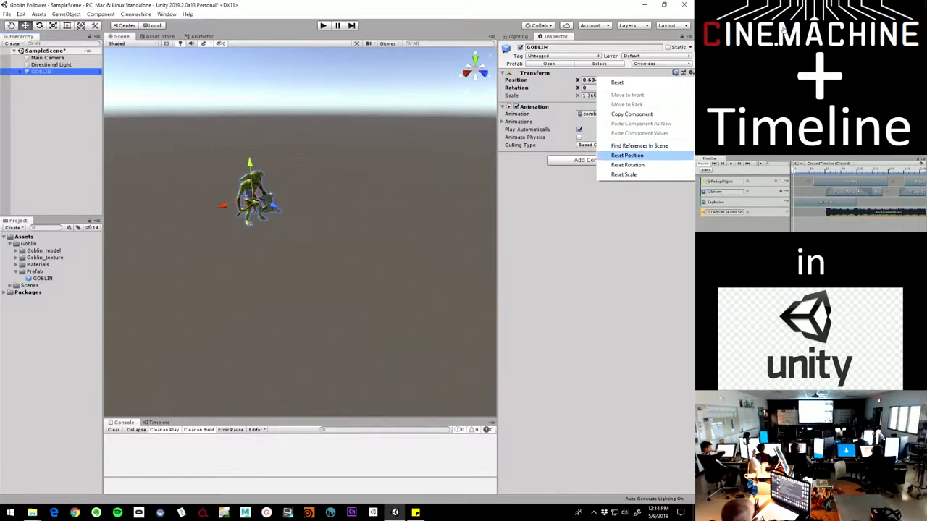
{"action": "left_click", "coordinate": [628, 155]}
{"action": "left_click_drag", "start_coordinate": [326, 253], "coordinate": [282, 250], "text": "alt"}
{"action": "right_click_drag", "start_coordinate": [282, 250], "coordinate": [369, 235], "text": "alt"}
{"action": "middle_click_drag", "start_coordinate": [370, 235], "coordinate": [356, 321], "text": "alt"}
{"action": "right_click_drag", "start_coordinate": [356, 321], "coordinate": [398, 311], "text": "alt"}
{"action": "mouse_move", "coordinate": [399, 312]}
{"action": "left_mouse_down", "text": "alt"}
{"action": "mouse_move", "coordinate": [362, 290]}
{"action": "mouse_move", "coordinate": [397, 312]}
{"action": "left_mouse_up", "text": "alt"}
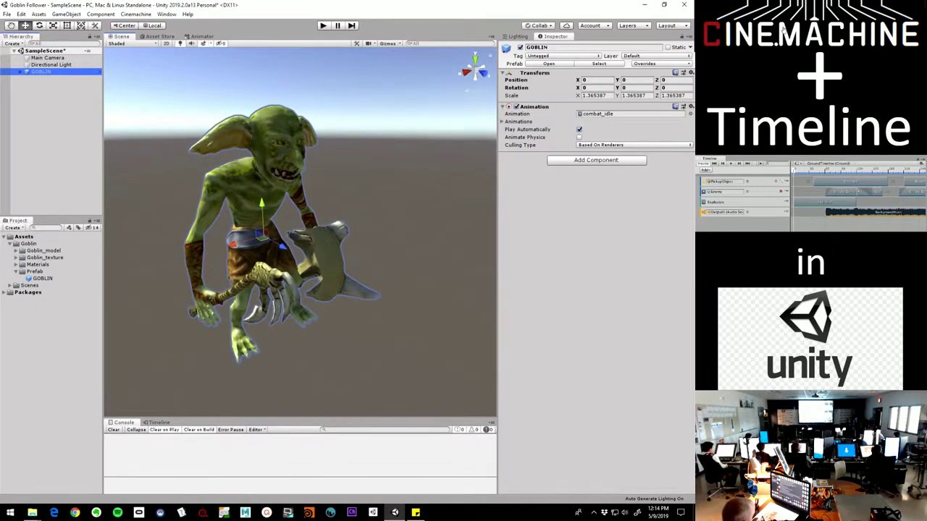
{"action": "left_click", "coordinate": [301, 232]}
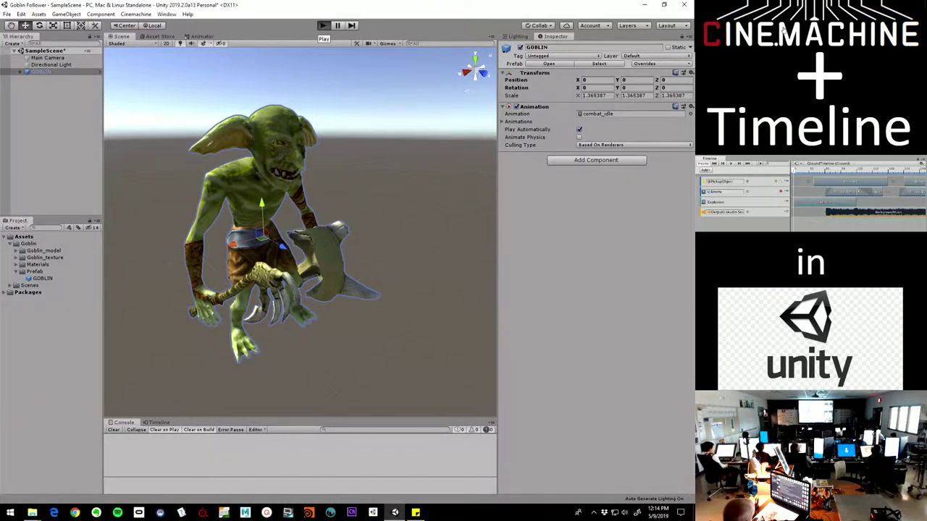
Step: Run the scene to preview the goblin's combat_idle animation from the Main Camera, and stop it again
{"action": "left_click", "coordinate": [323, 25]}
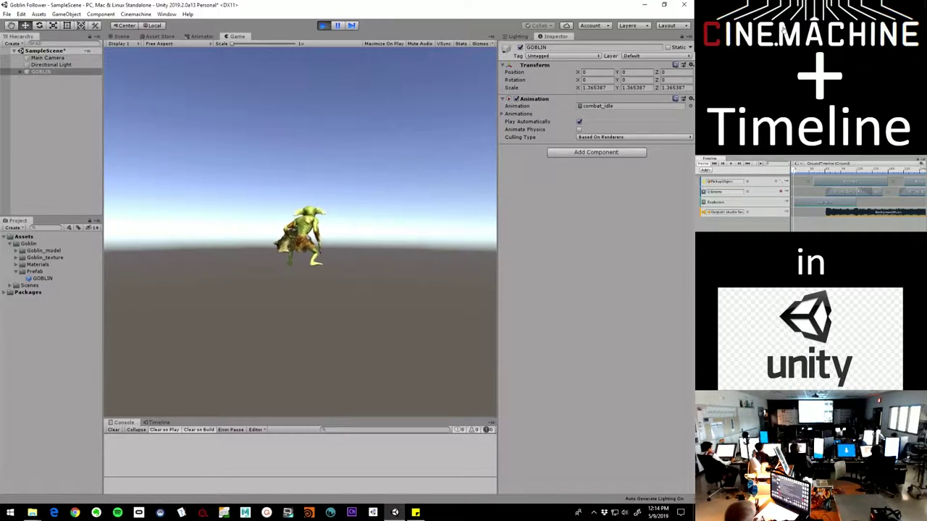
{"action": "key", "text": "ctrl+p"}
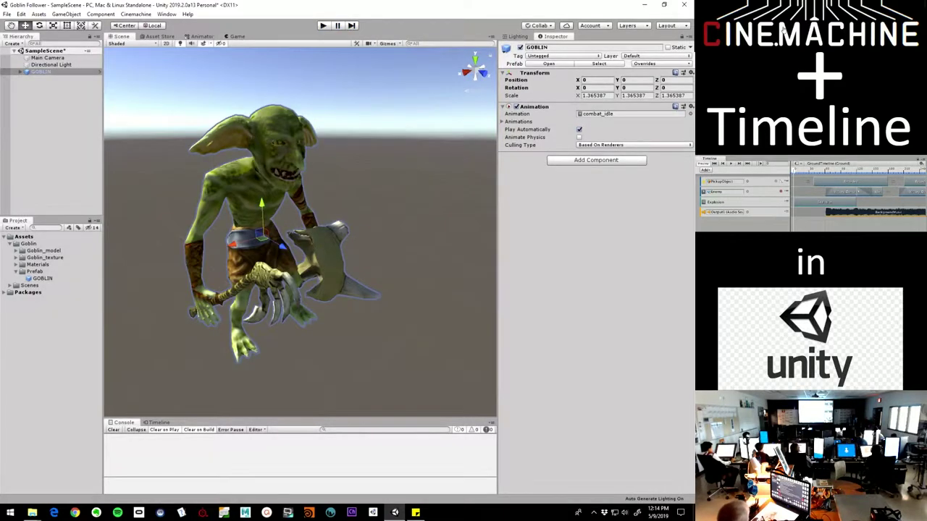
{"action": "left_click_drag", "start_coordinate": [348, 271], "coordinate": [268, 254], "text": "alt"}
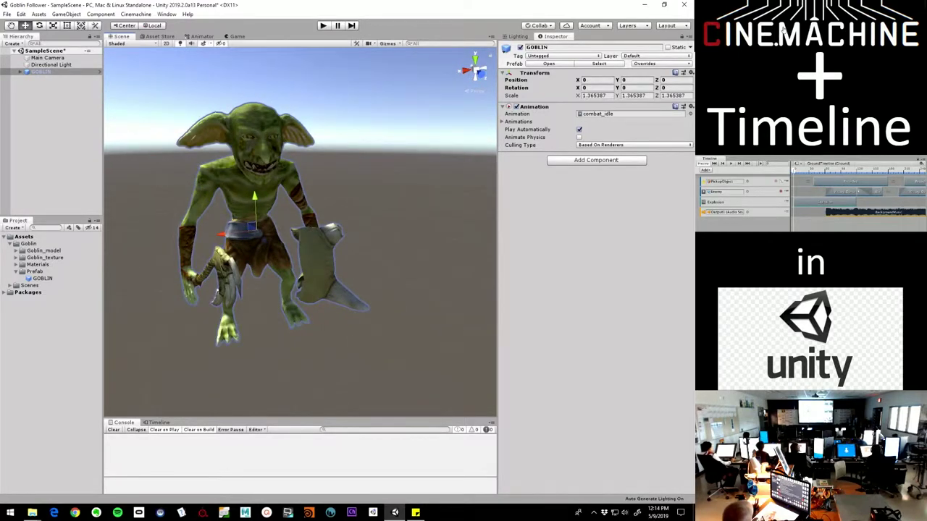
Step: Open and enlarge the Timeline window and create a timeline for the Main Camera, saved in Assets as Main CameraTimeline
{"action": "left_click", "coordinate": [48, 58]}
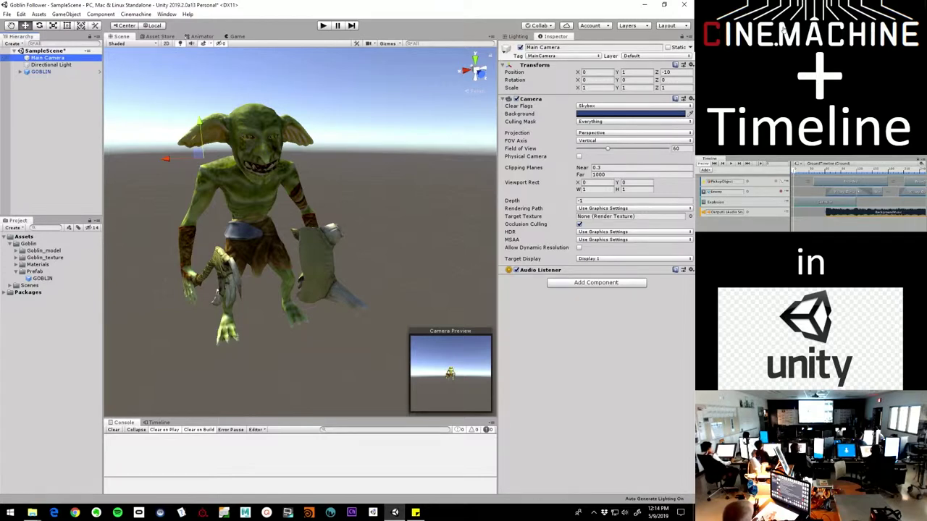
{"action": "left_click", "coordinate": [167, 14]}
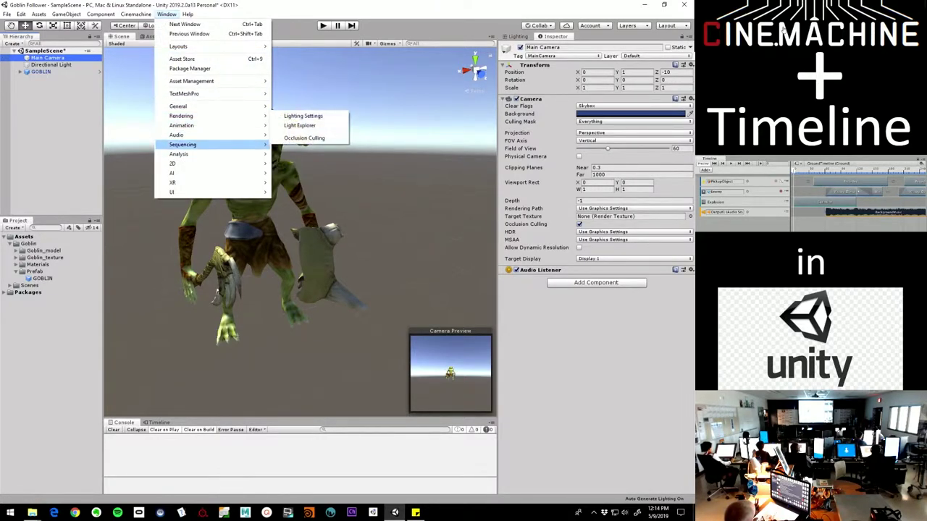
{"action": "mouse_move", "coordinate": [218, 144]}
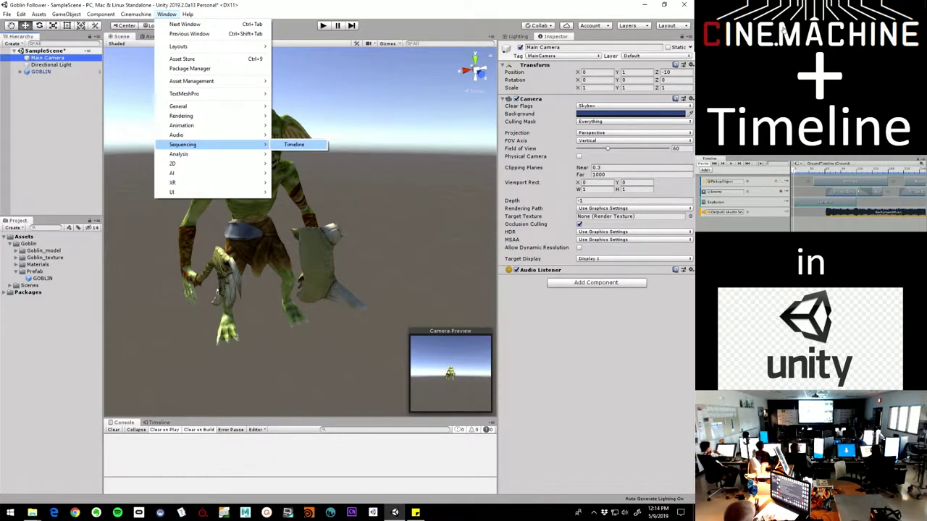
{"action": "left_click", "coordinate": [294, 144]}
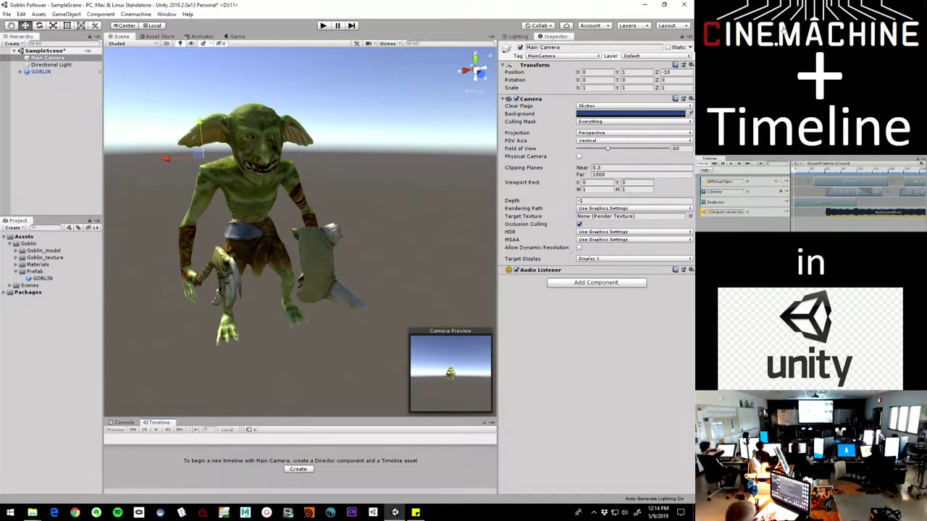
{"action": "left_click_drag", "start_coordinate": [296, 418], "coordinate": [297, 378]}
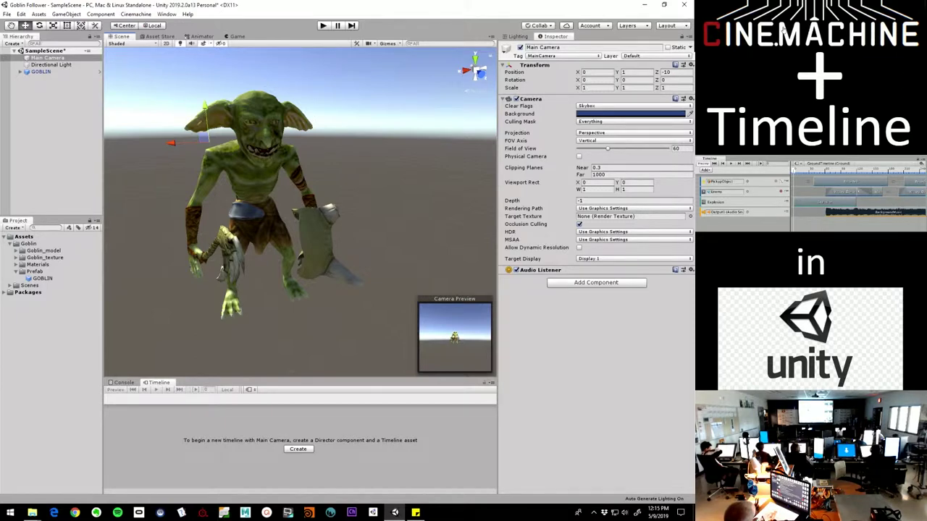
{"action": "left_click", "coordinate": [298, 449]}
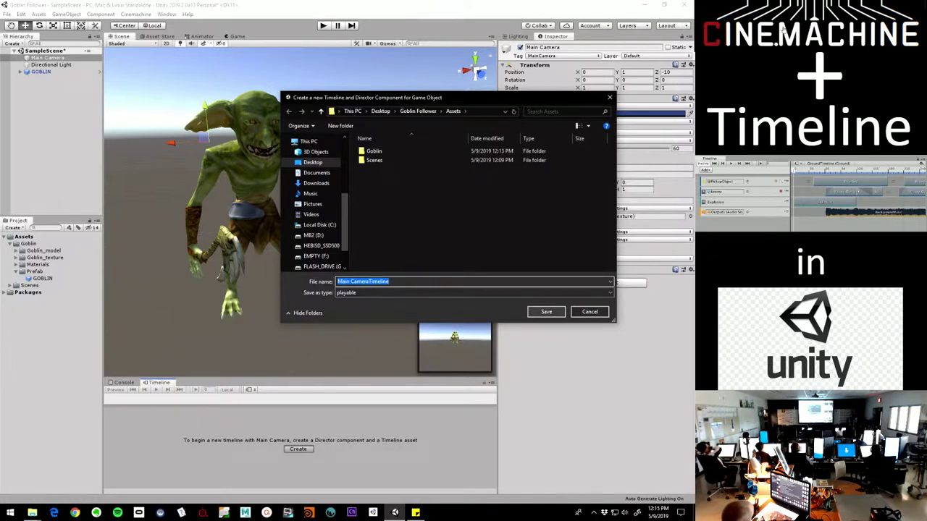
{"action": "key", "text": "Return"}
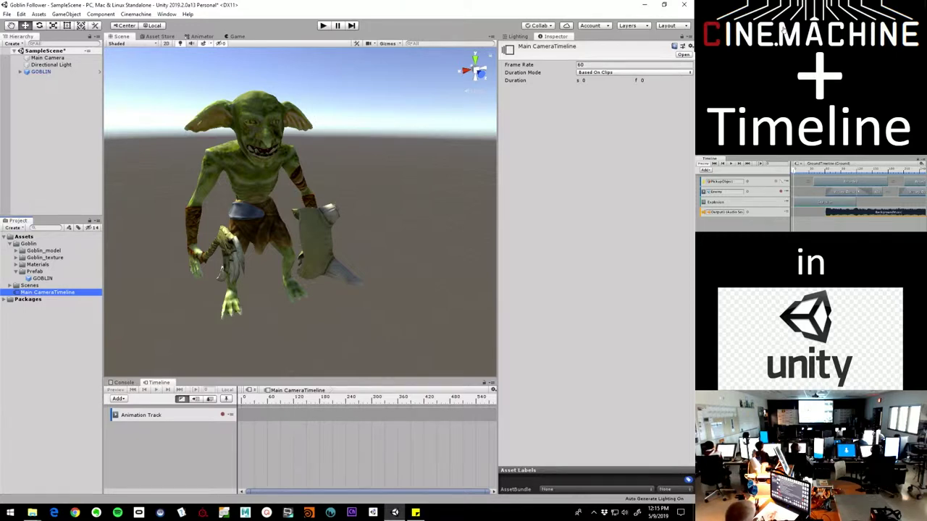
Step: Replace the default Animation Track in Main CameraTimeline with a Cinemachine Track
{"action": "left_click", "coordinate": [159, 415]}
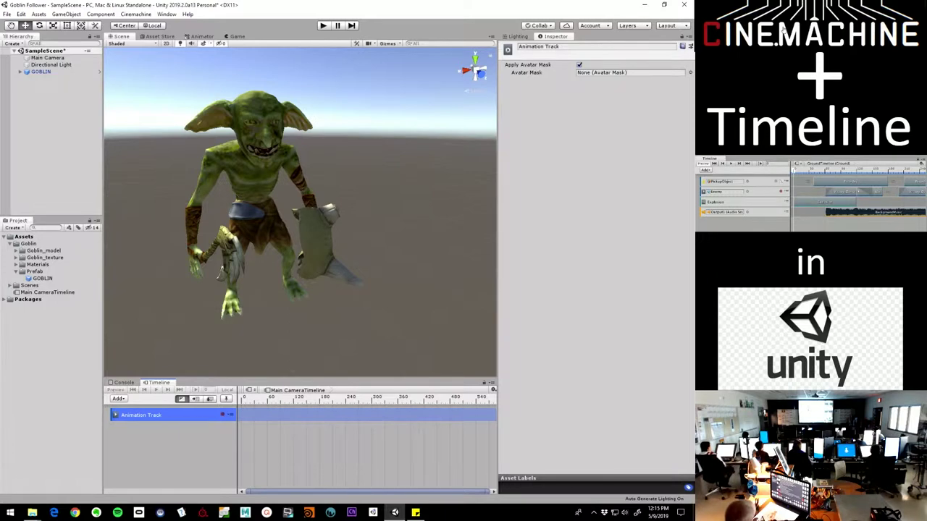
{"action": "right_click", "coordinate": [211, 416]}
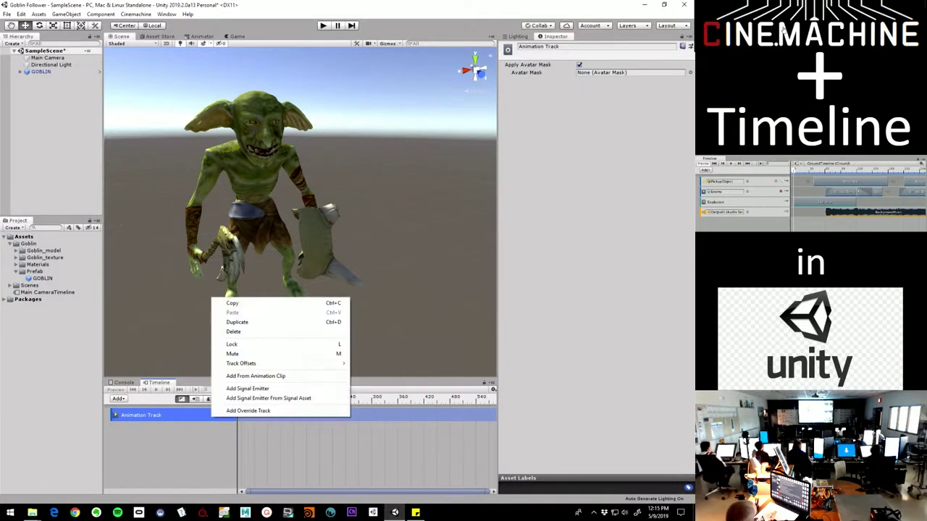
{"action": "left_click", "coordinate": [239, 331]}
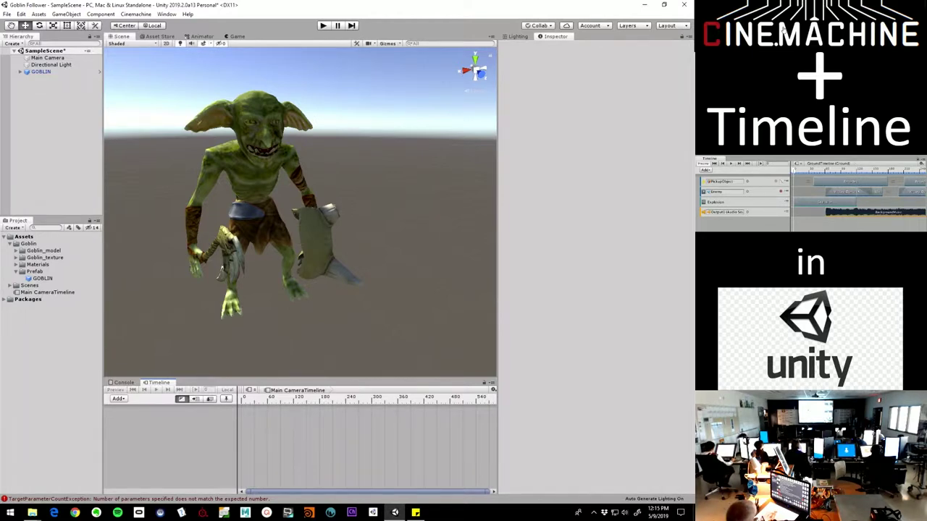
{"action": "left_click", "coordinate": [125, 400]}
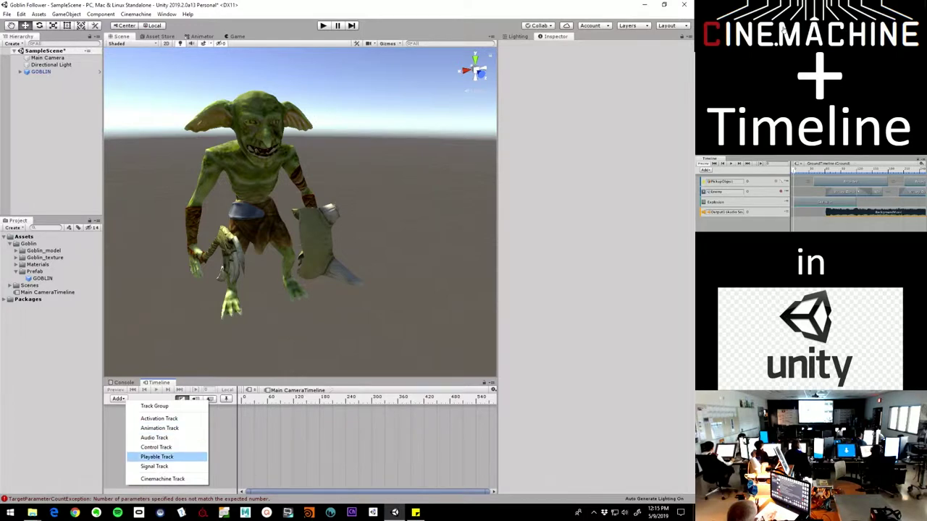
{"action": "left_click", "coordinate": [162, 479]}
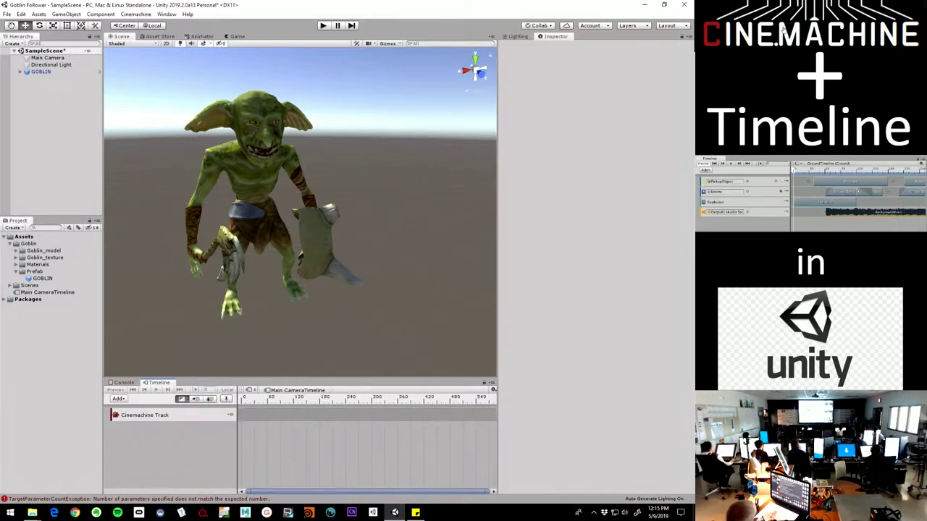
{"action": "left_click", "coordinate": [144, 415]}
{"action": "left_click", "coordinate": [169, 415]}
{"action": "key", "text": "Return"}
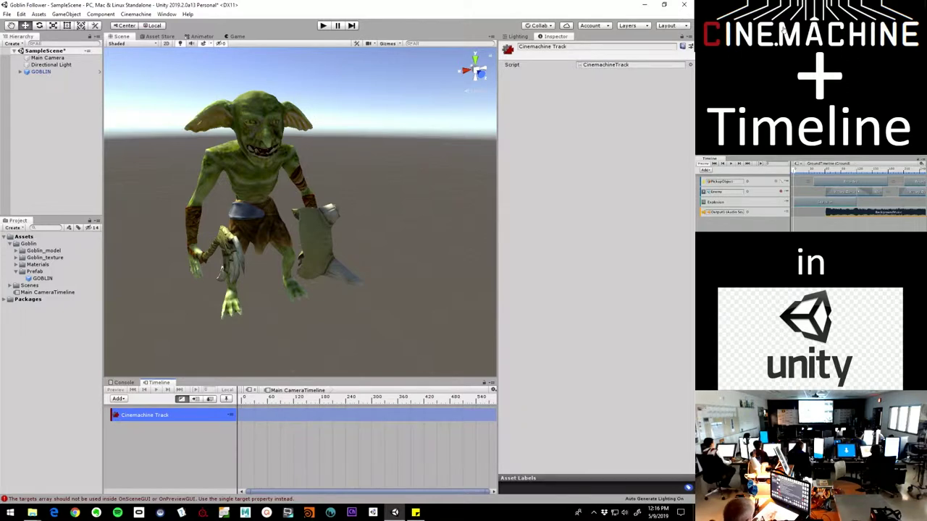
Step: Bind the Main Camera to the Cinemachine Track, creating a CinemachineBrain on the camera
{"action": "left_click", "coordinate": [47, 58]}
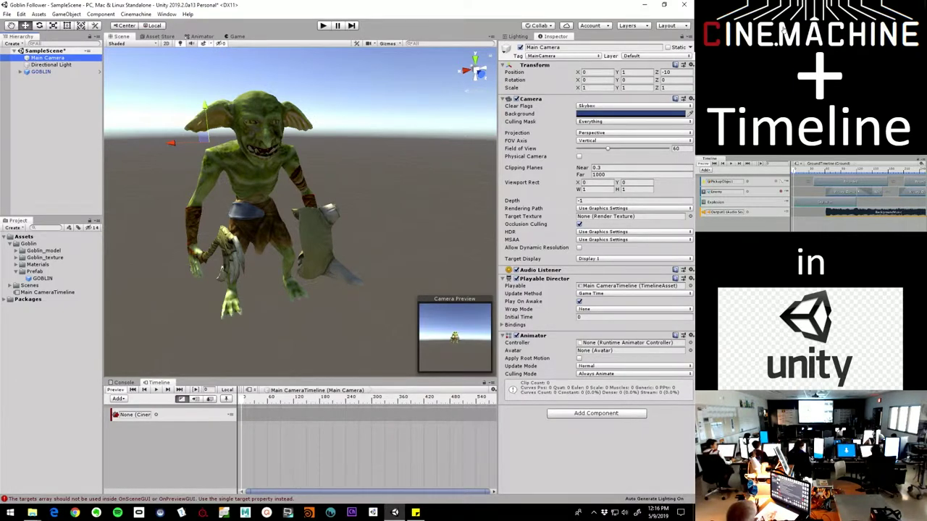
{"action": "left_click", "coordinate": [155, 415]}
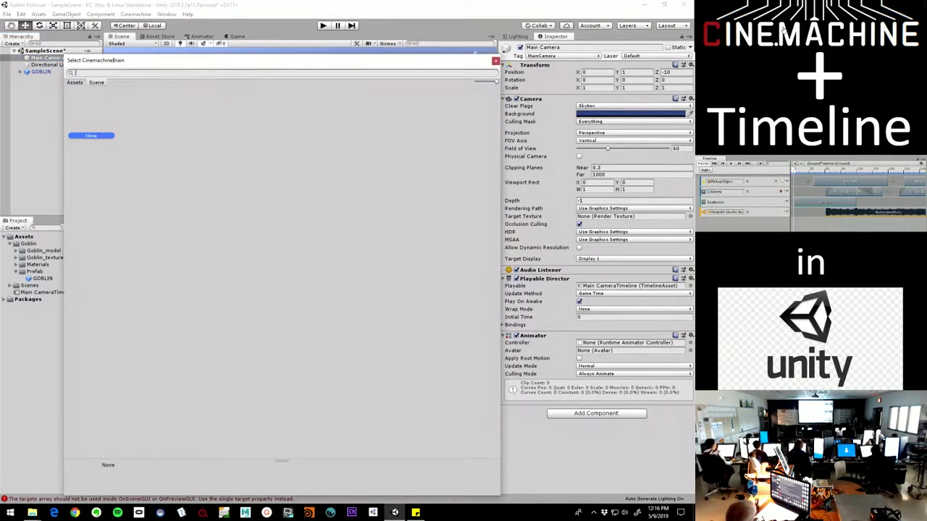
{"action": "left_click", "coordinate": [495, 61]}
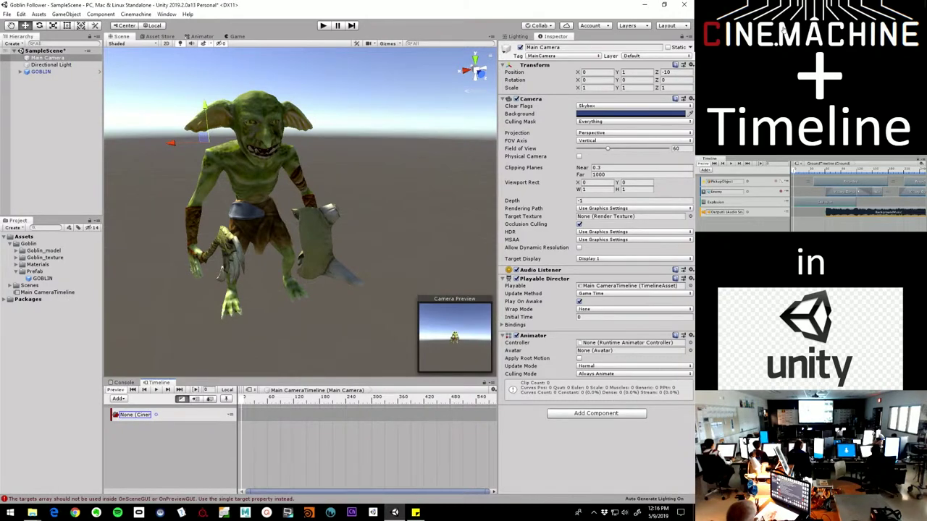
{"action": "left_click_drag", "start_coordinate": [48, 57], "coordinate": [130, 415]}
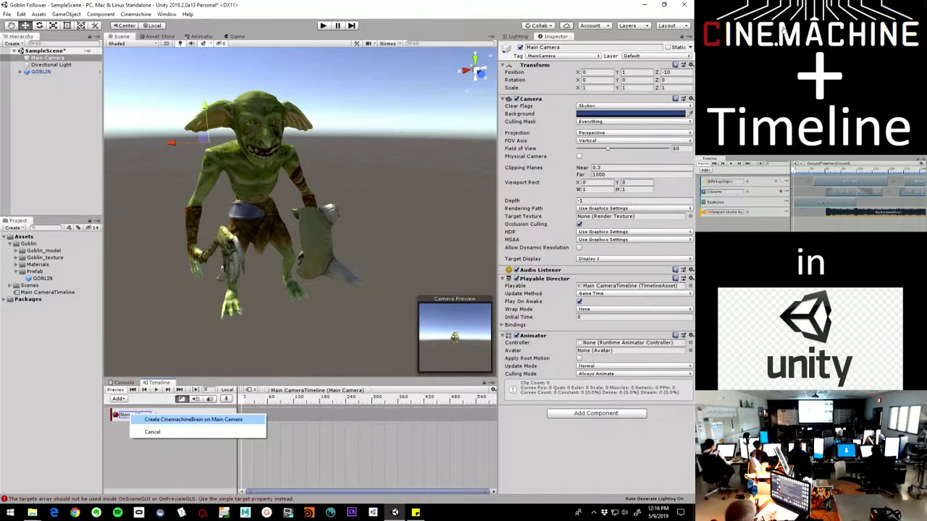
{"action": "left_click", "coordinate": [193, 419]}
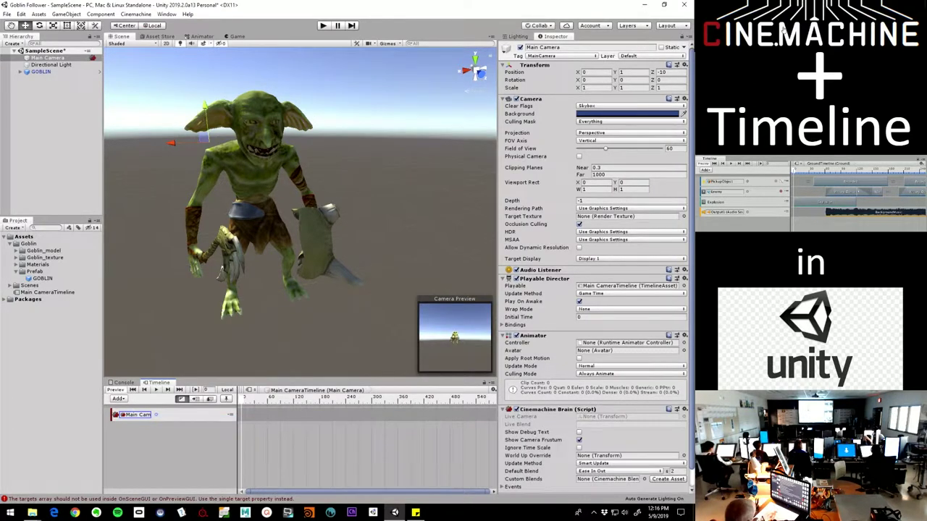
{"action": "scroll", "coordinate": [594, 268], "scroll_direction": "down", "scroll_amount": 1}
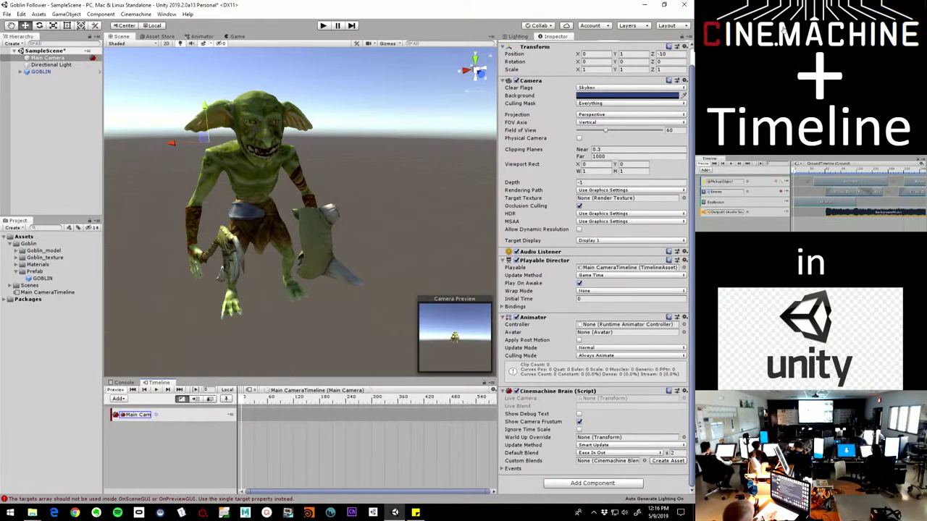
Step: Add a Cinemachine Shot to the Main Camera's Cinemachine Track, starting at frame 0
{"action": "left_click", "coordinate": [189, 415]}
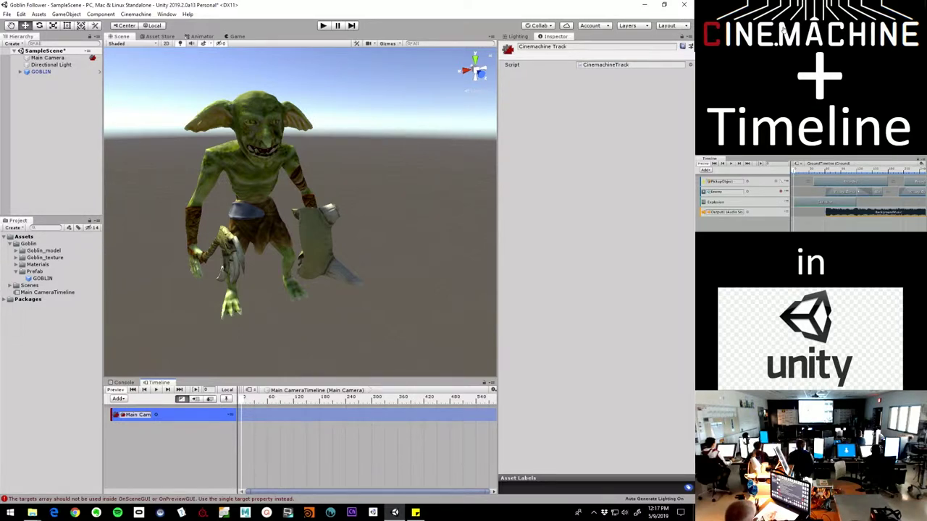
{"action": "right_click", "coordinate": [258, 414]}
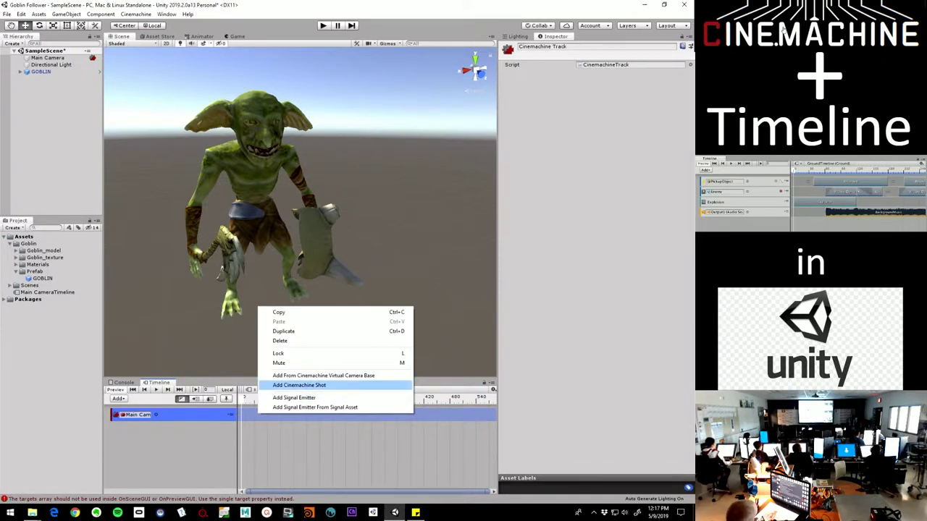
{"action": "left_click", "coordinate": [304, 386]}
{"action": "left_click_drag", "start_coordinate": [322, 416], "coordinate": [305, 416]}
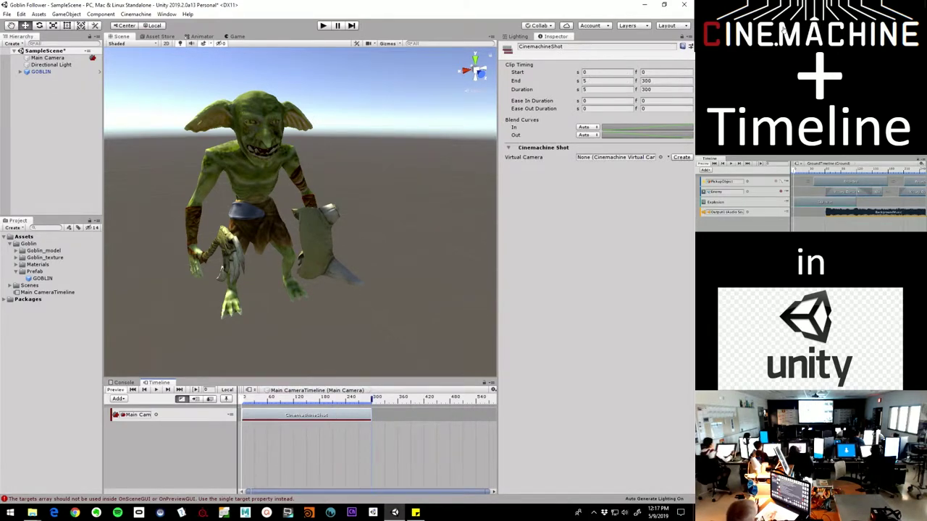
Step: Add a second Cinemachine Shot to the same track and place it after the first, starting at frame 335
{"action": "right_click", "coordinate": [404, 414]}
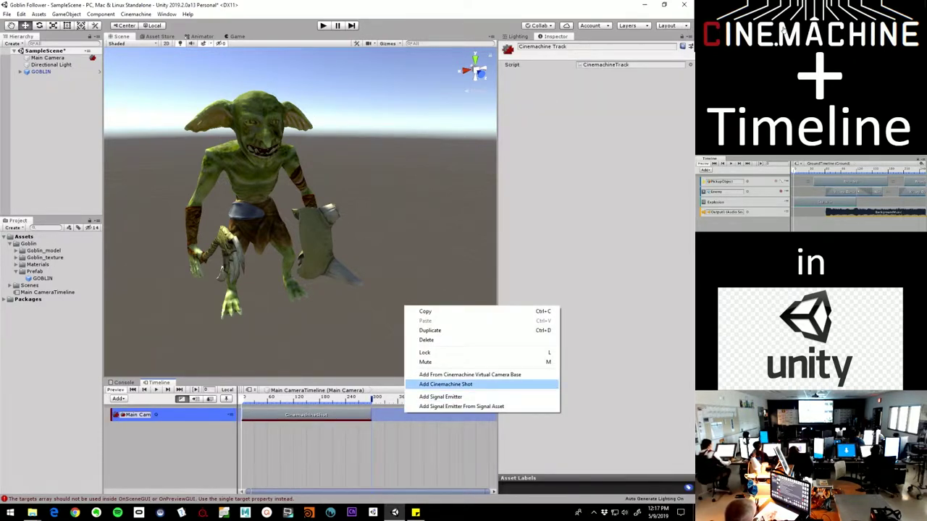
{"action": "left_click", "coordinate": [446, 385]}
{"action": "left_click_drag", "start_coordinate": [426, 415], "coordinate": [409, 415]}
{"action": "middle_click_drag", "start_coordinate": [408, 415], "coordinate": [435, 415]}
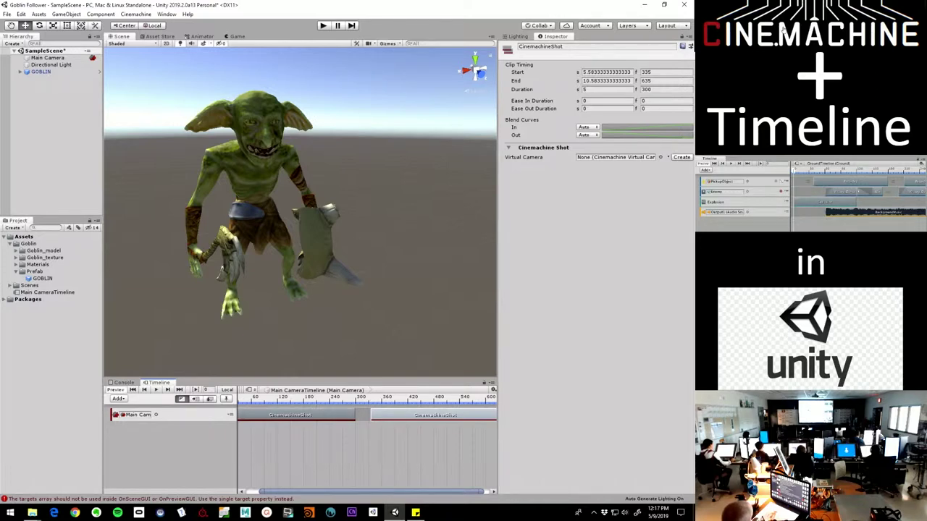
Step: Create a new virtual camera for the first Cinemachine Shot and another one for the second shot
{"action": "left_click", "coordinate": [290, 415]}
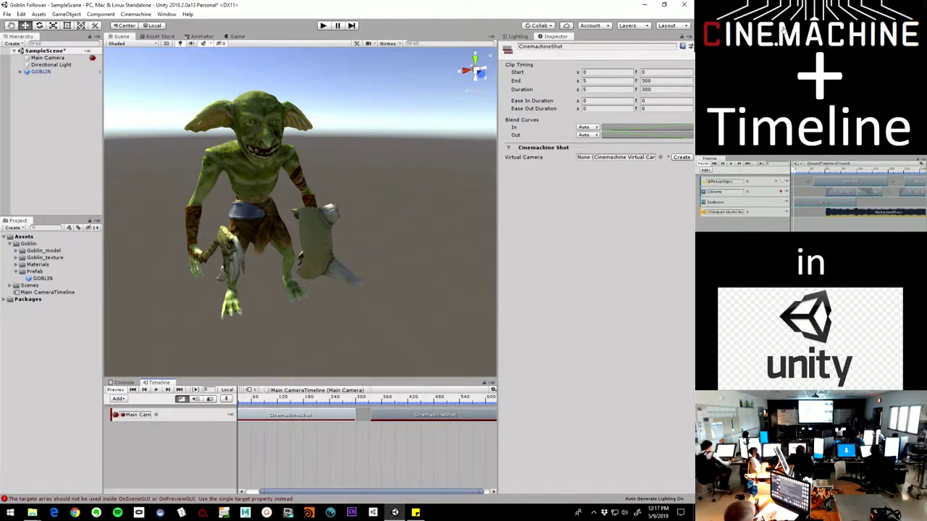
{"action": "left_click", "coordinate": [135, 14]}
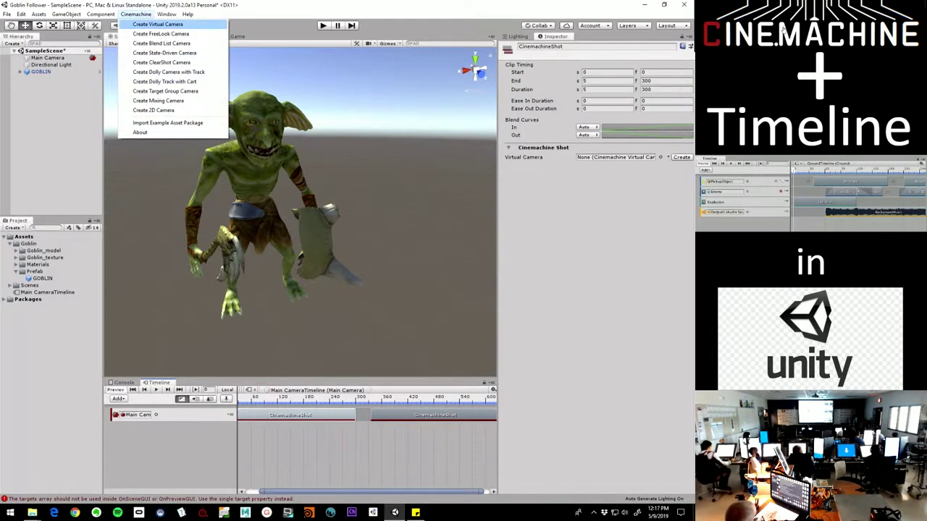
{"action": "key", "text": "Escape"}
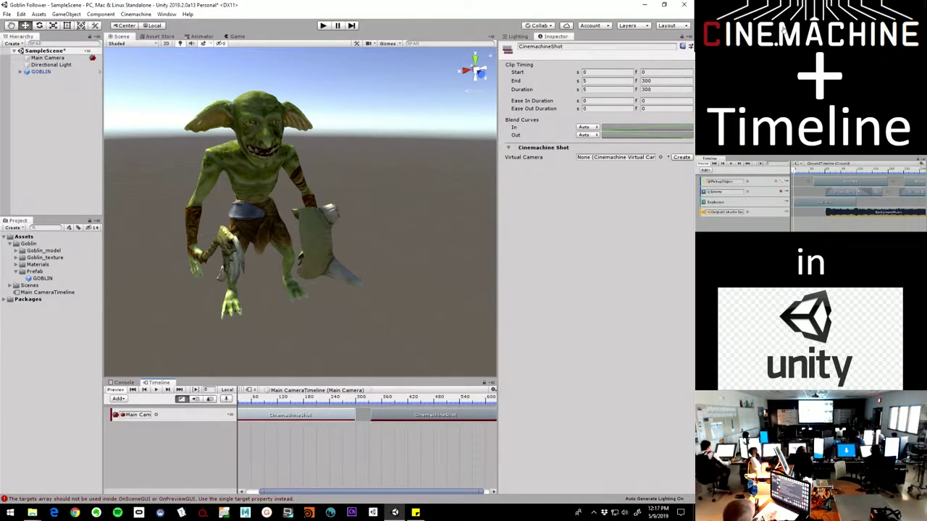
{"action": "left_click", "coordinate": [681, 157]}
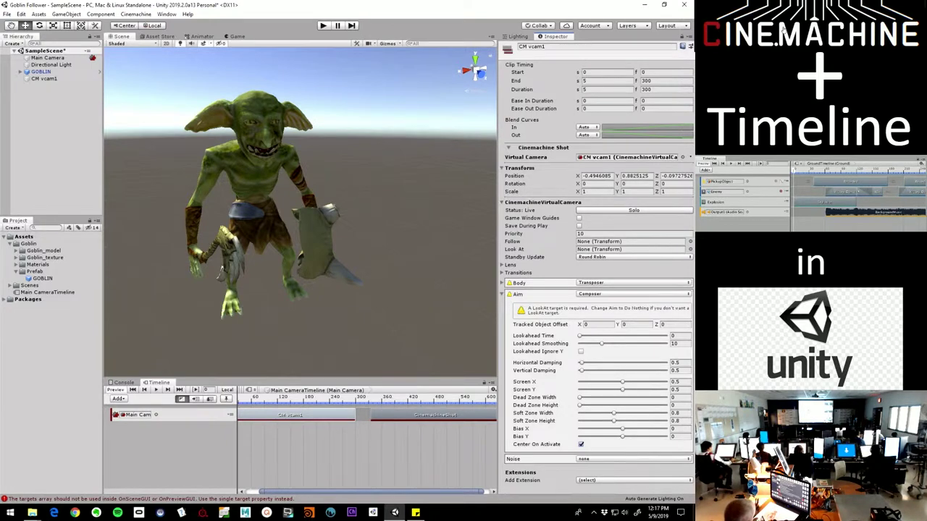
{"action": "left_click", "coordinate": [435, 415]}
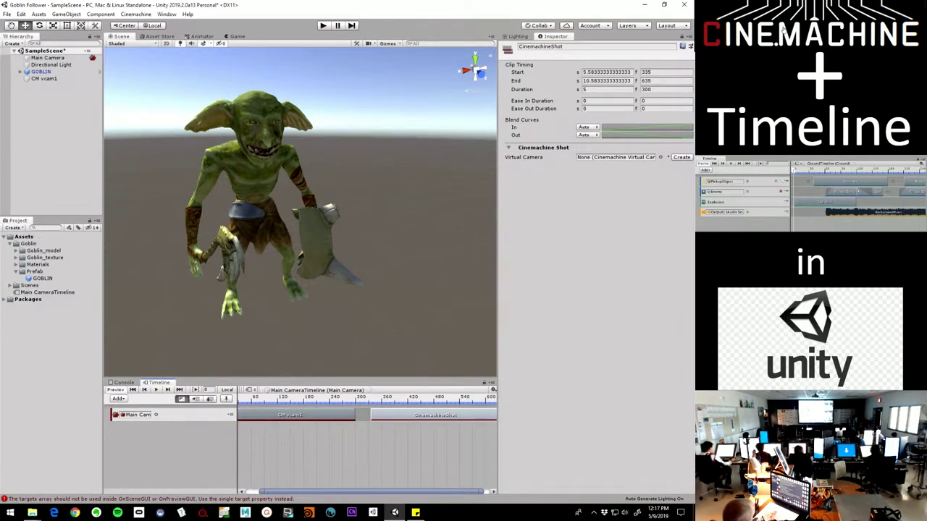
{"action": "left_click", "coordinate": [681, 158]}
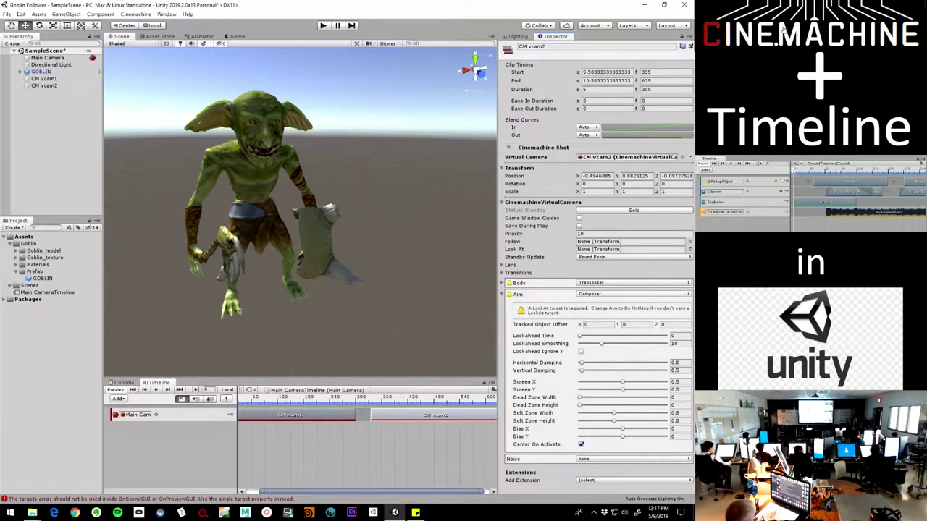
Step: Reset the Transform components of the virtual cameras CM vcam1 and CM vcam2
{"action": "left_click", "coordinate": [43, 85]}
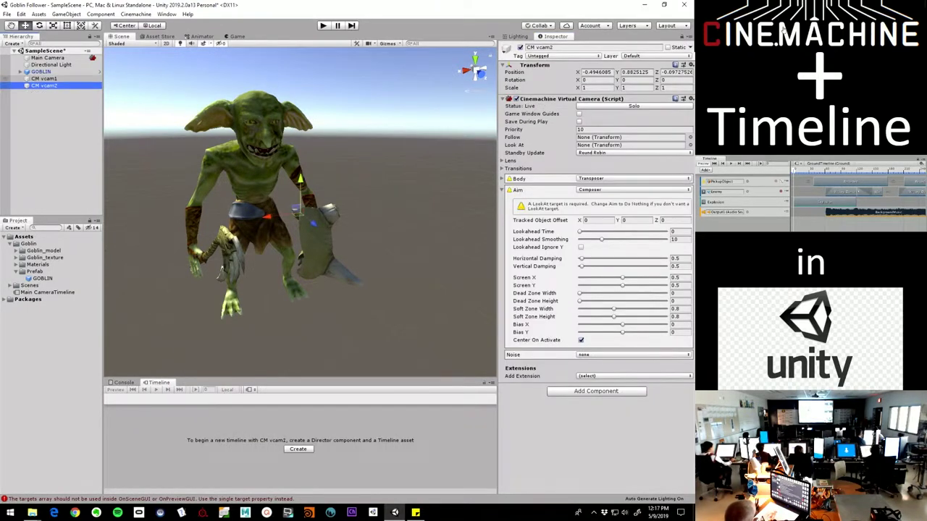
{"action": "left_click", "coordinate": [44, 78]}
{"action": "left_click", "coordinate": [44, 86]}
{"action": "left_click", "coordinate": [43, 79]}
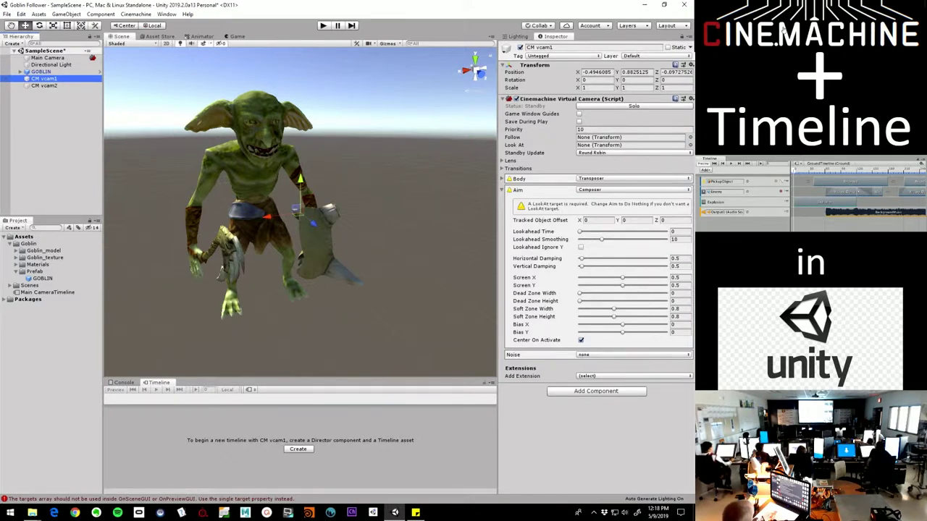
{"action": "left_click_drag", "start_coordinate": [210, 230], "coordinate": [308, 250], "text": "alt"}
{"action": "scroll", "coordinate": [308, 250], "scroll_direction": "down", "scroll_amount": 10}
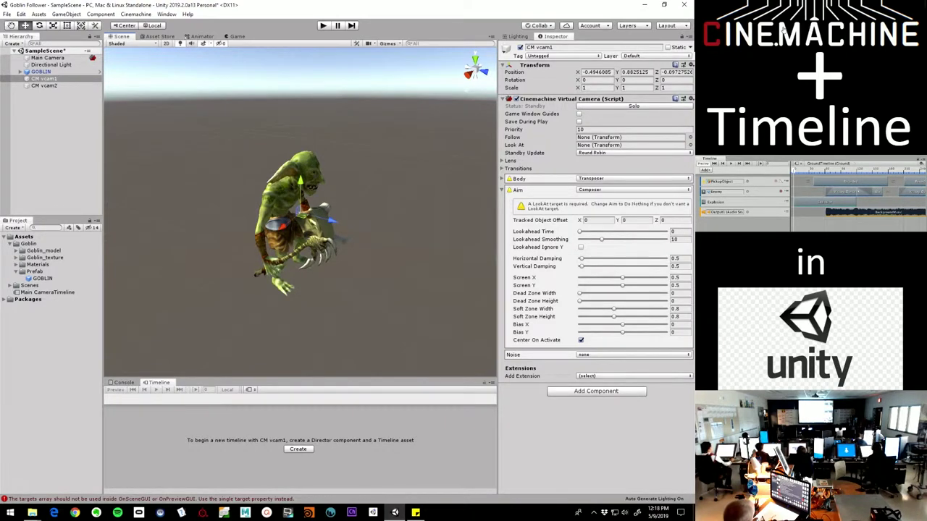
{"action": "left_click", "coordinate": [44, 78]}
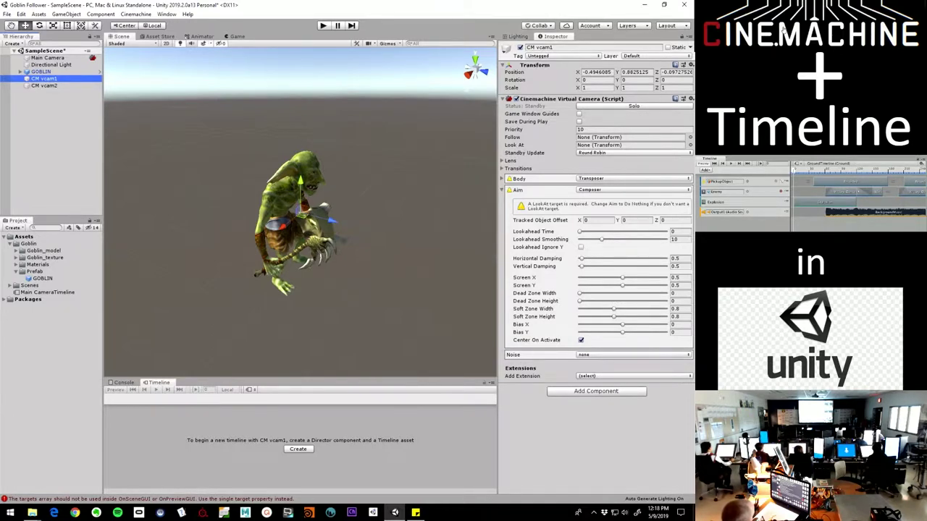
{"action": "left_click", "coordinate": [690, 65]}
{"action": "left_click", "coordinate": [617, 74]}
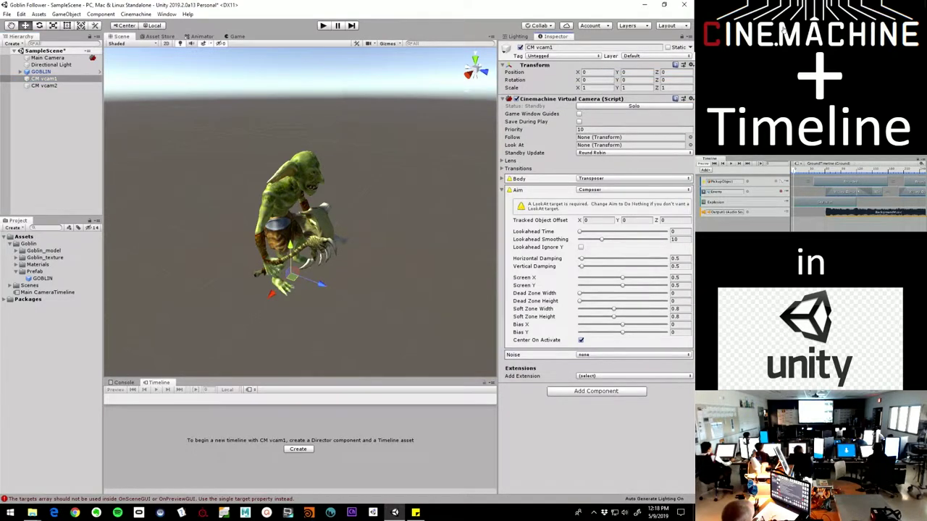
{"action": "left_click", "coordinate": [44, 85]}
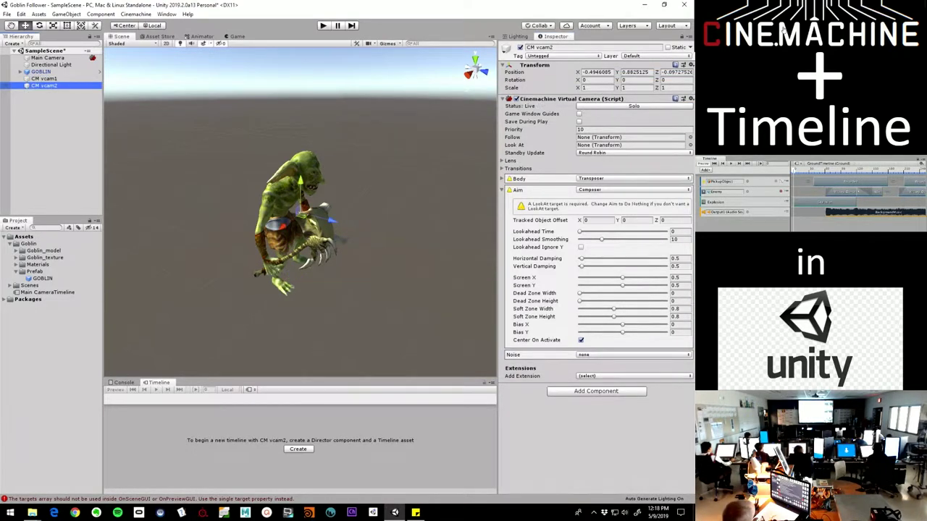
{"action": "left_click", "coordinate": [690, 65]}
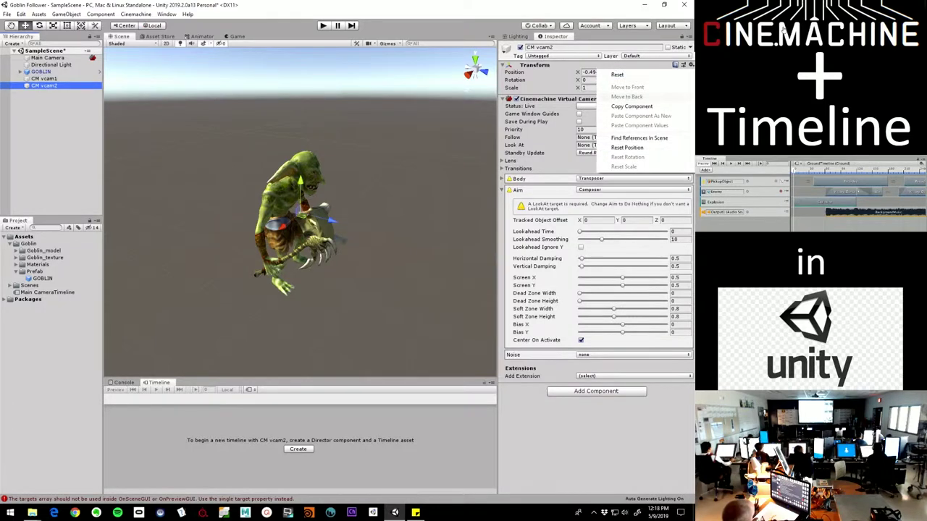
{"action": "left_click", "coordinate": [617, 73]}
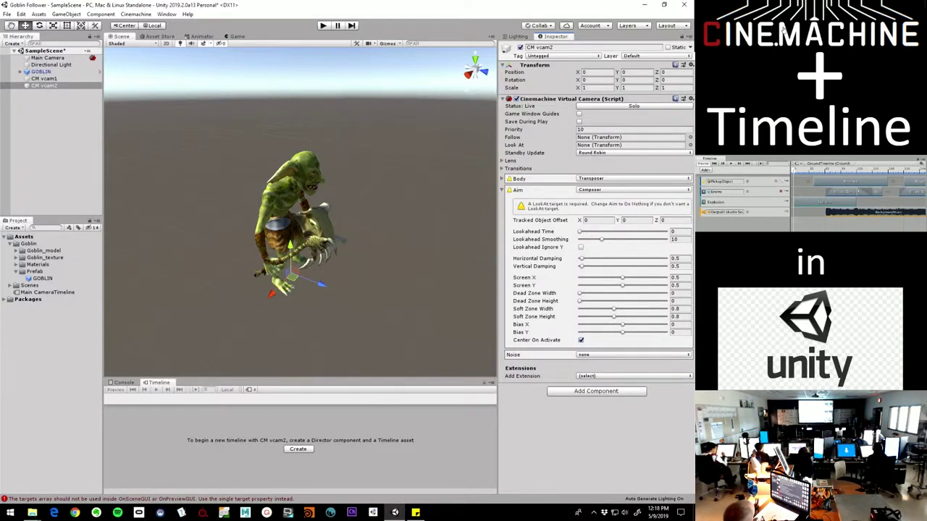
Step: Expand the GOBLIN object's rig and set CM vcam1's Look At target to GOB_Shield
{"action": "left_click", "coordinate": [44, 79]}
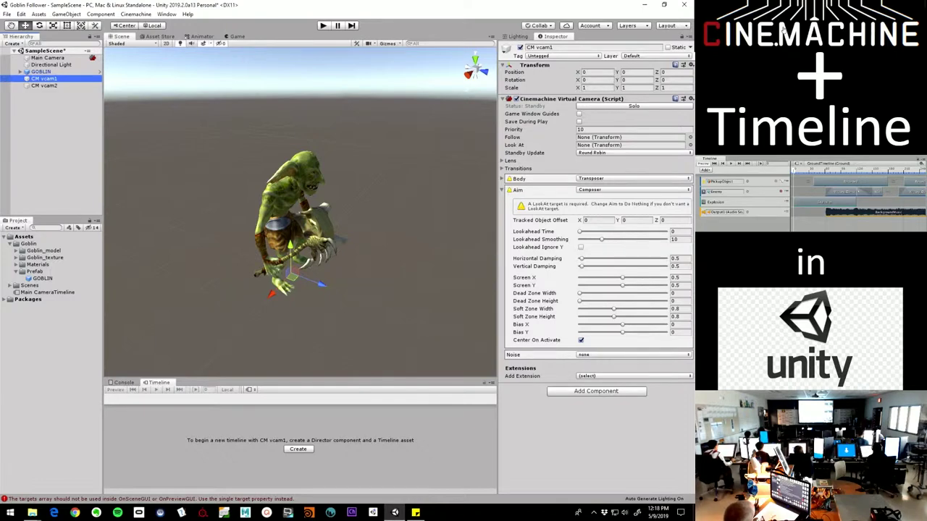
{"action": "key", "text": "F2"}
{"action": "key", "text": "Escape"}
{"action": "left_click", "coordinate": [20, 72]}
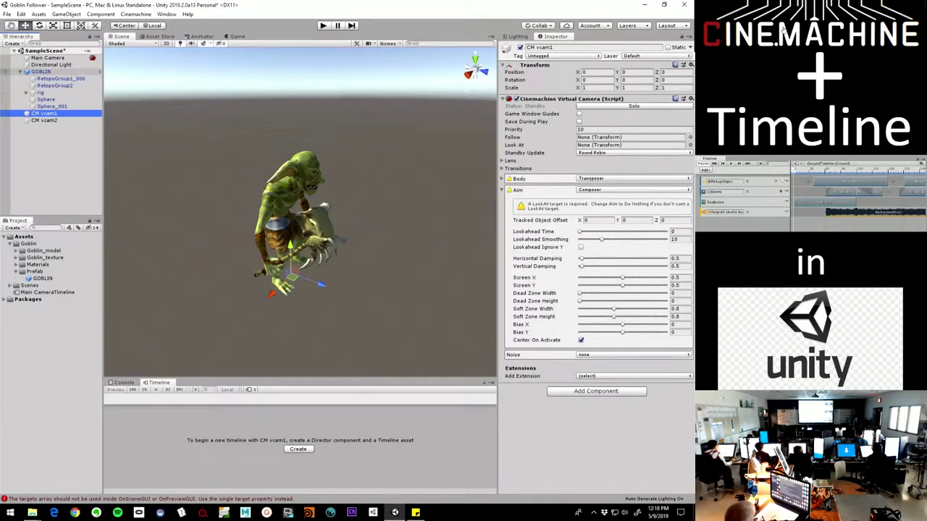
{"action": "left_click", "coordinate": [27, 93]}
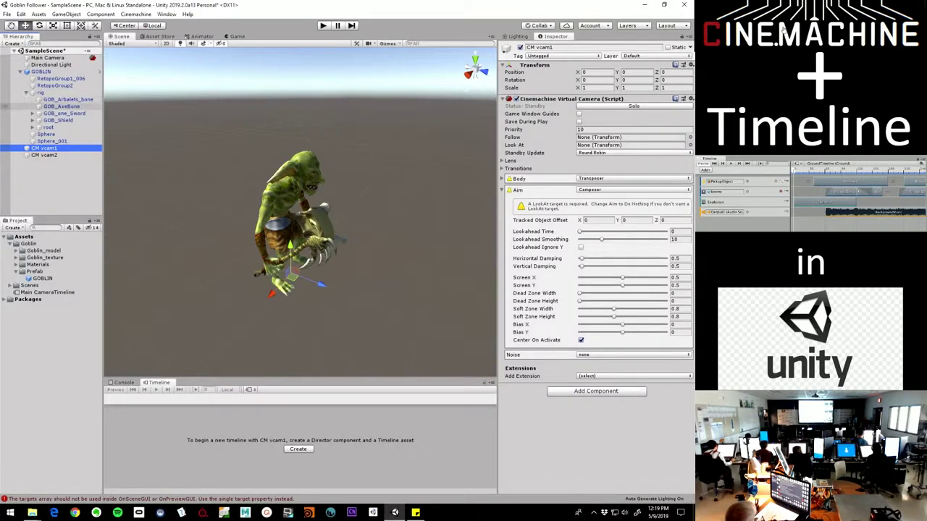
{"action": "left_click", "coordinate": [58, 120]}
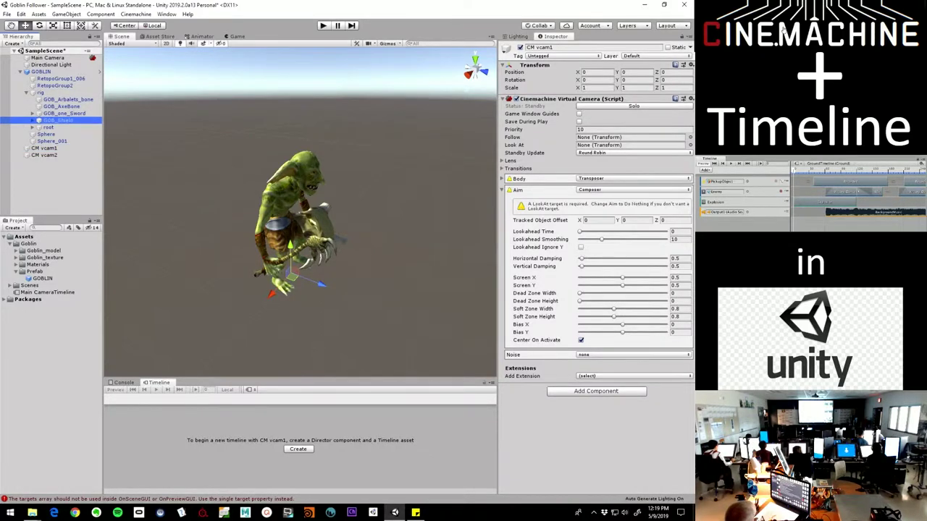
{"action": "left_click_drag", "start_coordinate": [58, 120], "coordinate": [630, 145]}
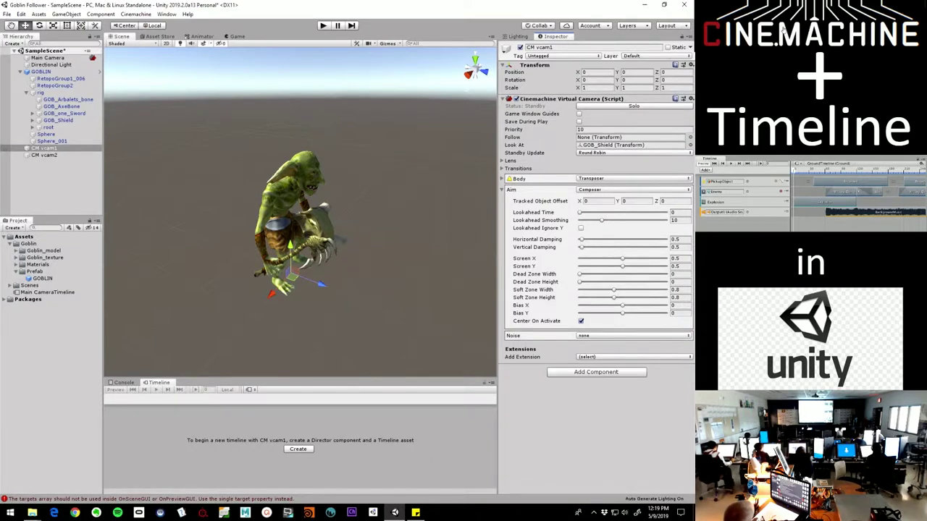
Step: Set CM vcam2's Look At target to GOB_Shield and reselect the Main Camera to show its timeline
{"action": "left_click", "coordinate": [44, 155]}
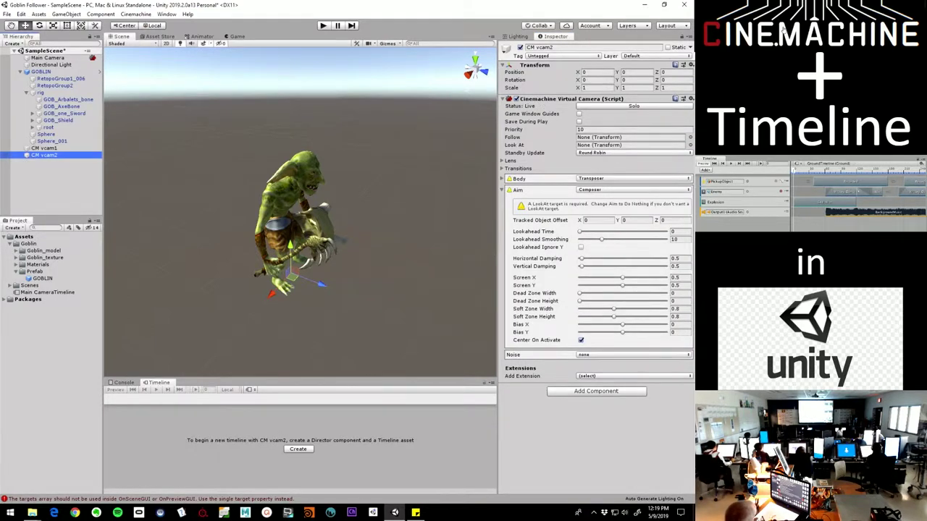
{"action": "left_click_drag", "start_coordinate": [58, 120], "coordinate": [608, 145]}
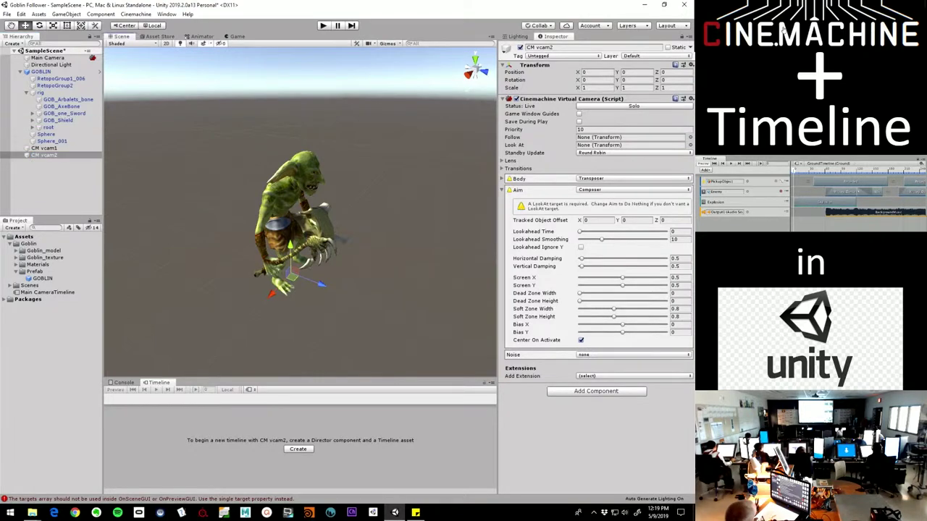
{"action": "left_click_drag", "start_coordinate": [478, 139], "coordinate": [623, 145]}
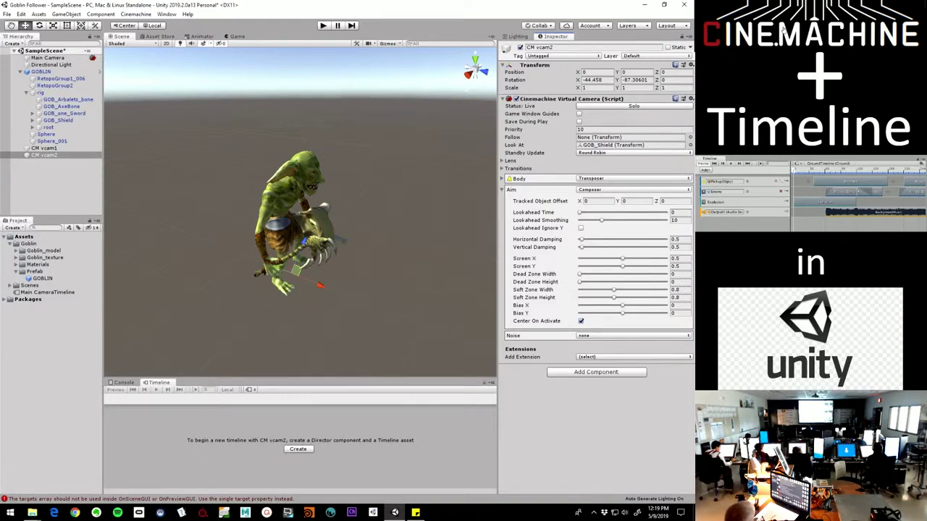
{"action": "left_click", "coordinate": [47, 58]}
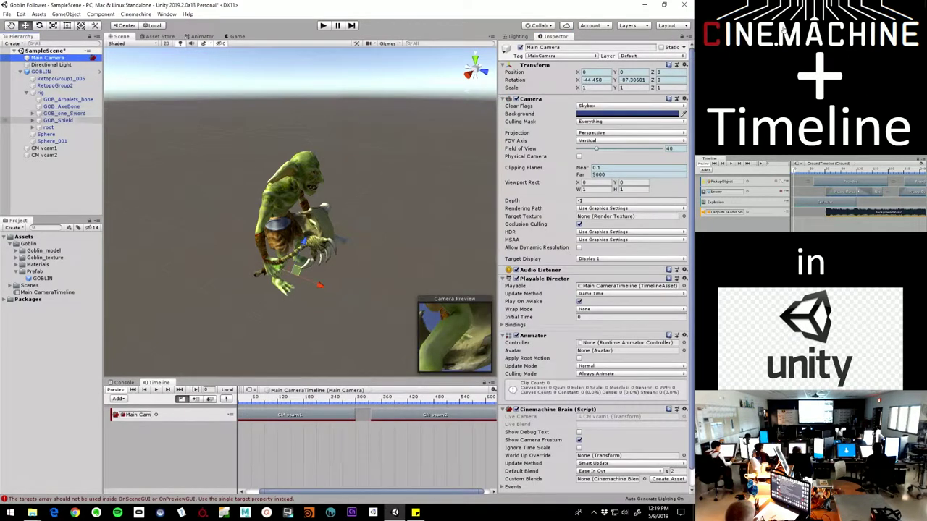
Step: Dock the Game view beneath the Inspector so it shows alongside the Scene view, and set its aspect ratio to 16:9
{"action": "left_click_drag", "start_coordinate": [237, 452], "coordinate": [241, 453]}
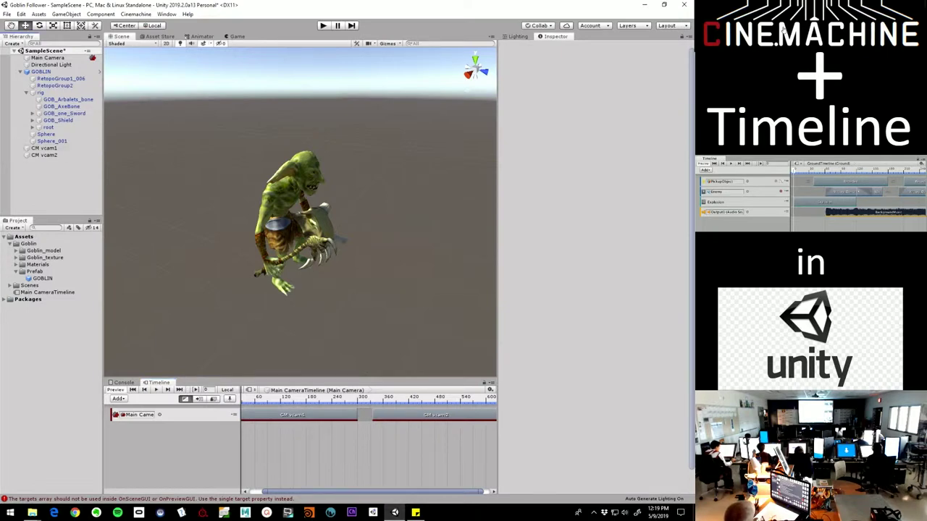
{"action": "left_click", "coordinate": [44, 149]}
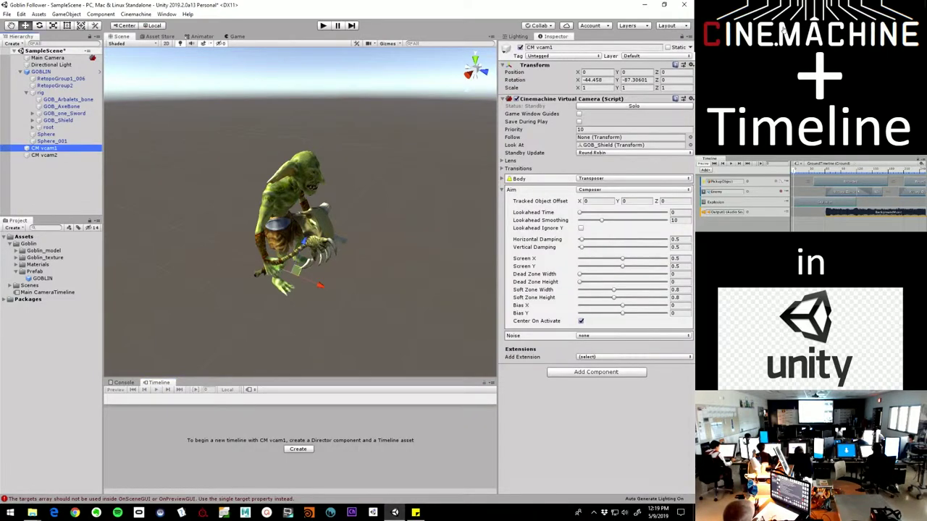
{"action": "left_click", "coordinate": [237, 37]}
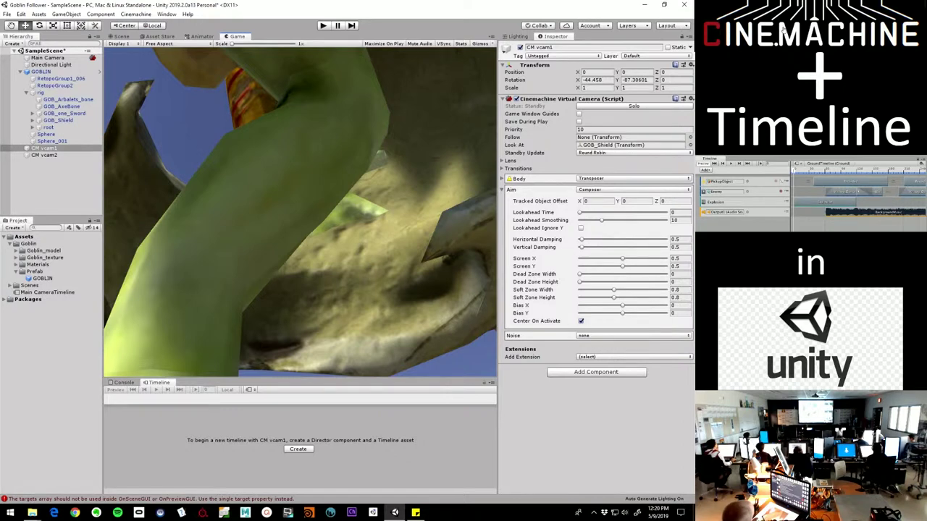
{"action": "left_click_drag", "start_coordinate": [237, 36], "coordinate": [573, 406]}
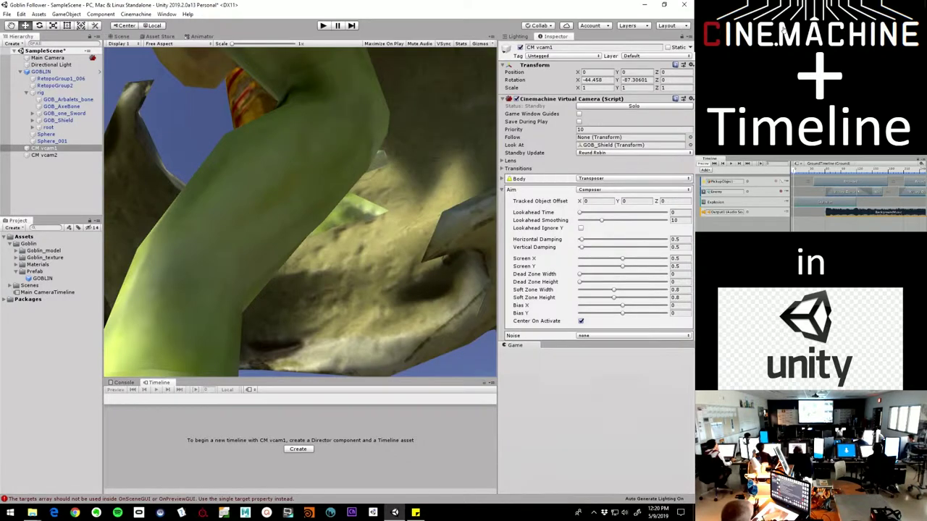
{"action": "left_click_drag", "start_coordinate": [511, 345], "coordinate": [512, 346]}
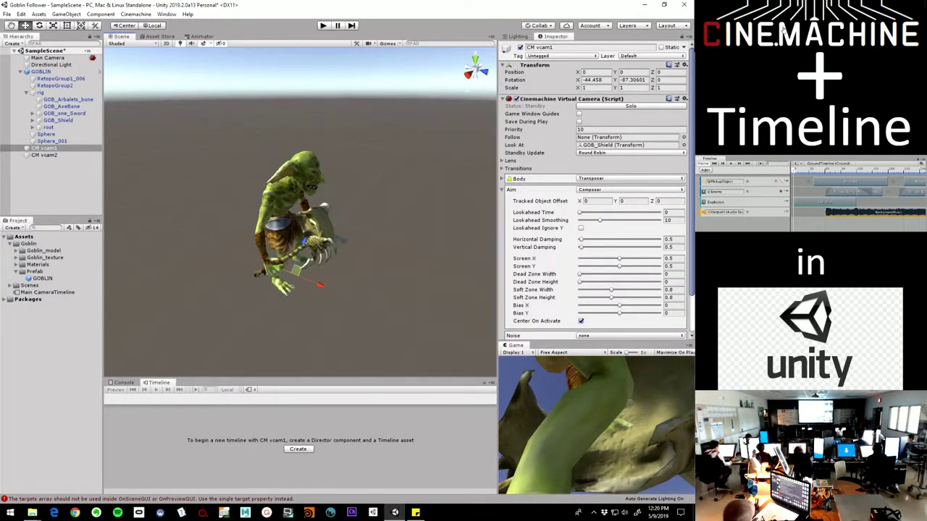
{"action": "left_click", "coordinate": [554, 353]}
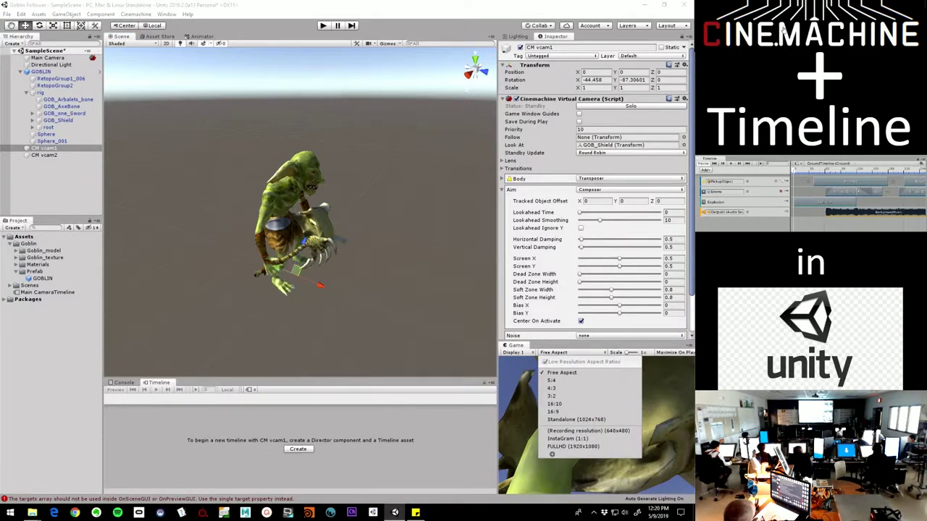
{"action": "left_click", "coordinate": [554, 411]}
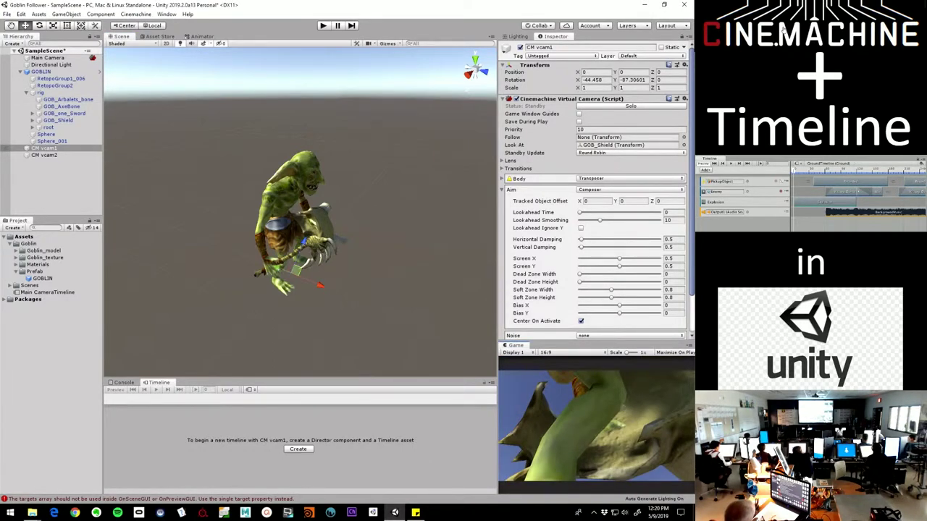
Step: Solo CM vcam1 and move it up and away from the goblin to about X 4.05, Y 2.88, Z -0.93
{"action": "left_click", "coordinate": [44, 147]}
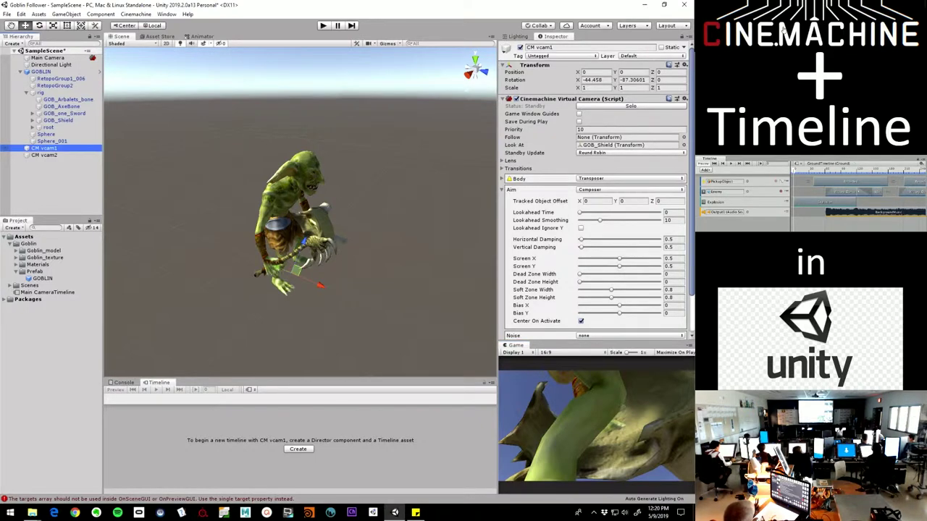
{"action": "left_click_drag", "start_coordinate": [291, 267], "coordinate": [304, 269], "text": "alt"}
{"action": "scroll", "coordinate": [300, 271], "scroll_direction": "down", "scroll_amount": 5}
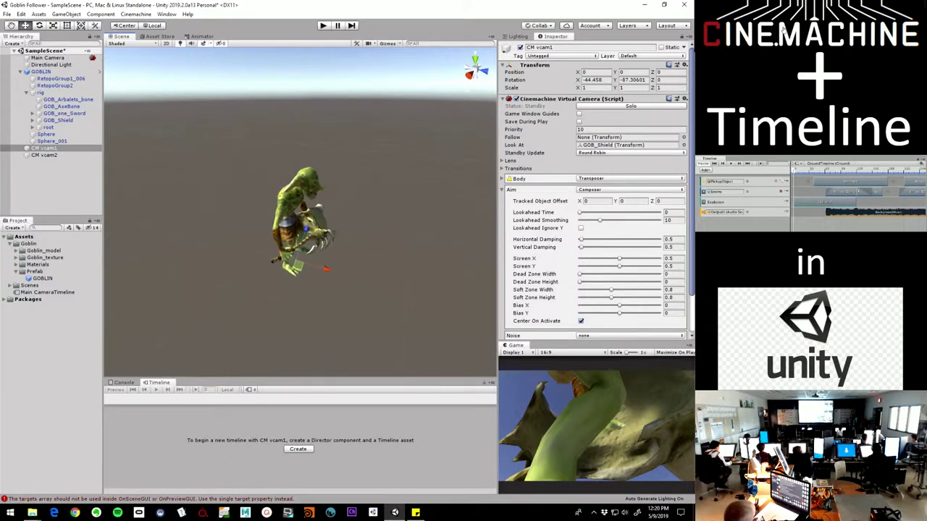
{"action": "scroll", "coordinate": [300, 271], "scroll_direction": "down", "scroll_amount": 2}
{"action": "left_click_drag", "start_coordinate": [323, 263], "coordinate": [288, 252]}
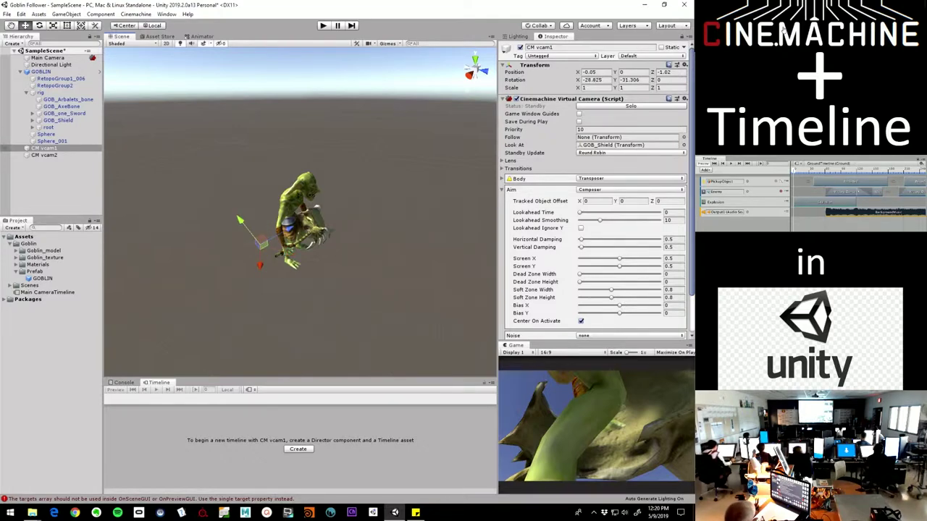
{"action": "left_click", "coordinate": [44, 149]}
{"action": "mouse_move", "coordinate": [288, 231]}
{"action": "left_mouse_down"}
{"action": "mouse_move", "coordinate": [315, 217]}
{"action": "mouse_move", "coordinate": [274, 237]}
{"action": "left_mouse_up"}
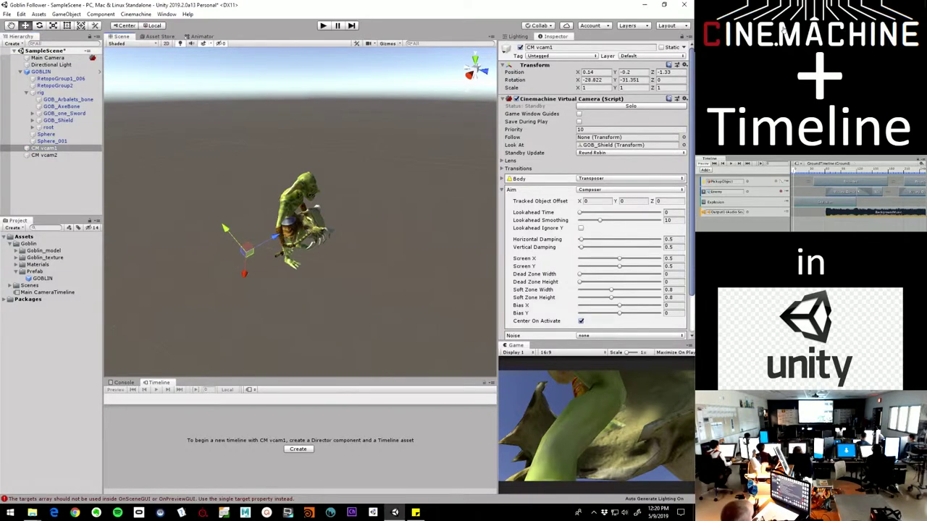
{"action": "left_click", "coordinate": [631, 106]}
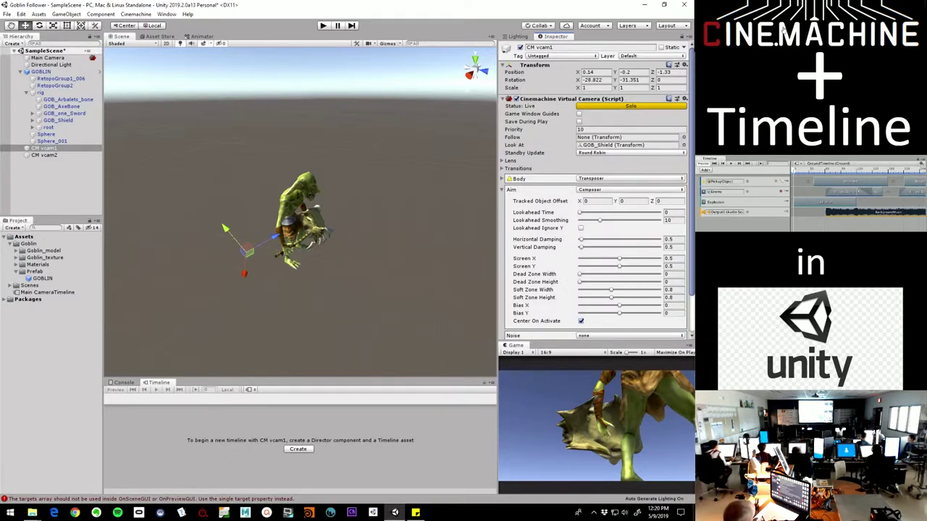
{"action": "left_click_drag", "start_coordinate": [226, 229], "coordinate": [207, 207]}
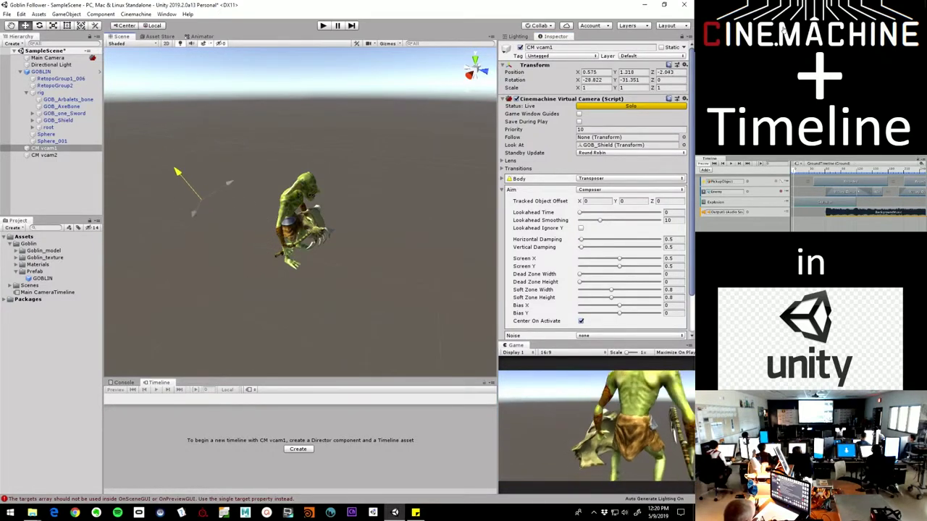
{"action": "left_click_drag", "start_coordinate": [174, 169], "coordinate": [133, 120]}
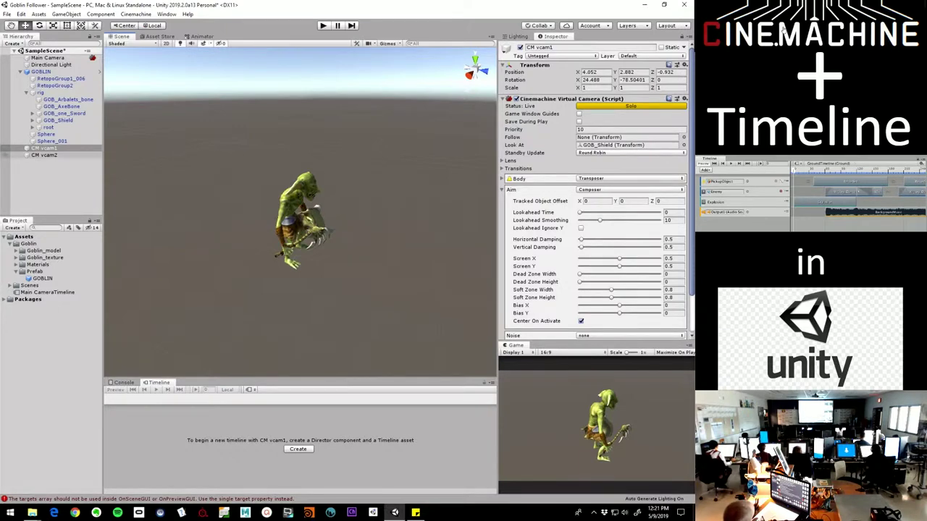
Step: Move CM vcam2 in front of the goblin to about X -1.31, Y 0.68, Z 3.81
{"action": "left_click", "coordinate": [44, 155]}
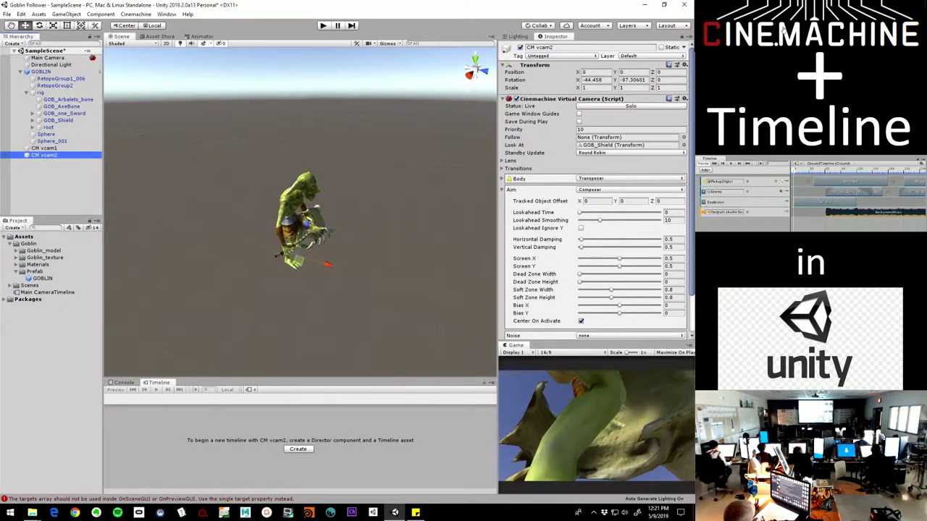
{"action": "left_click_drag", "start_coordinate": [329, 264], "coordinate": [494, 313]}
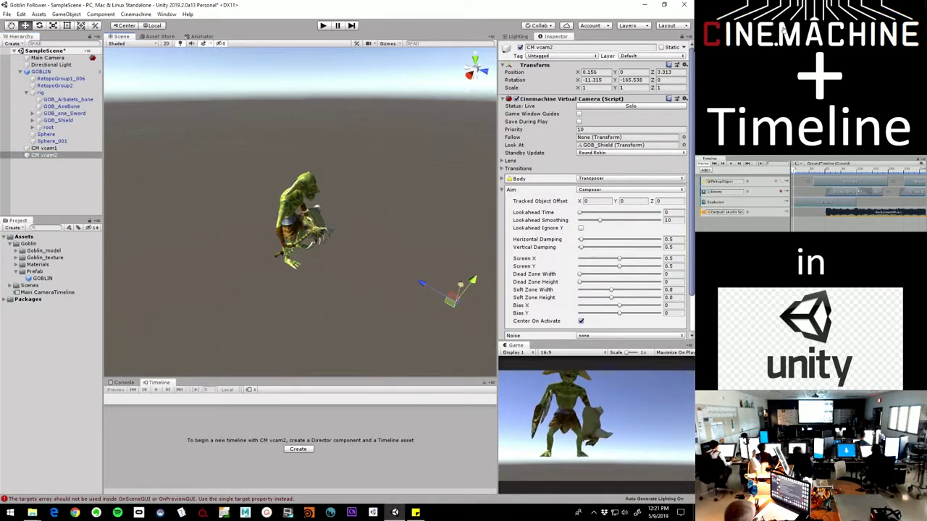
{"action": "left_click_drag", "start_coordinate": [462, 285], "coordinate": [496, 210]}
{"action": "left_click", "coordinate": [45, 149]}
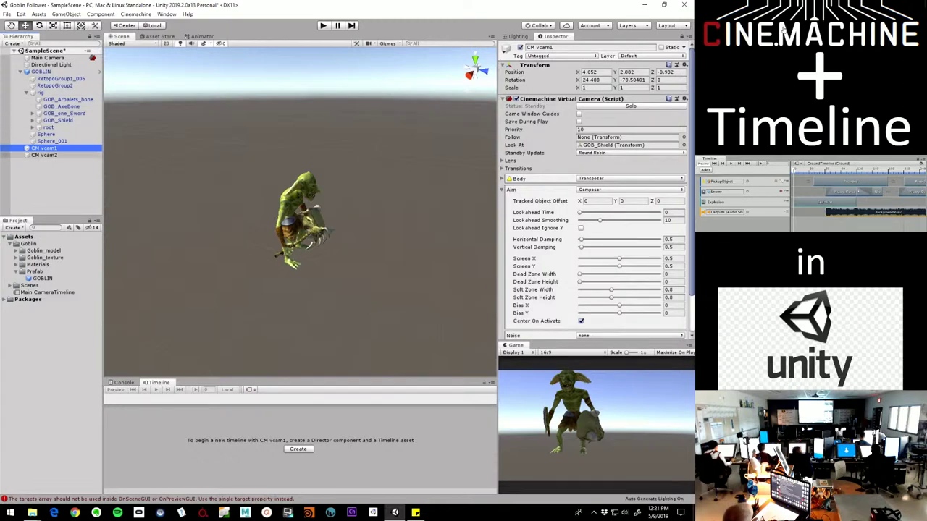
Step: In the Main Camera timeline, extend the CM vcam1 clip to about 423 frames and overlap it with the CM vcam2 clip from frame 17 to 436
{"action": "left_click", "coordinate": [48, 58]}
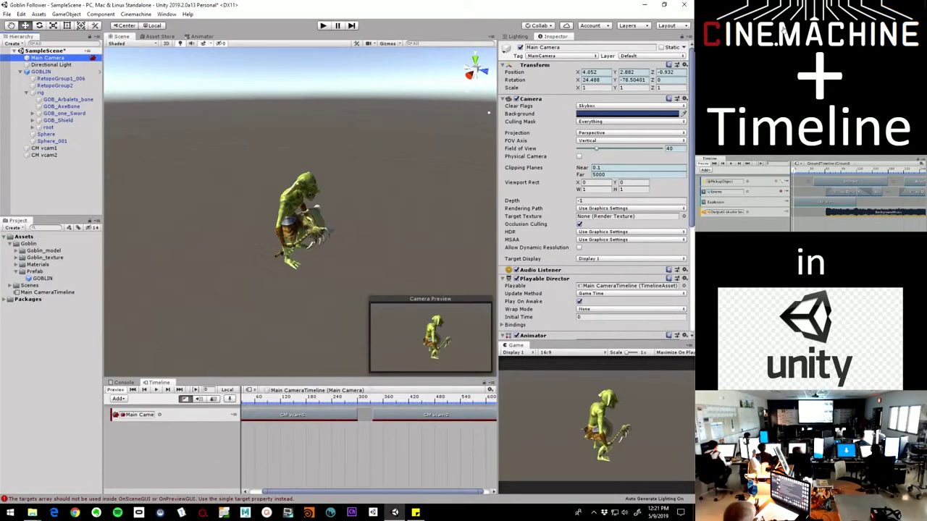
{"action": "left_click_drag", "start_coordinate": [265, 492], "coordinate": [253, 492]}
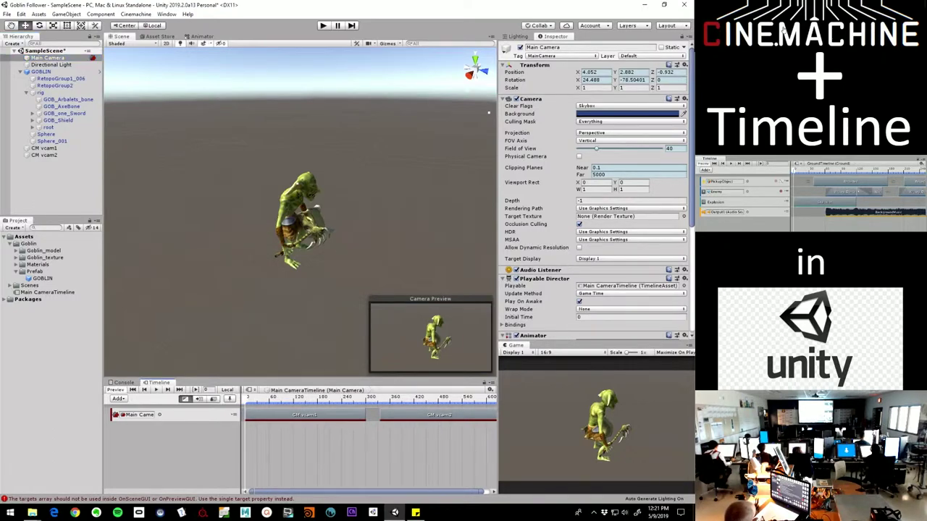
{"action": "left_click_drag", "start_coordinate": [428, 416], "coordinate": [472, 416]}
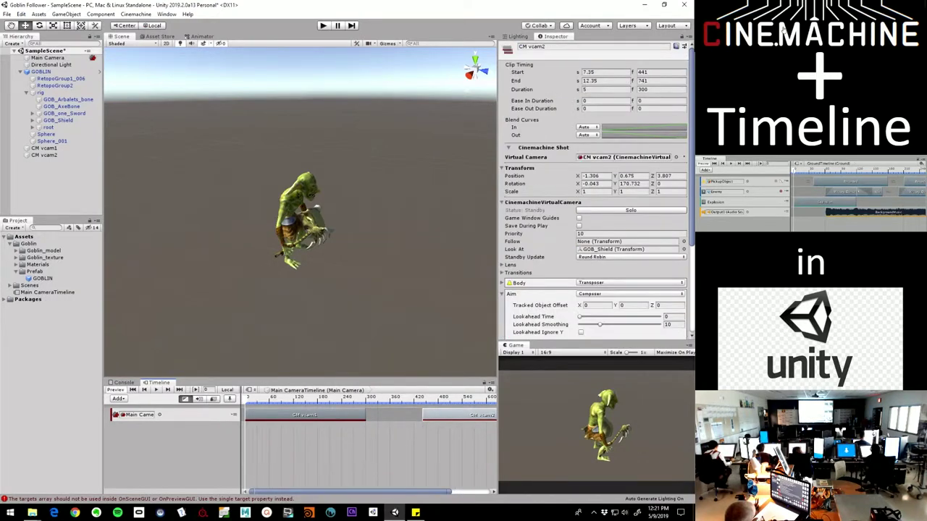
{"action": "left_click_drag", "start_coordinate": [366, 415], "coordinate": [413, 415]}
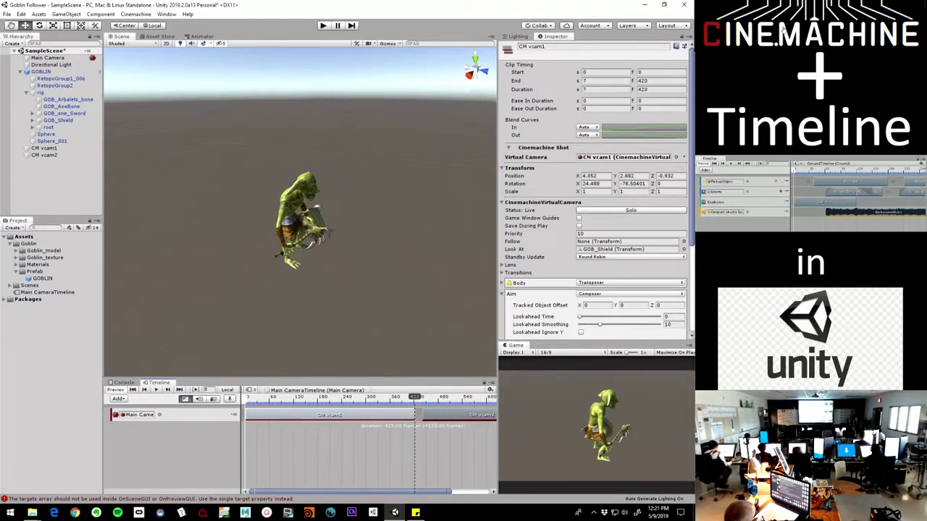
{"action": "left_click", "coordinate": [456, 415]}
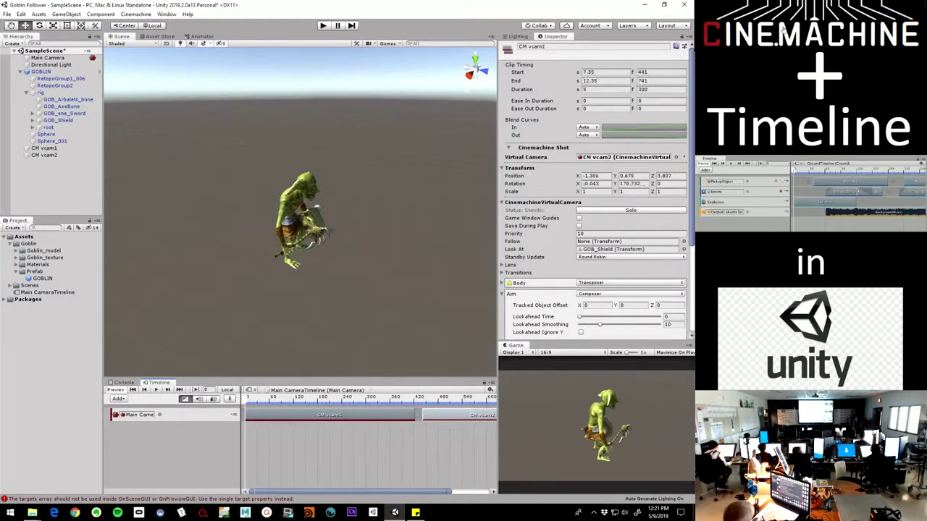
{"action": "left_click_drag", "start_coordinate": [459, 415], "coordinate": [400, 397]}
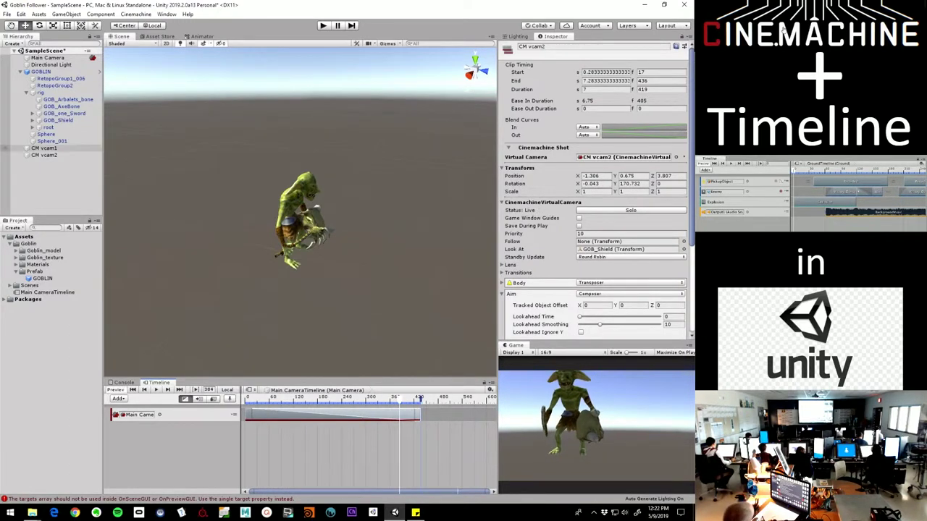
Step: Raise CM vcam2 to about X -1.75, Y 1.37, Z 3.93 and rewind the Main Camera timeline to frame 0
{"action": "left_click", "coordinate": [44, 155]}
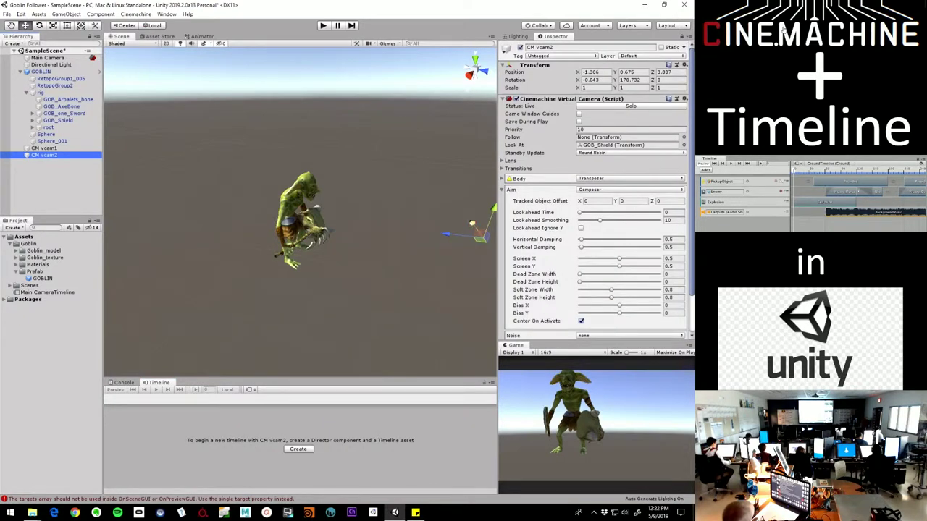
{"action": "left_click_drag", "start_coordinate": [493, 210], "coordinate": [475, 190]}
{"action": "left_click", "coordinate": [48, 58]}
{"action": "left_click_drag", "start_coordinate": [399, 399], "coordinate": [246, 399]}
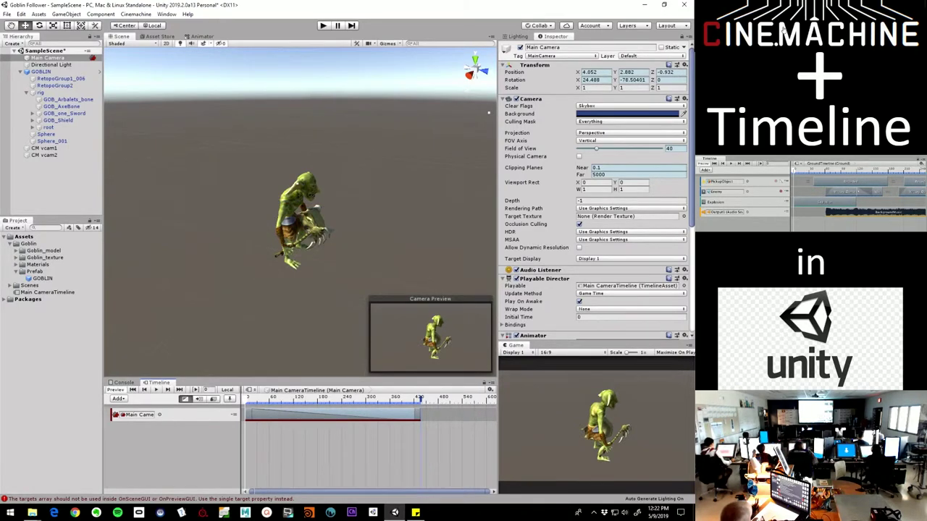
Step: Play the scene to test the camera blend, stop playback, and compare the placement of CM vcam1 and CM vcam2
{"action": "key", "text": "ctrl+p"}
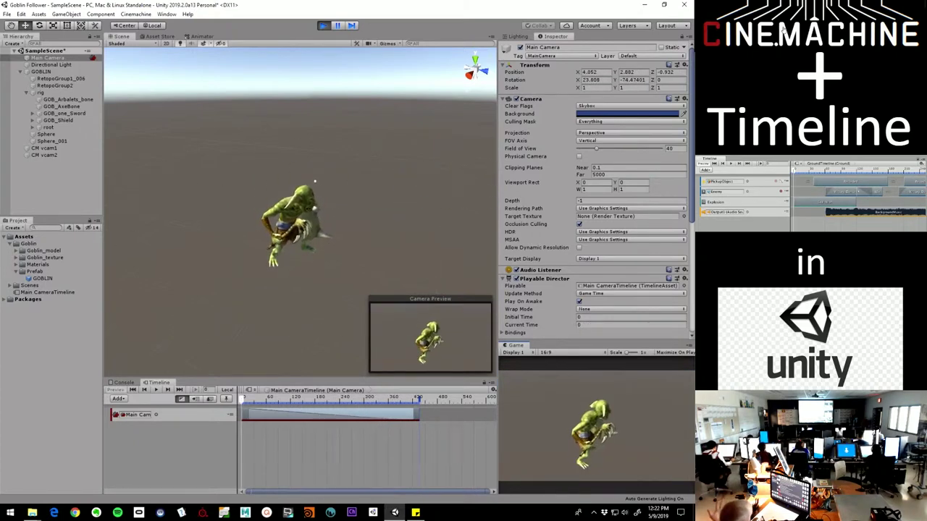
{"action": "left_click", "coordinate": [323, 25]}
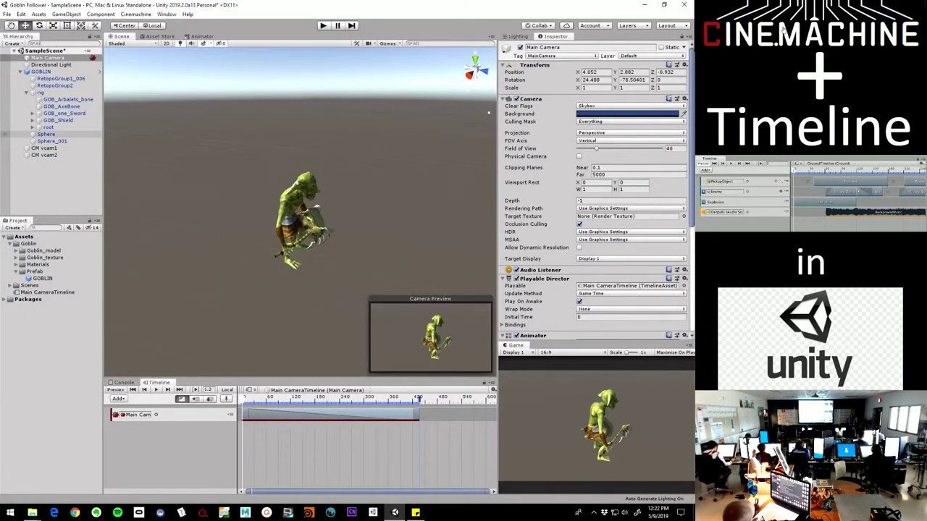
{"action": "left_click", "coordinate": [44, 148]}
{"action": "left_click", "coordinate": [44, 155]}
{"action": "left_click", "coordinate": [44, 147]}
{"action": "left_click", "coordinate": [44, 155]}
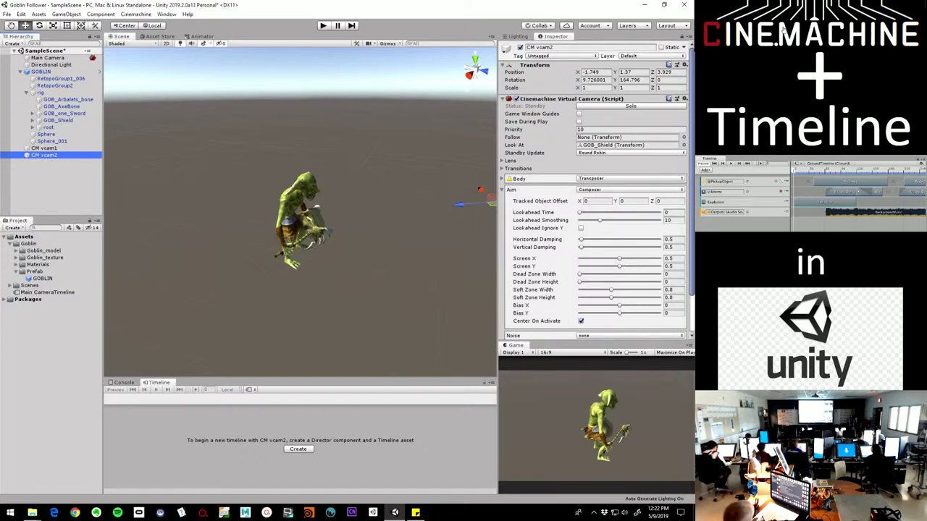
Step: Deselect CM vcam2 and add a Terrain object to the scene as ground for the goblin
{"action": "left_click_drag", "start_coordinate": [304, 217], "coordinate": [276, 201], "text": "alt"}
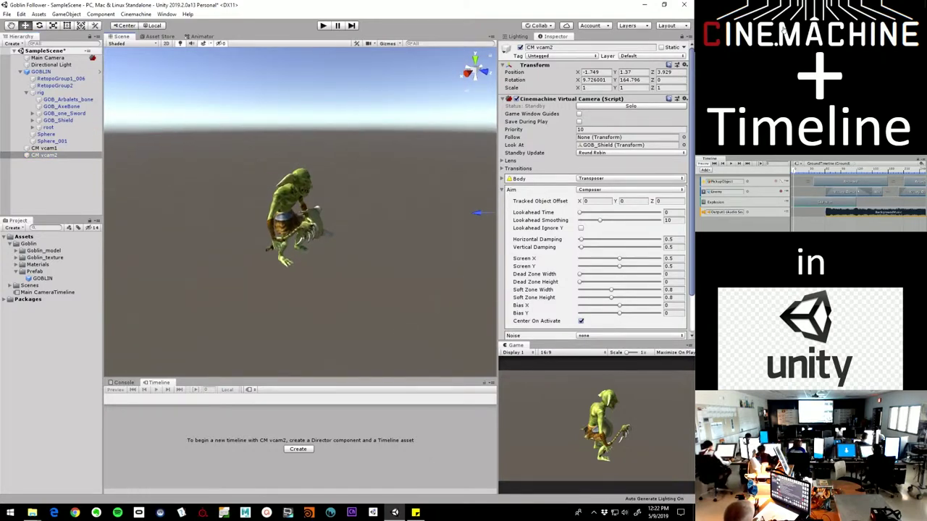
{"action": "left_click", "coordinate": [52, 179]}
{"action": "left_click", "coordinate": [65, 14]}
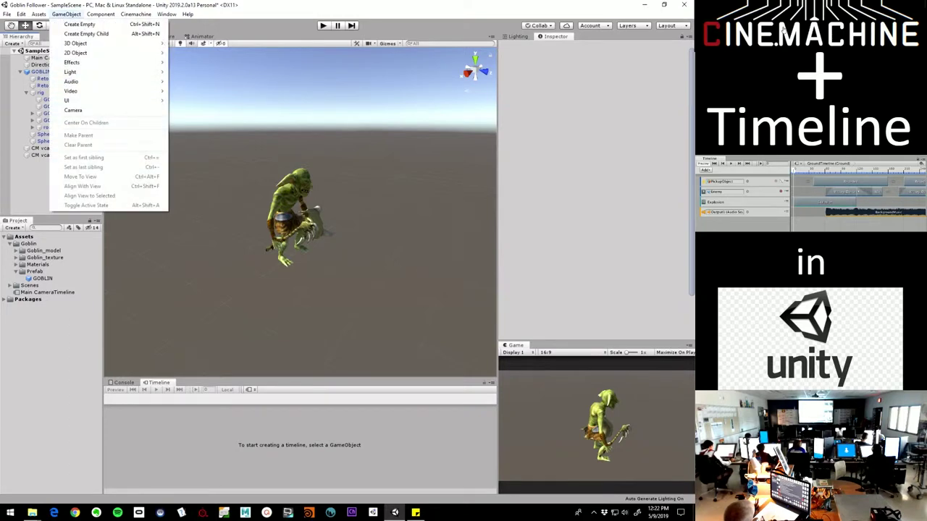
{"action": "mouse_move", "coordinate": [109, 44]}
{"action": "left_click", "coordinate": [199, 141]}
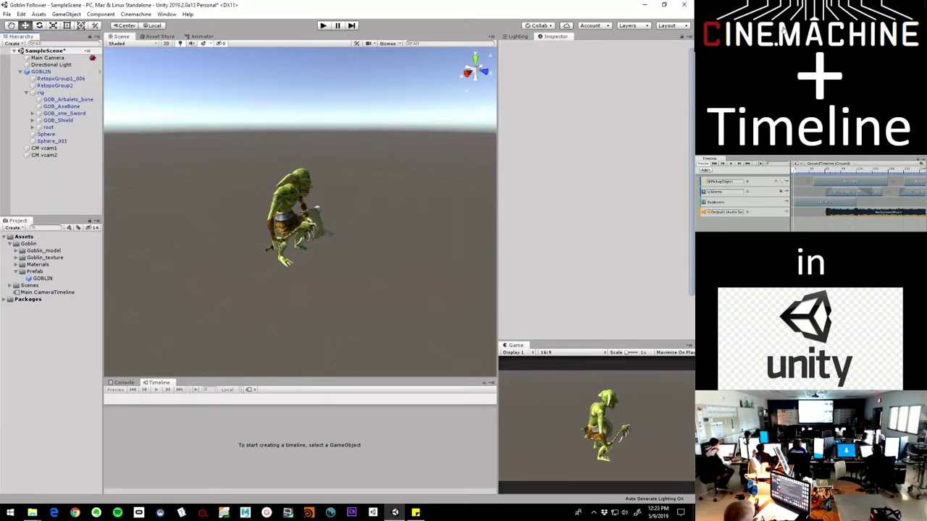
{"action": "left_click_drag", "start_coordinate": [218, 224], "coordinate": [493, 225], "text": "alt"}
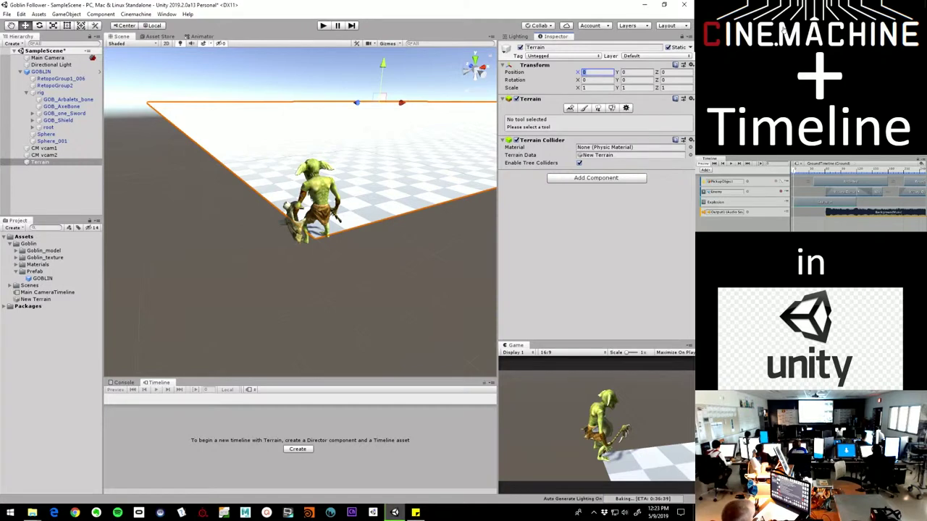
Step: Set the Terrain's position to X -200 and Z -200 so the ground extends all around the goblin
{"action": "type", "text": "200"}
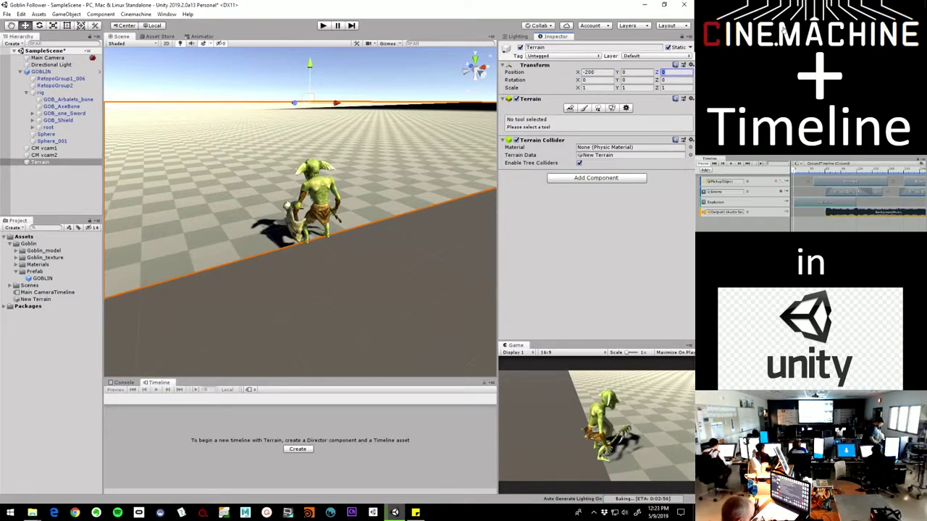
{"action": "type", "text": "-200"}
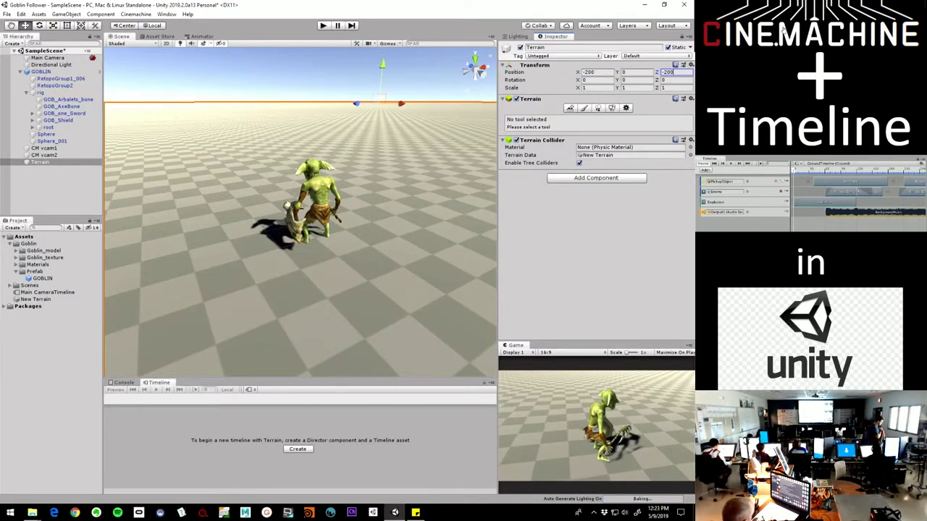
{"action": "left_click_drag", "start_coordinate": [268, 210], "coordinate": [202, 226], "text": "alt"}
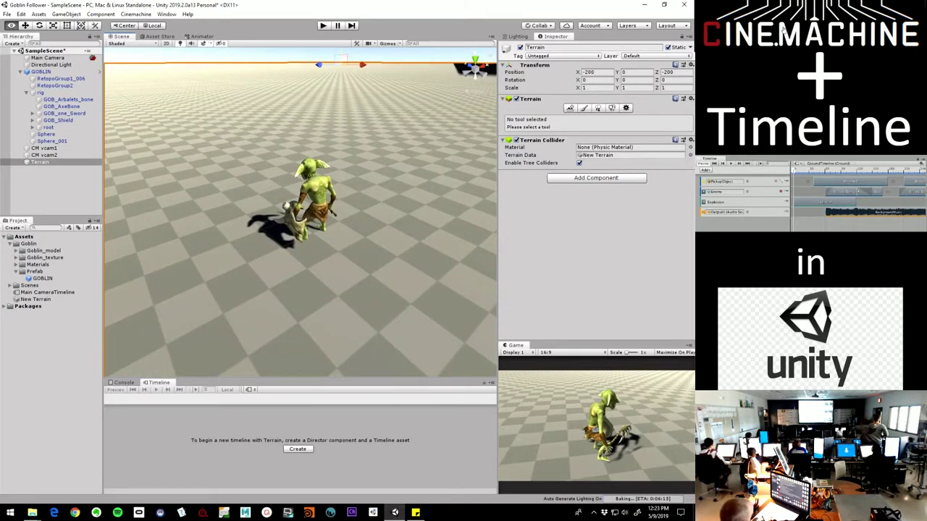
Step: Sculpt hills around the Terrain's outer edges with the Raise or Lower Terrain tool, using builtin_brush_8 at brush size 245
{"action": "scroll", "coordinate": [300, 210], "scroll_direction": "down", "scroll_amount": 5}
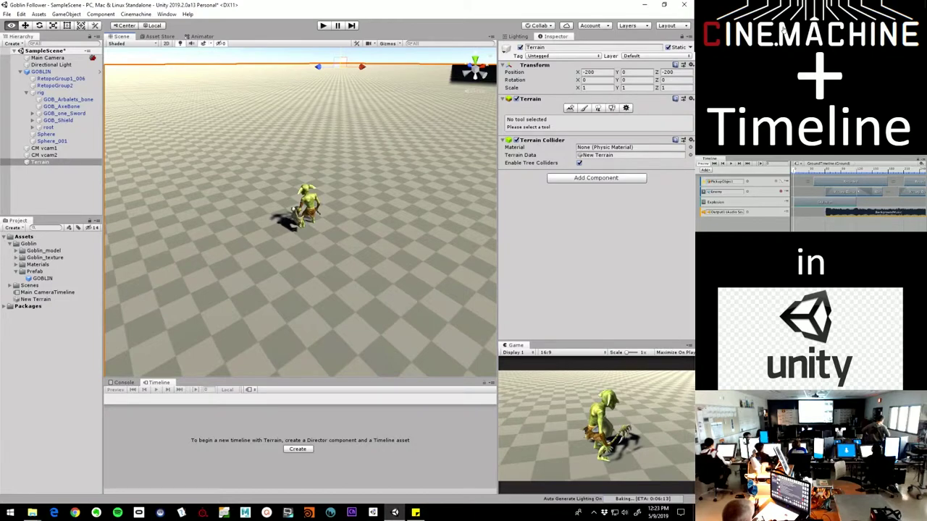
{"action": "scroll", "coordinate": [301, 218], "scroll_direction": "down", "scroll_amount": 5}
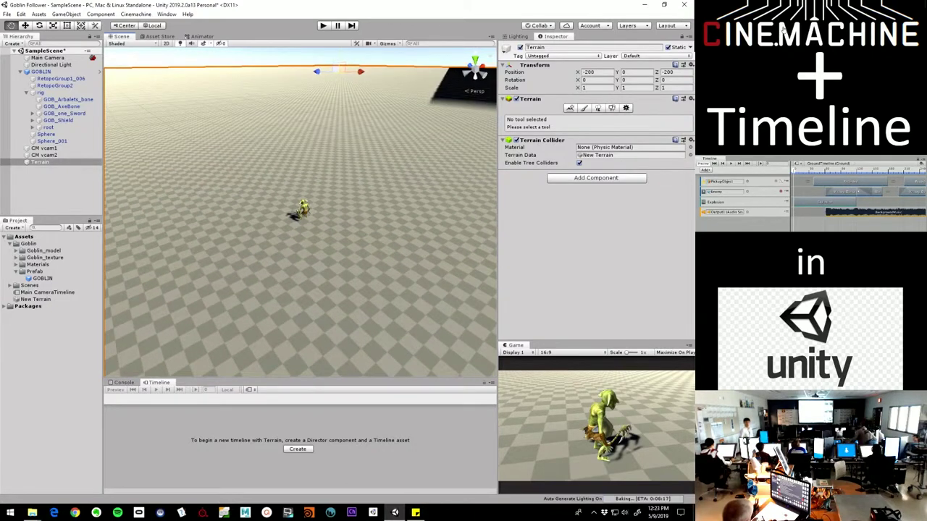
{"action": "scroll", "coordinate": [301, 213], "scroll_direction": "down", "scroll_amount": 10}
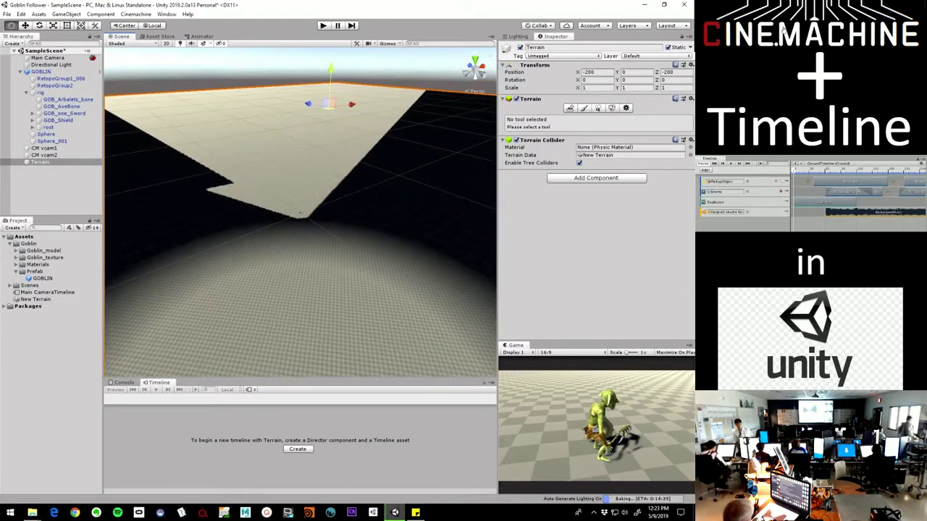
{"action": "left_click_drag", "start_coordinate": [300, 218], "coordinate": [257, 202], "text": "alt"}
{"action": "scroll", "coordinate": [301, 214], "scroll_direction": "up", "scroll_amount": 5}
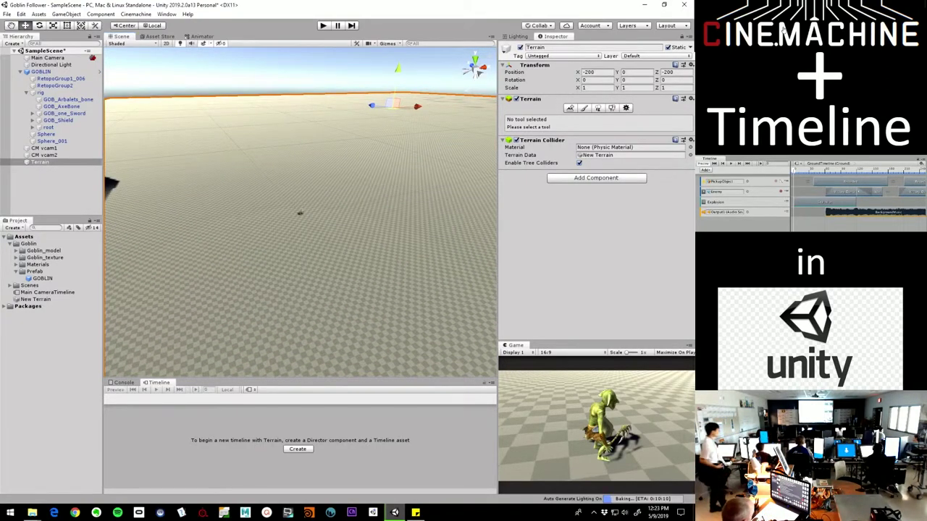
{"action": "left_click", "coordinate": [570, 108]}
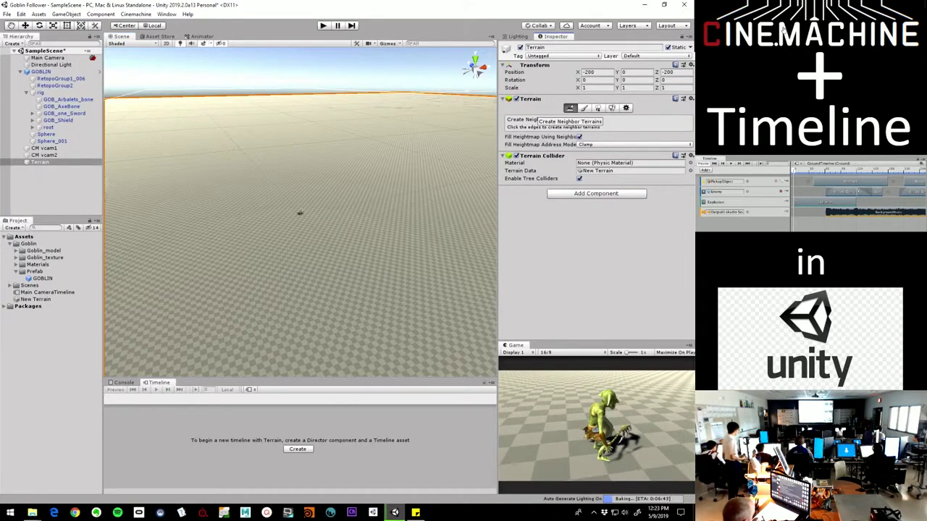
{"action": "left_click", "coordinate": [583, 108]}
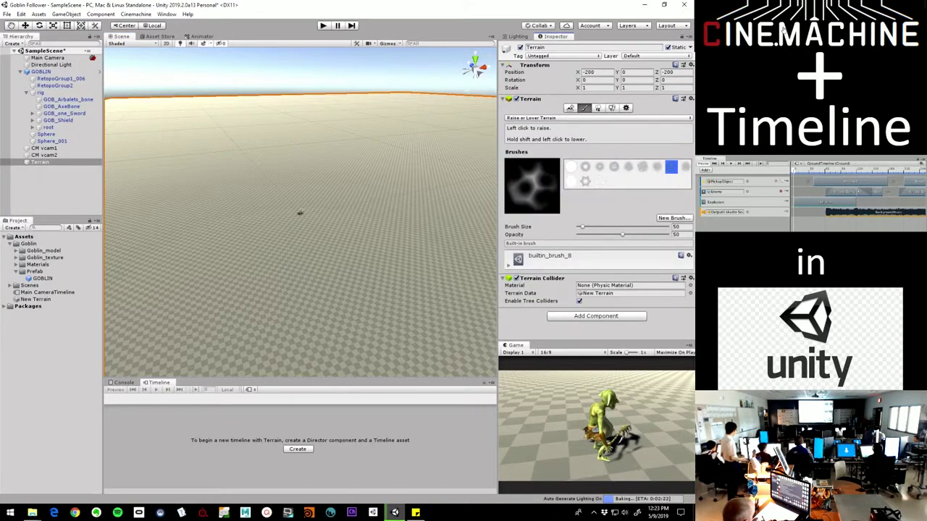
{"action": "scroll", "coordinate": [275, 166], "scroll_direction": "down", "scroll_amount": 10}
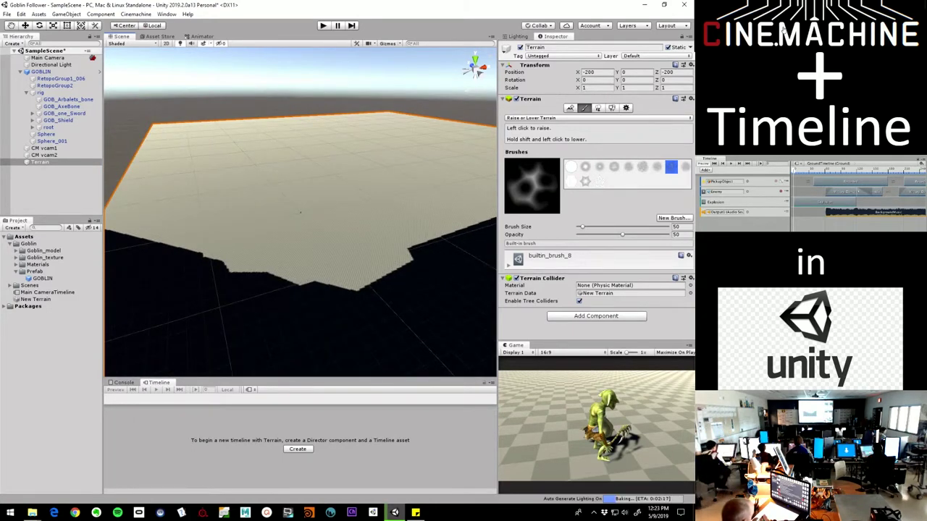
{"action": "left_click_drag", "start_coordinate": [582, 227], "coordinate": [595, 226]}
{"action": "mouse_move", "coordinate": [174, 133]}
{"action": "left_mouse_down"}
{"action": "mouse_move", "coordinate": [170, 194]}
{"action": "mouse_move", "coordinate": [176, 137]}
{"action": "mouse_move", "coordinate": [366, 120]}
{"action": "left_mouse_up"}
{"action": "mouse_move", "coordinate": [163, 170]}
{"action": "left_mouse_down"}
{"action": "mouse_move", "coordinate": [186, 261]}
{"action": "mouse_move", "coordinate": [239, 286]}
{"action": "mouse_move", "coordinate": [393, 247]}
{"action": "mouse_move", "coordinate": [413, 228]}
{"action": "left_mouse_up"}
{"action": "mouse_move", "coordinate": [402, 180]}
{"action": "left_mouse_down", "text": "alt"}
{"action": "mouse_move", "coordinate": [331, 166]}
{"action": "mouse_move", "coordinate": [342, 228]}
{"action": "mouse_move", "coordinate": [405, 275]}
{"action": "mouse_move", "coordinate": [321, 217]}
{"action": "mouse_move", "coordinate": [290, 149]}
{"action": "mouse_move", "coordinate": [269, 135]}
{"action": "mouse_move", "coordinate": [297, 163]}
{"action": "mouse_move", "coordinate": [394, 217]}
{"action": "mouse_move", "coordinate": [414, 207]}
{"action": "mouse_move", "coordinate": [352, 182]}
{"action": "mouse_move", "coordinate": [311, 140]}
{"action": "mouse_move", "coordinate": [239, 148]}
{"action": "mouse_move", "coordinate": [120, 138]}
{"action": "left_mouse_up", "text": "alt"}
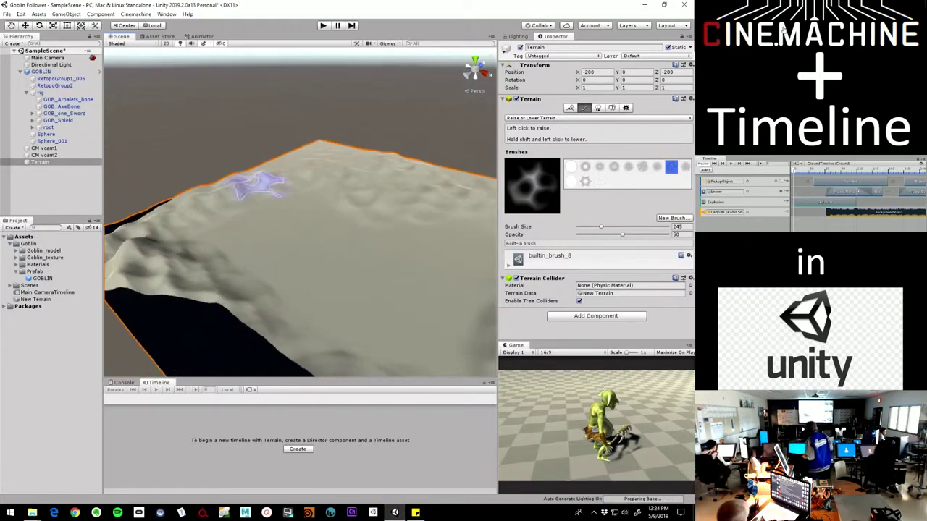
{"action": "left_click_drag", "start_coordinate": [368, 218], "coordinate": [261, 185], "text": "alt"}
{"action": "scroll", "coordinate": [261, 184], "scroll_direction": "up", "scroll_amount": 3}
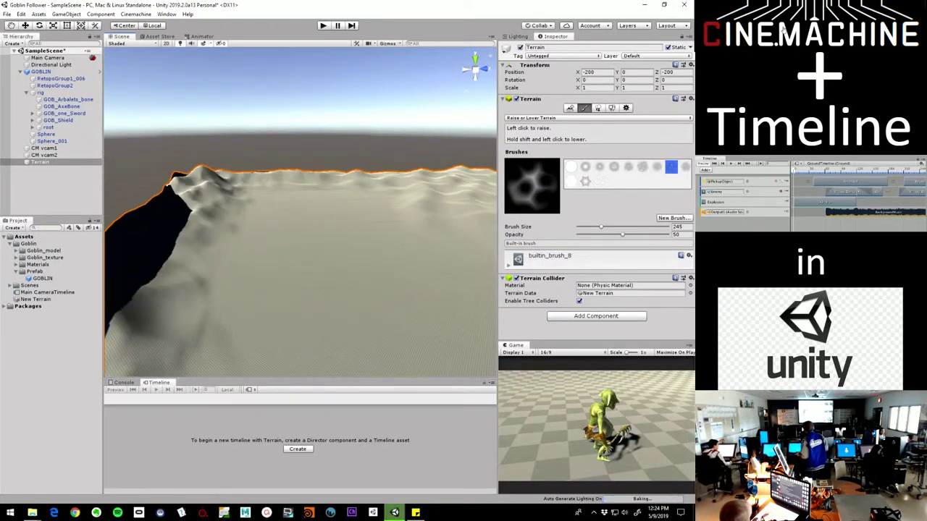
Step: Set the GOBLIN's animation clip to run, play the scene to test it, and stop playback
{"action": "left_click", "coordinate": [41, 72]}
{"action": "key", "text": "f"}
{"action": "key", "text": "f"}
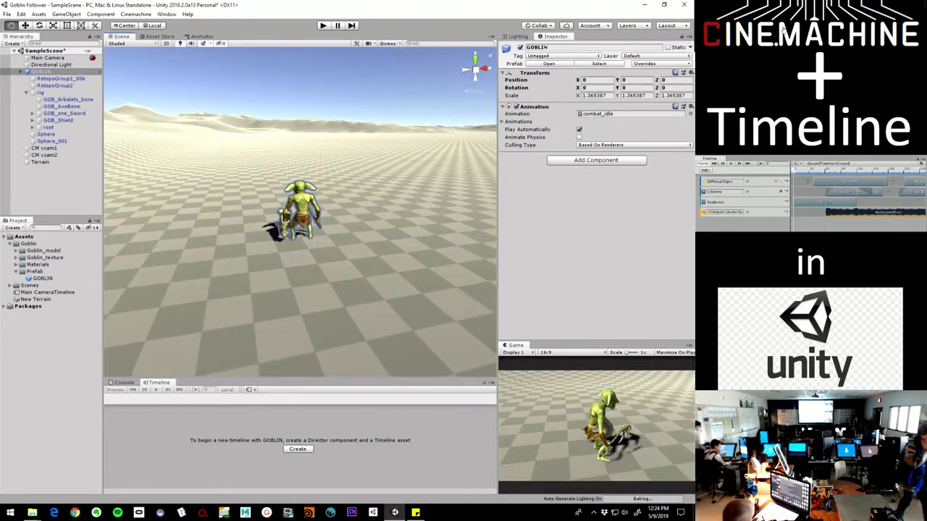
{"action": "left_click", "coordinate": [40, 162]}
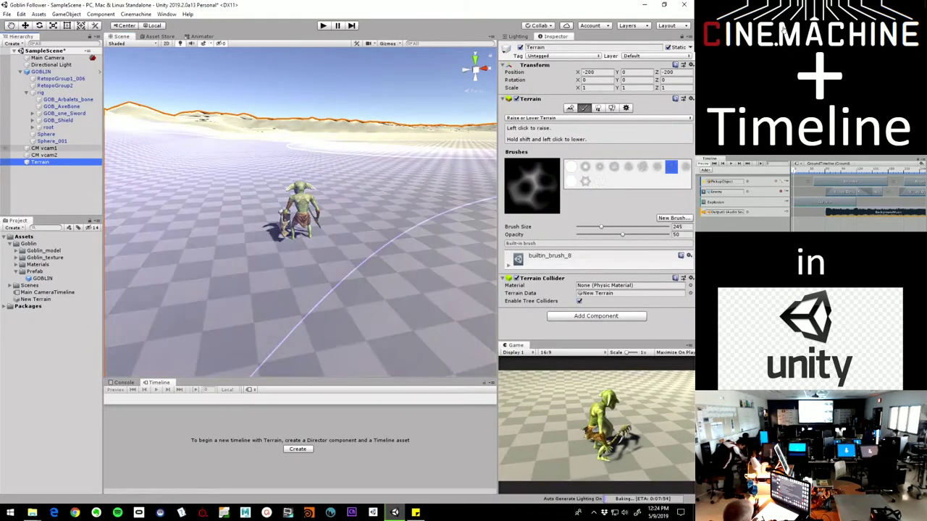
{"action": "left_click", "coordinate": [41, 71]}
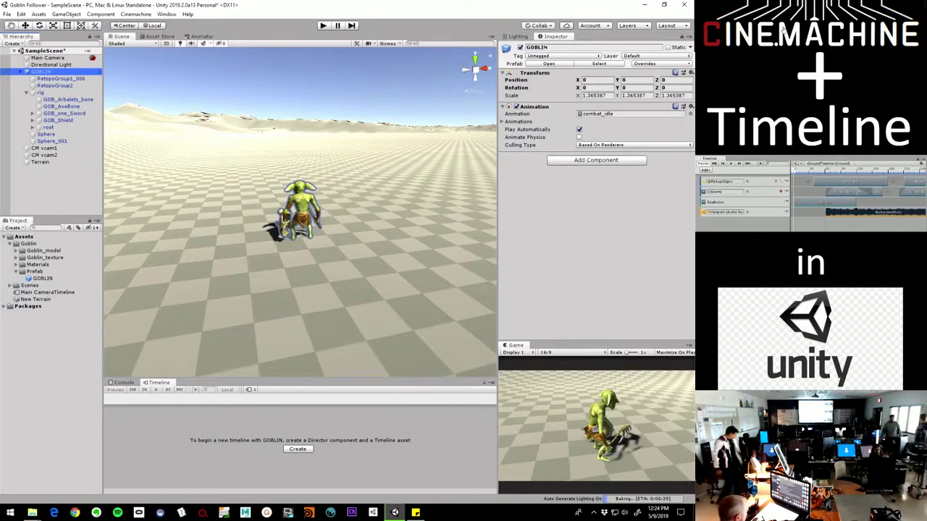
{"action": "left_click", "coordinate": [690, 114]}
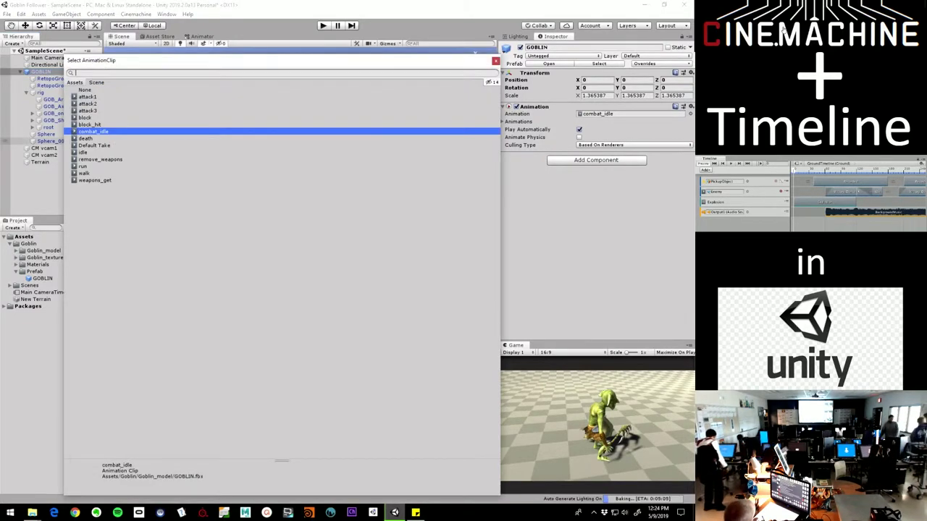
{"action": "double_click", "coordinate": [83, 167]}
{"action": "key", "text": "ctrl+p"}
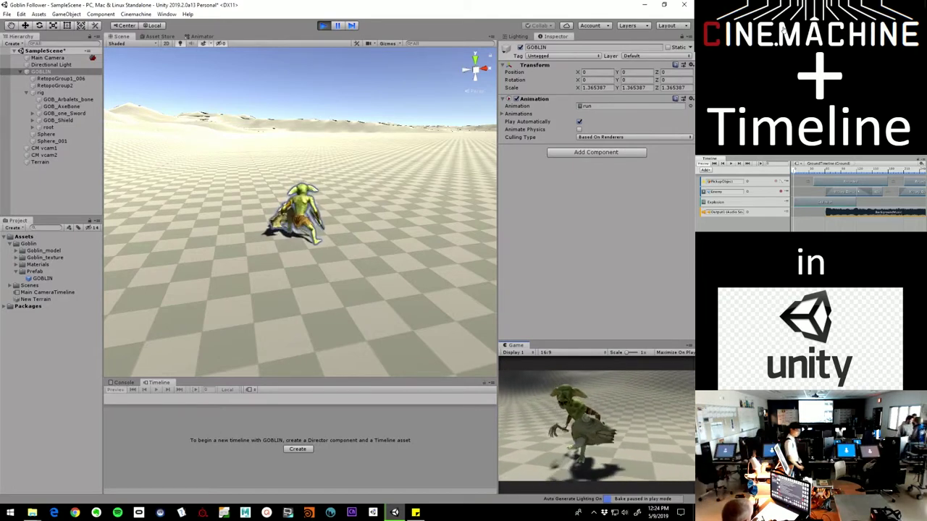
{"action": "key", "text": "ctrl+p"}
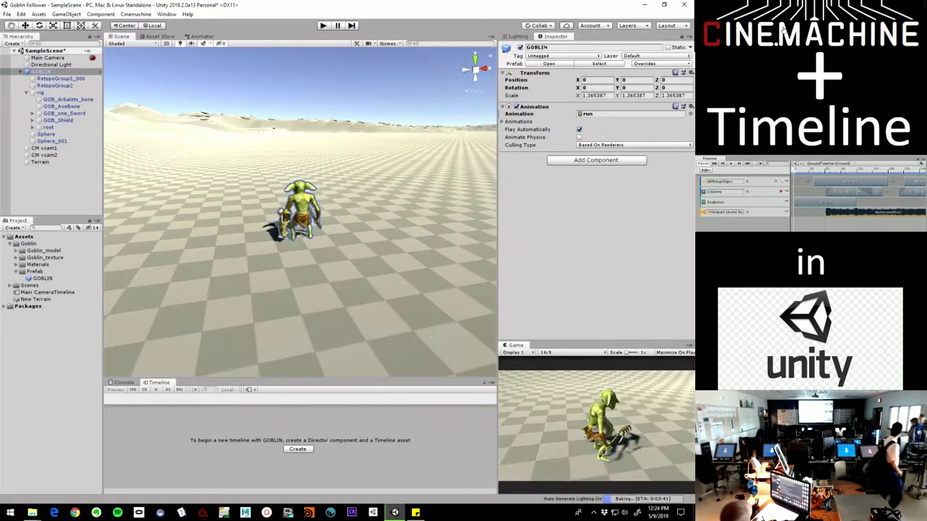
Step: Collapse the GOBLIN hierarchy, create an empty game object at the scene's root, and rename it MOVER
{"action": "left_click", "coordinate": [55, 187]}
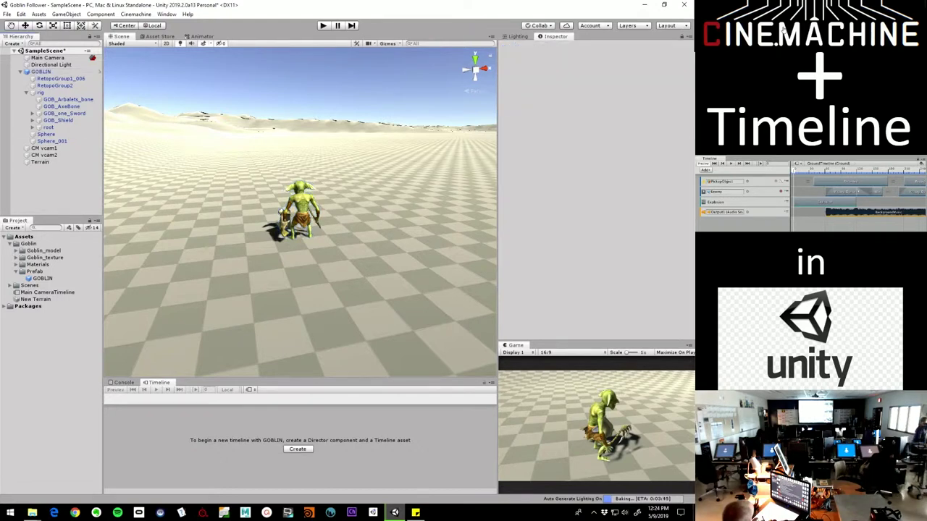
{"action": "left_click", "coordinate": [21, 72]}
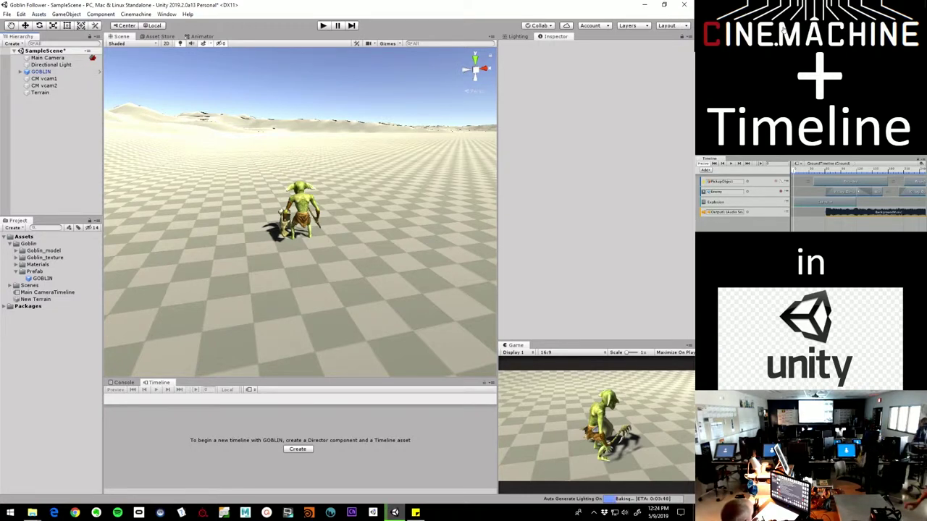
{"action": "left_click", "coordinate": [101, 14]}
{"action": "mouse_move", "coordinate": [66, 14]}
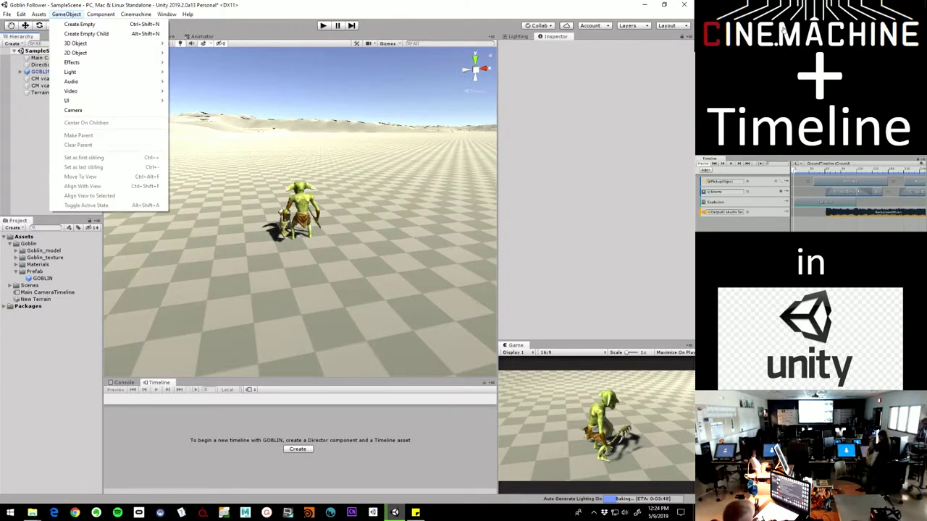
{"action": "left_click", "coordinate": [80, 23]}
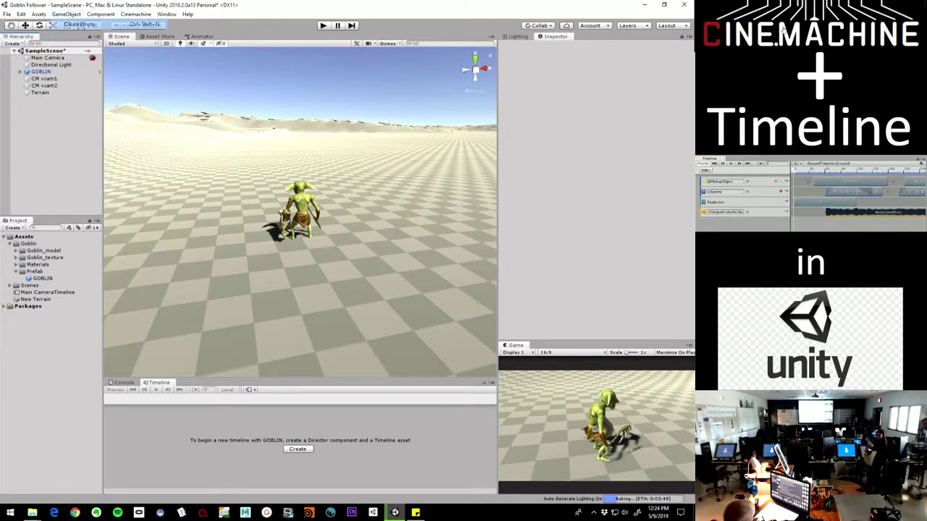
{"action": "left_click", "coordinate": [50, 145]}
{"action": "double_click", "coordinate": [46, 99]}
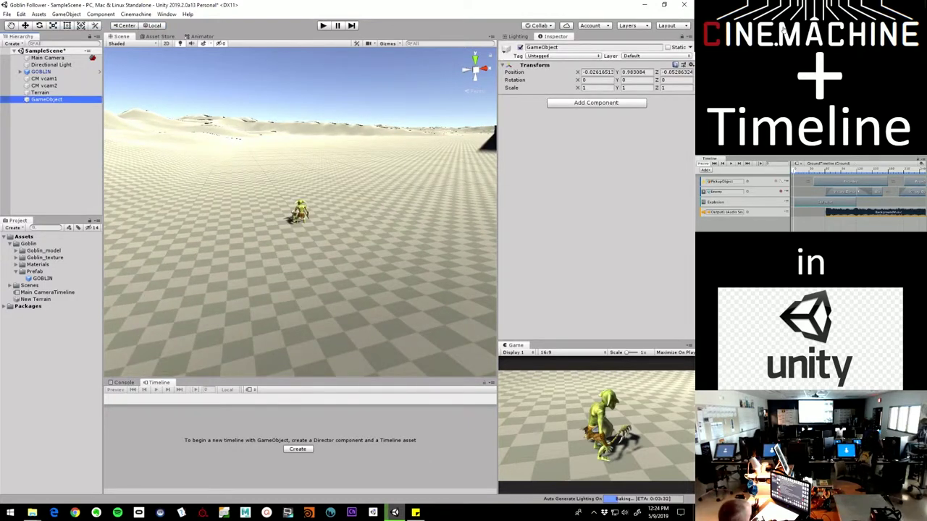
{"action": "key", "text": "F2"}
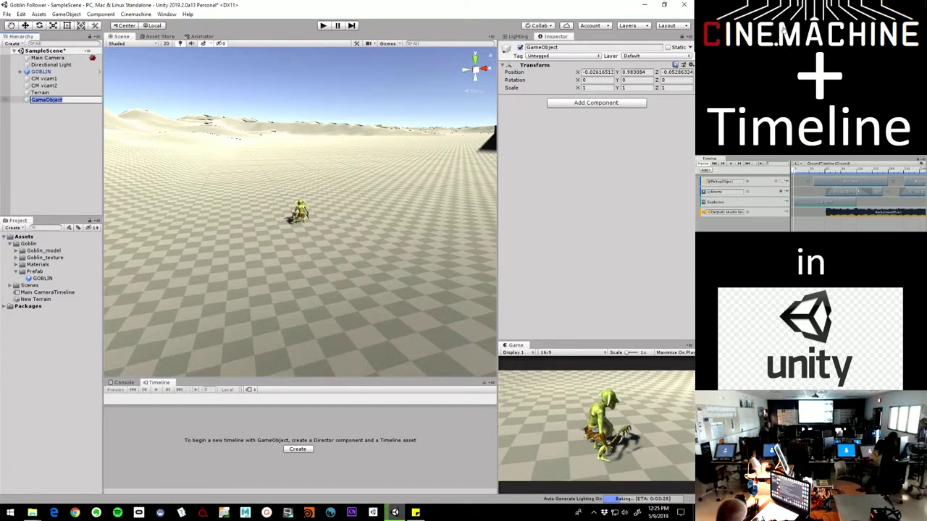
{"action": "type", "text": "MOVER"}
{"action": "key", "text": "Return"}
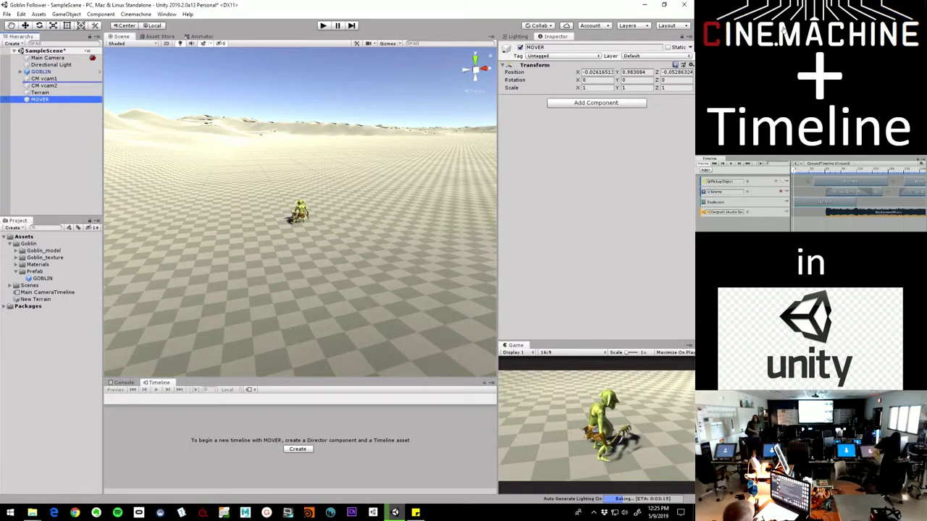
Step: Parent MOVER under GOBLIN and reset its transform to position 0, rotation 0 and scale 1
{"action": "left_click_drag", "start_coordinate": [44, 81], "coordinate": [41, 72]}
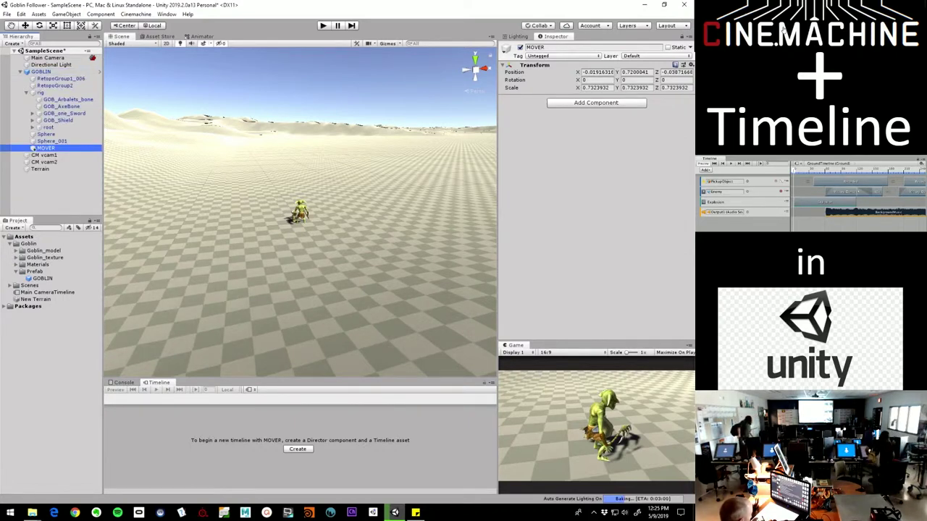
{"action": "left_click", "coordinate": [691, 65]}
{"action": "left_click", "coordinate": [626, 72]}
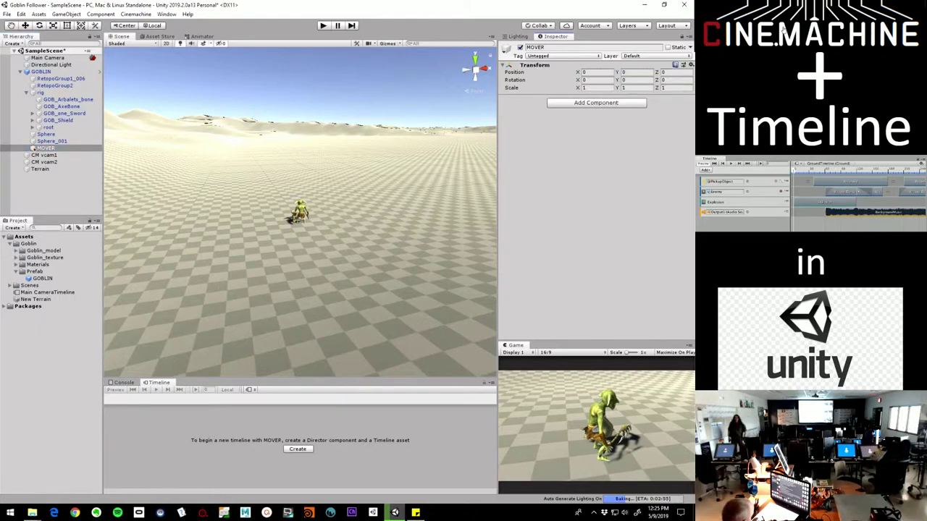
Step: Reverse the parenting so that MOVER sits at the scene's root with GOBLIN as its child, and collapse and select MOVER
{"action": "left_click_drag", "start_coordinate": [362, 195], "coordinate": [195, 239], "text": "alt"}
{"action": "scroll", "coordinate": [301, 212], "scroll_direction": "up", "scroll_amount": 8}
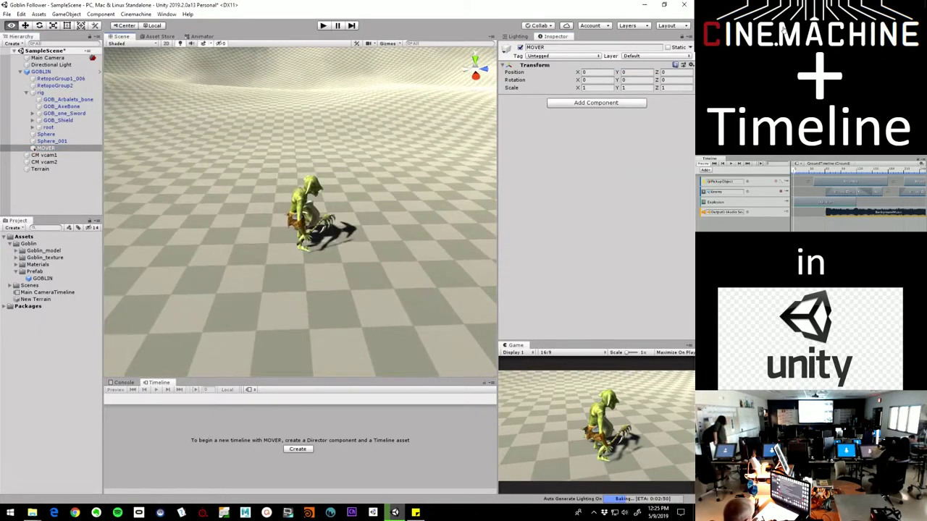
{"action": "left_click", "coordinate": [46, 148]}
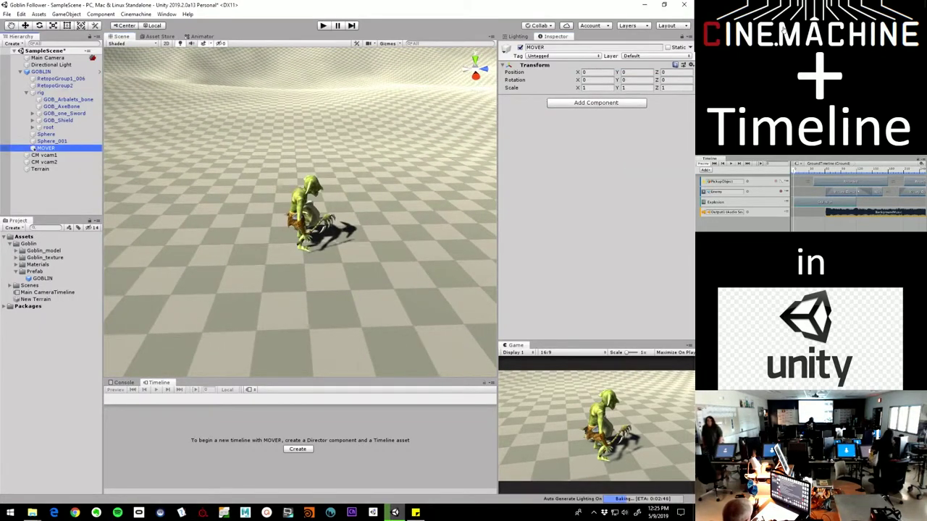
{"action": "left_click", "coordinate": [25, 25]}
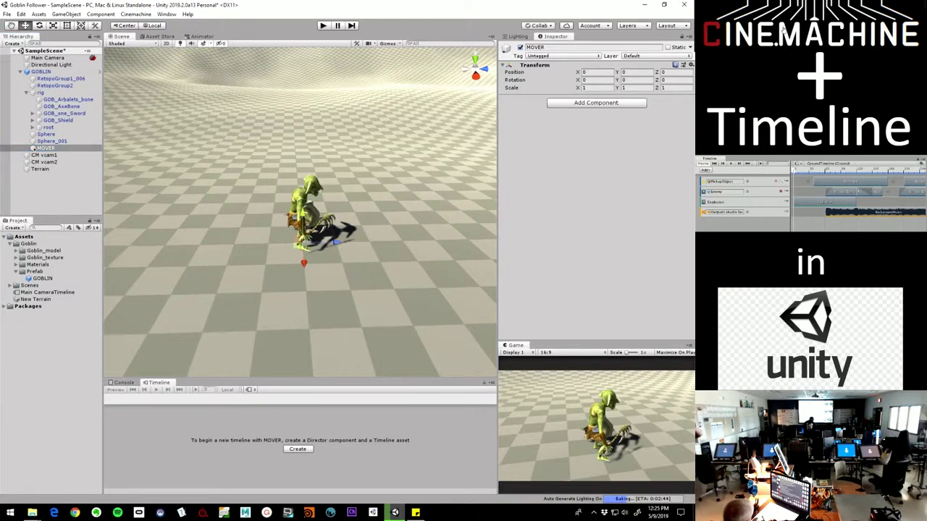
{"action": "left_click_drag", "start_coordinate": [46, 148], "coordinate": [43, 72]}
{"action": "left_click", "coordinate": [45, 78]}
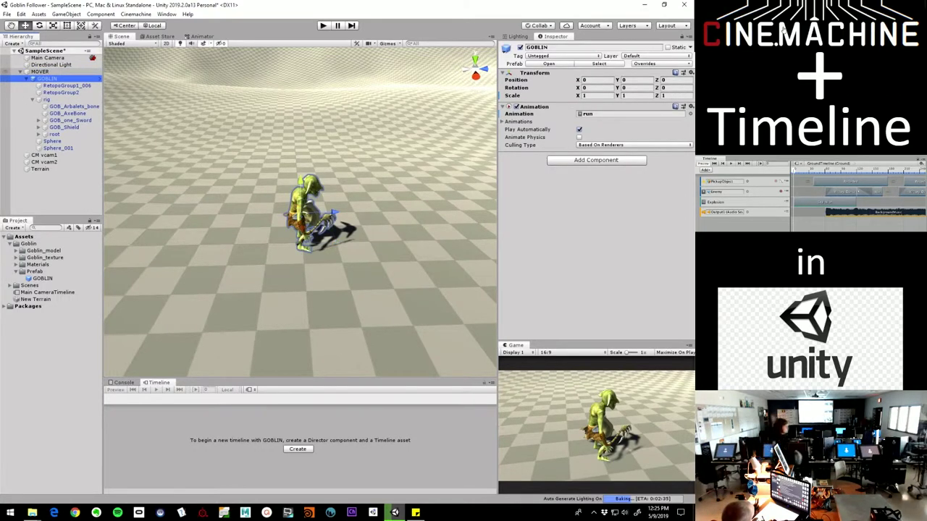
{"action": "left_click", "coordinate": [20, 72]}
{"action": "left_click", "coordinate": [39, 72]}
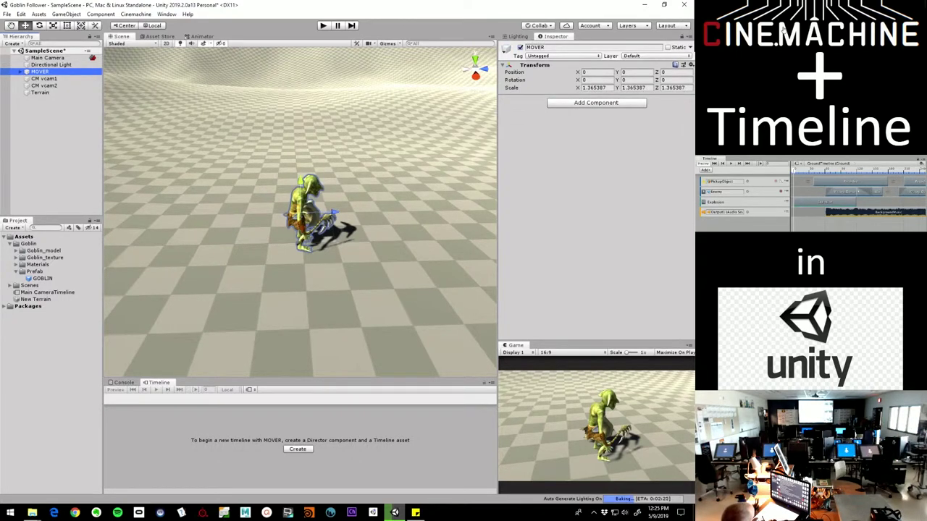
Step: Create a new timeline for MOVER and save it as MOVERTimeline
{"action": "middle_click_drag", "start_coordinate": [305, 214], "coordinate": [209, 236]}
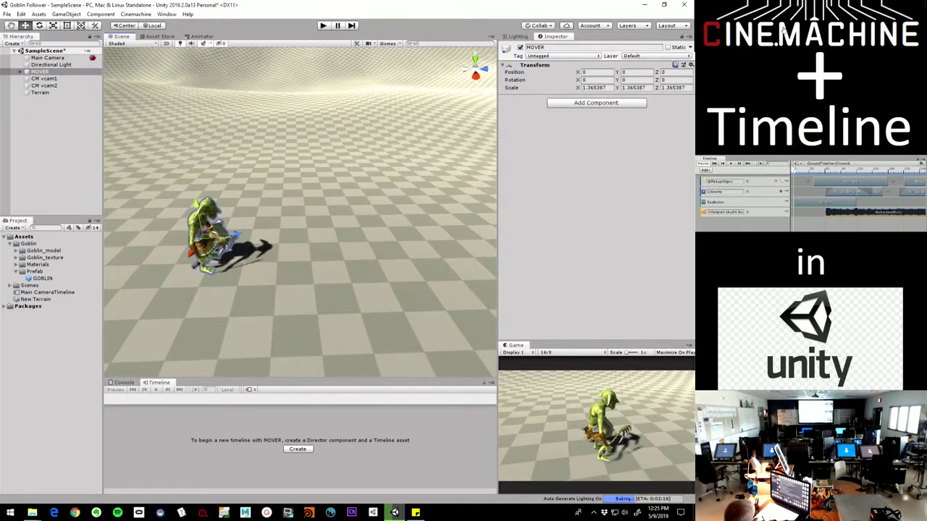
{"action": "left_click", "coordinate": [297, 449]}
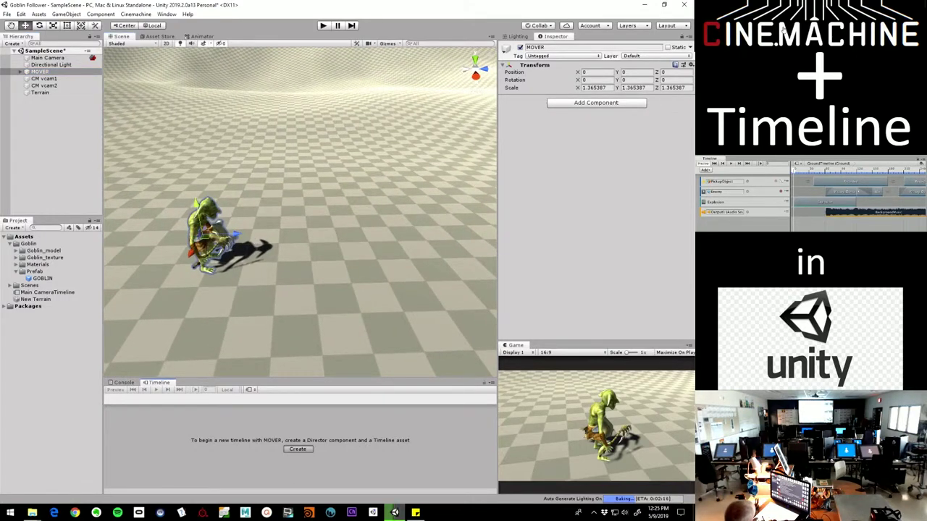
{"action": "key", "text": "Return"}
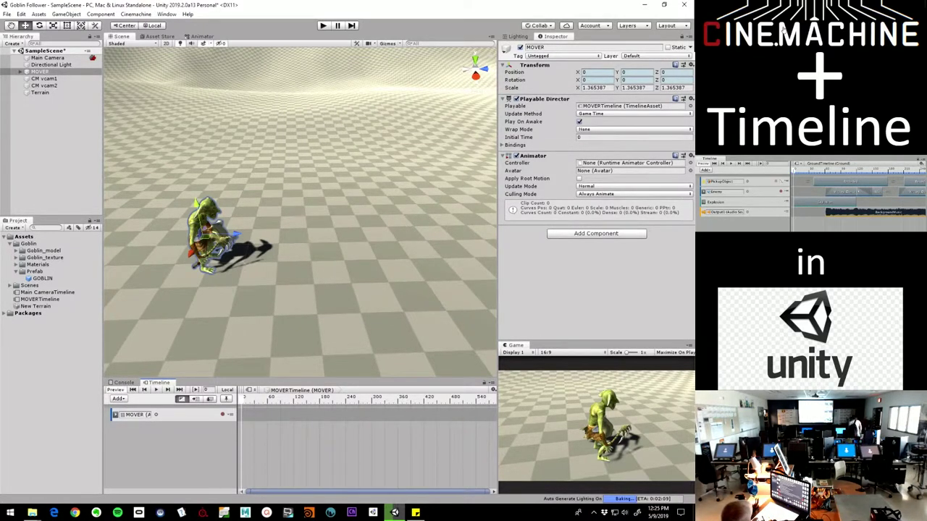
Step: Record MOVER's forward movement on its timeline track from about Z -0.02 at frame 0 to Z 7.87 at frame 421, and stop recording
{"action": "left_click", "coordinate": [222, 415]}
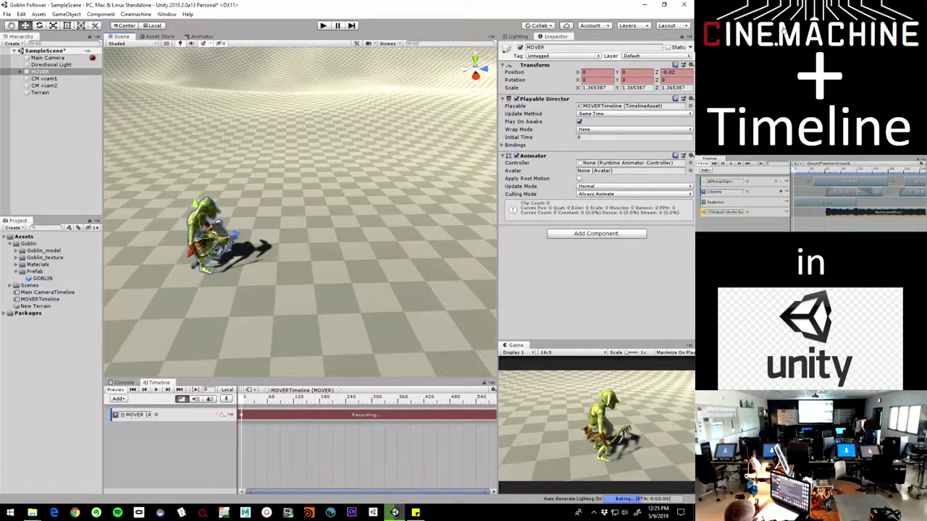
{"action": "left_click_drag", "start_coordinate": [354, 398], "coordinate": [424, 395]}
{"action": "left_click_drag", "start_coordinate": [235, 234], "coordinate": [497, 231]}
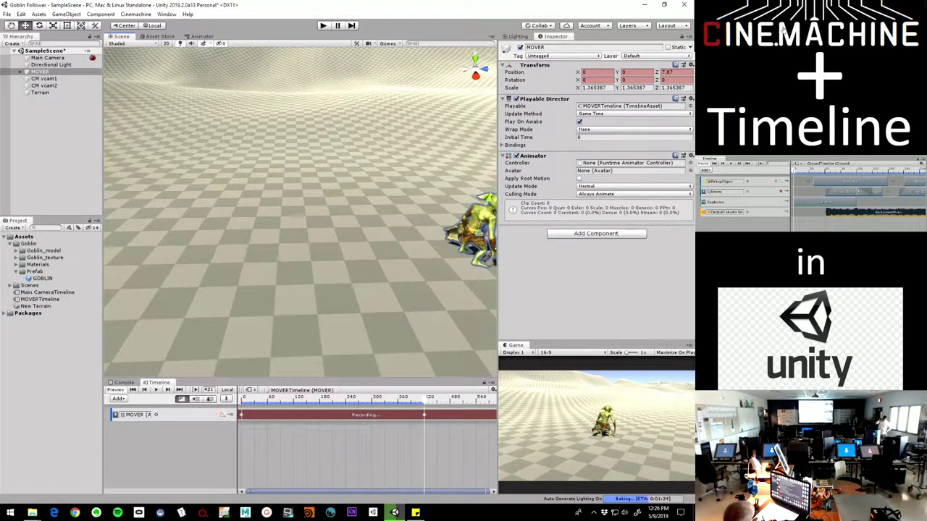
{"action": "left_click", "coordinate": [216, 415]}
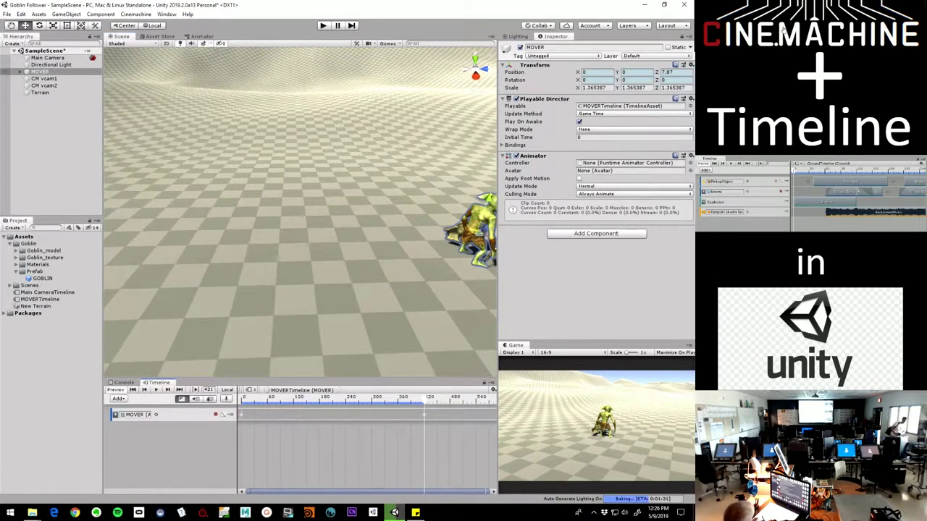
Step: Play-test the scene to check MOVER's animated run across the terrain, and stop playback
{"action": "left_click", "coordinate": [21, 72]}
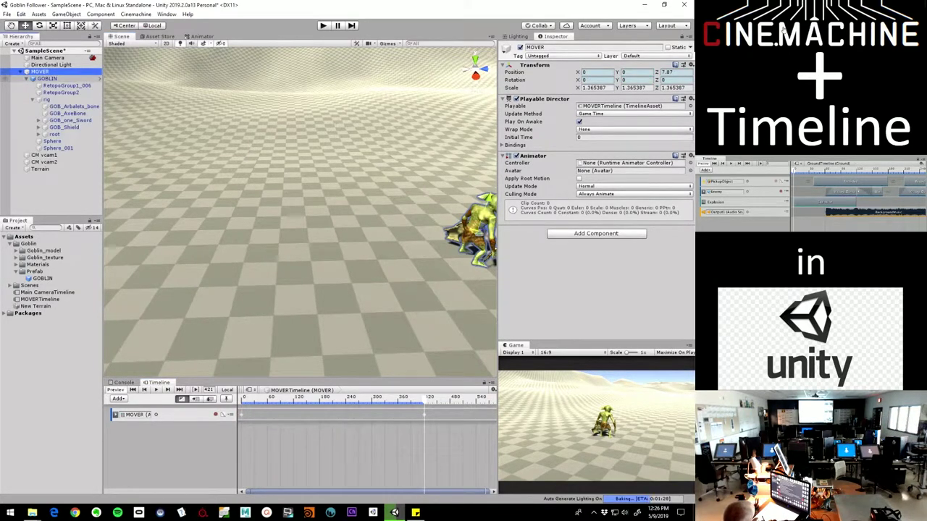
{"action": "left_click", "coordinate": [20, 71]}
{"action": "left_click", "coordinate": [52, 138]}
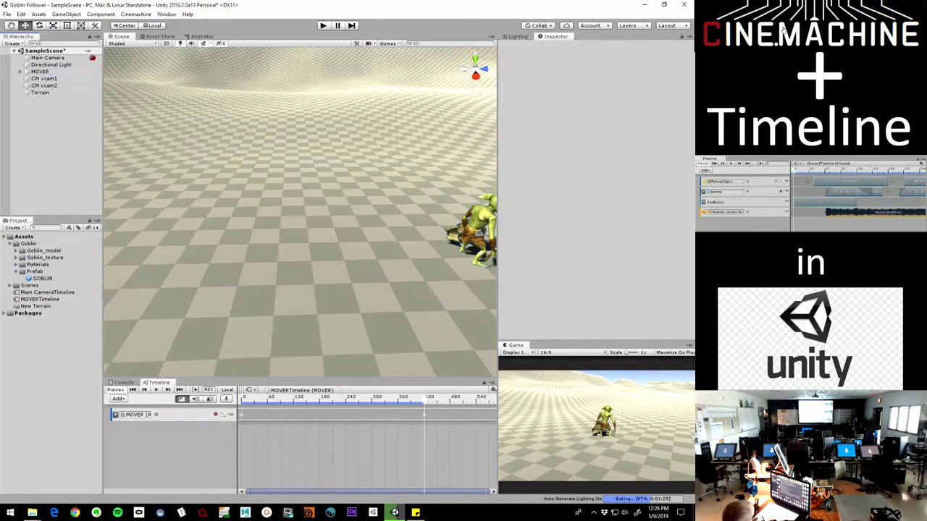
{"action": "left_click", "coordinate": [323, 26]}
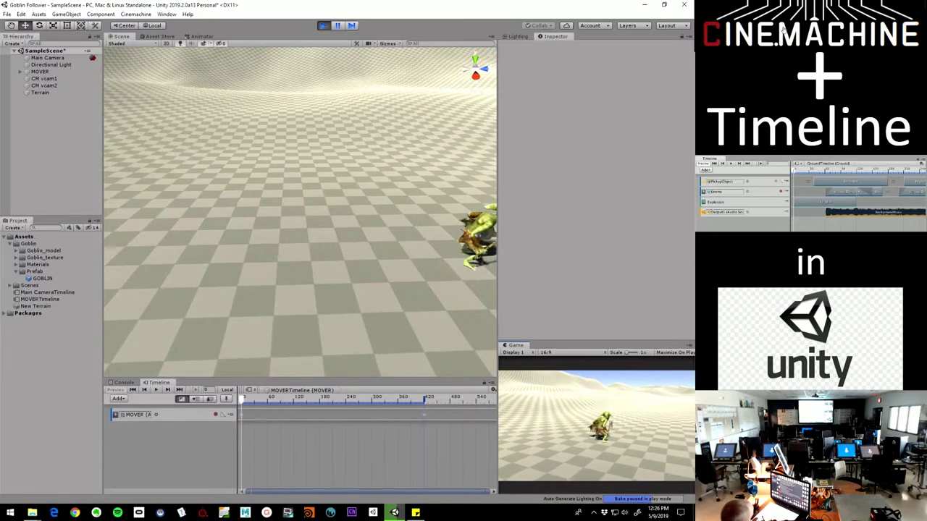
{"action": "key", "text": "ctrl+p"}
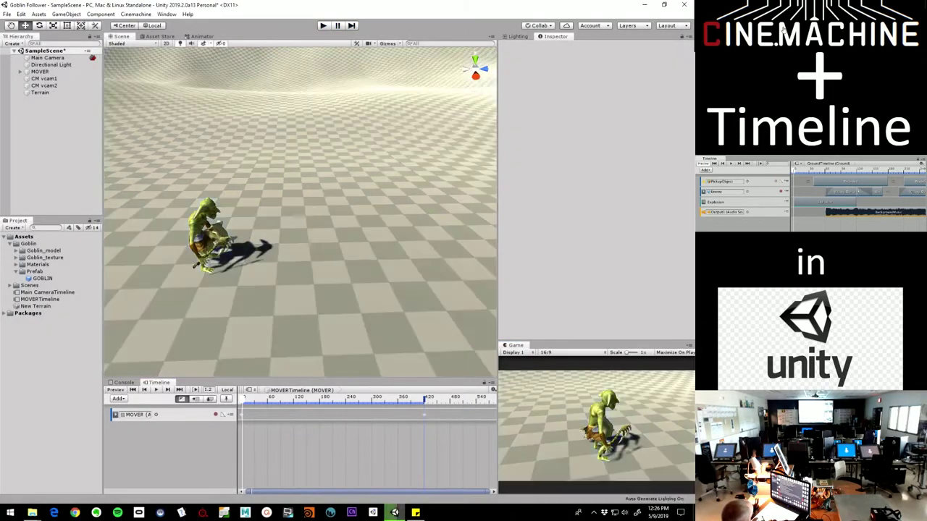
Step: Assign MOVER as the Follow target of CM vcam2, keeping the camera at the scene's root
{"action": "left_click", "coordinate": [43, 85]}
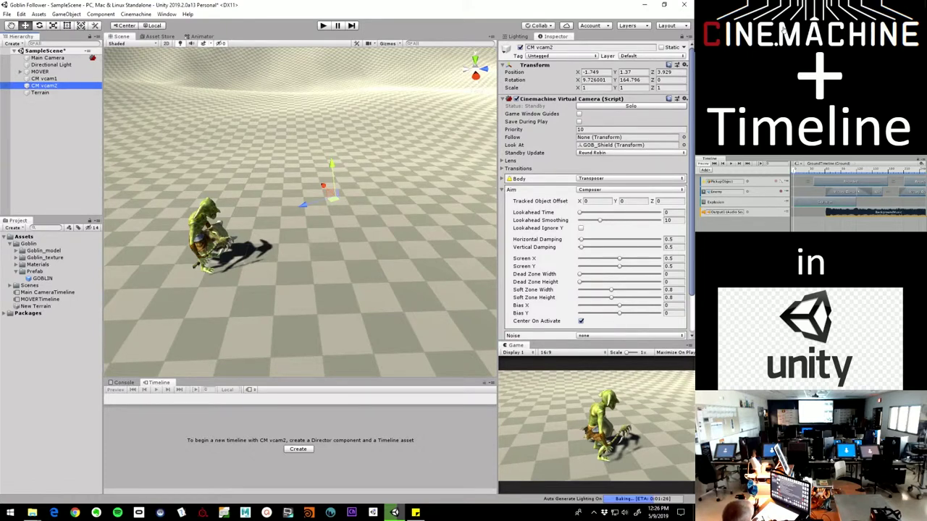
{"action": "left_click_drag", "start_coordinate": [39, 72], "coordinate": [627, 138]}
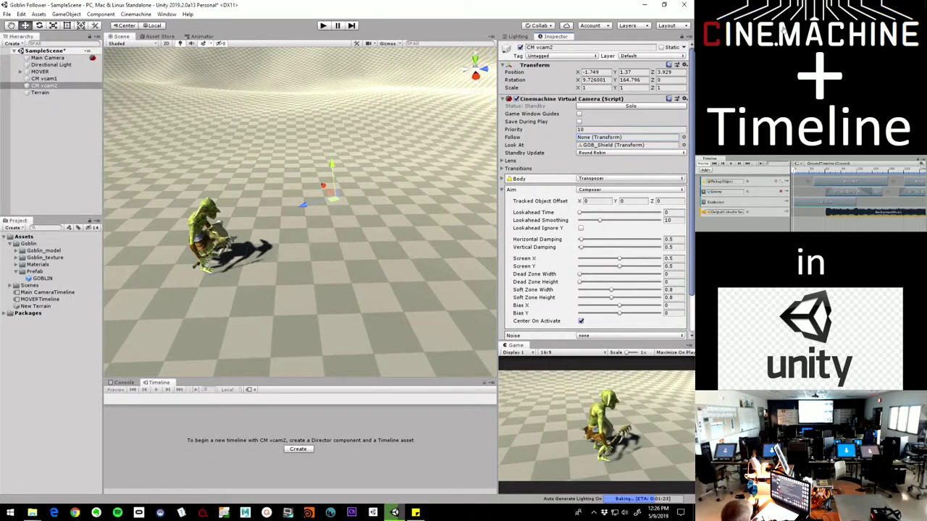
{"action": "left_click_drag", "start_coordinate": [44, 85], "coordinate": [44, 99]}
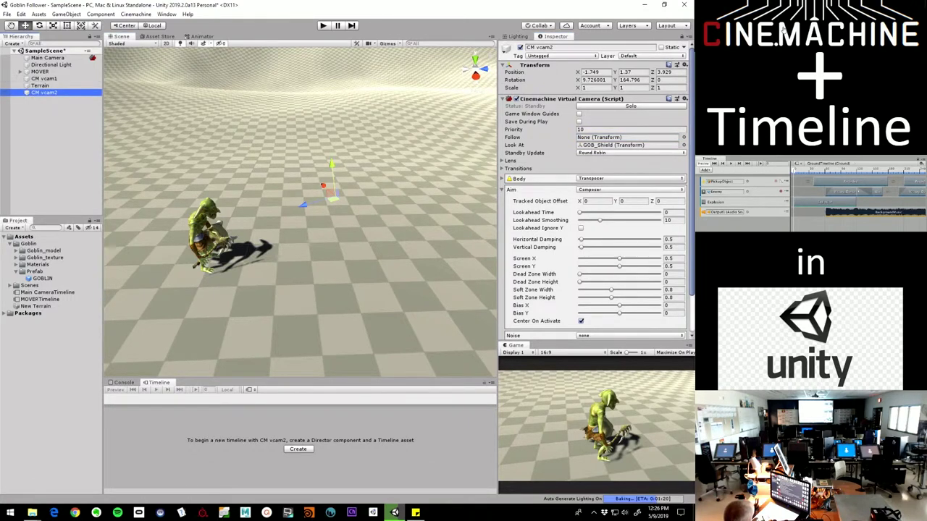
{"action": "left_click_drag", "start_coordinate": [45, 83], "coordinate": [44, 82]}
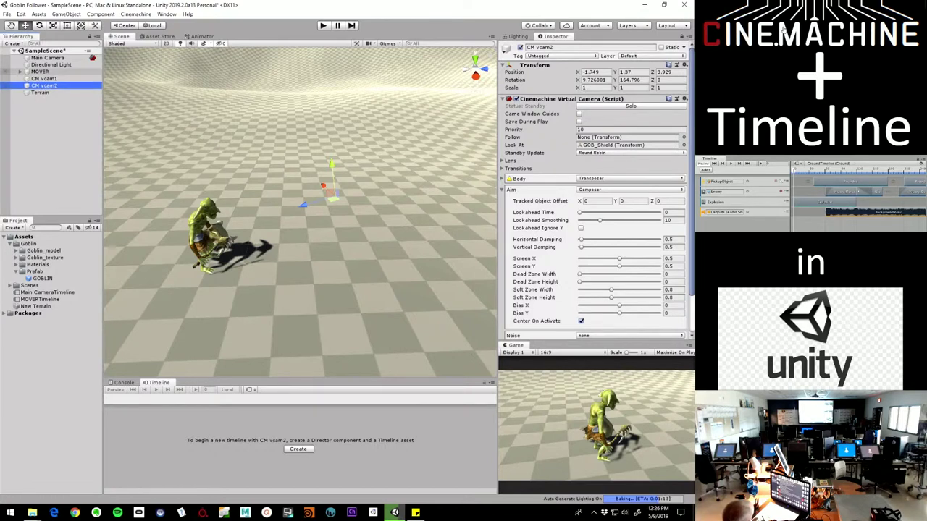
{"action": "left_click", "coordinate": [21, 72]}
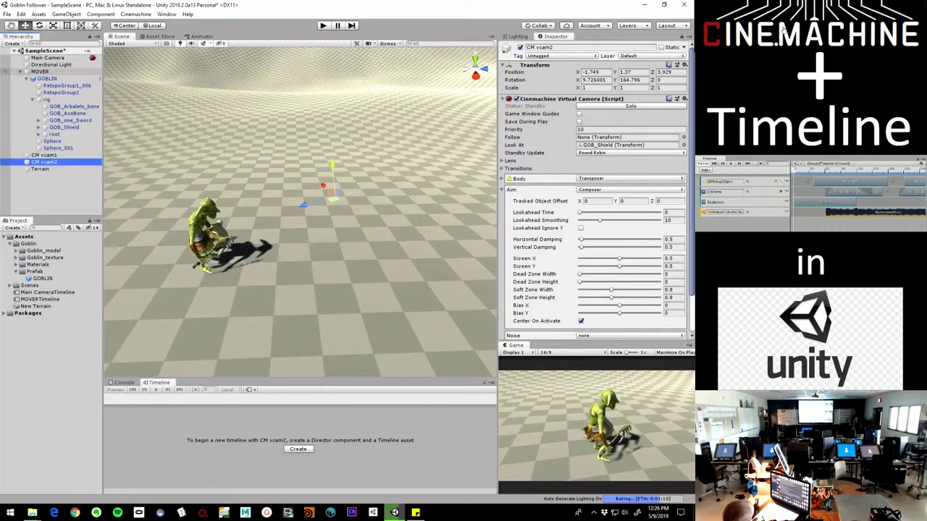
{"action": "left_click", "coordinate": [20, 72]}
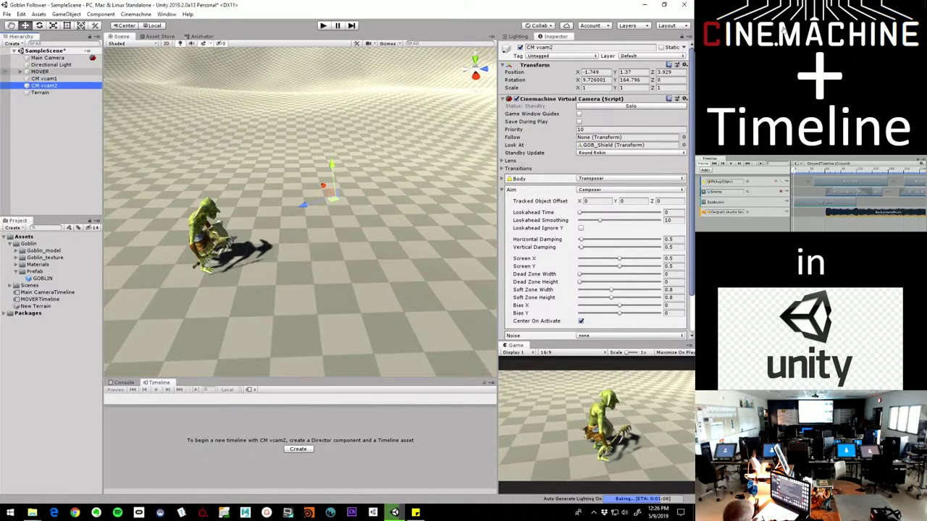
{"action": "left_click", "coordinate": [39, 71]}
{"action": "left_click", "coordinate": [44, 85]}
{"action": "left_click_drag", "start_coordinate": [40, 71], "coordinate": [621, 137]}
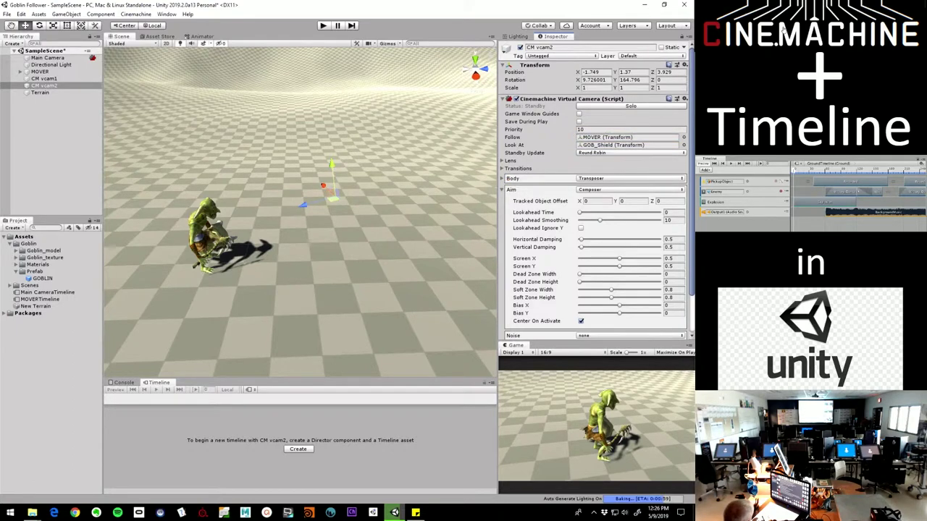
Step: Play-test the scene with CM vcam2 selected to check how it follows MOVER, and stop playback
{"action": "left_click", "coordinate": [48, 126]}
{"action": "left_click", "coordinate": [45, 86]}
{"action": "left_click_drag", "start_coordinate": [44, 85], "coordinate": [49, 115]}
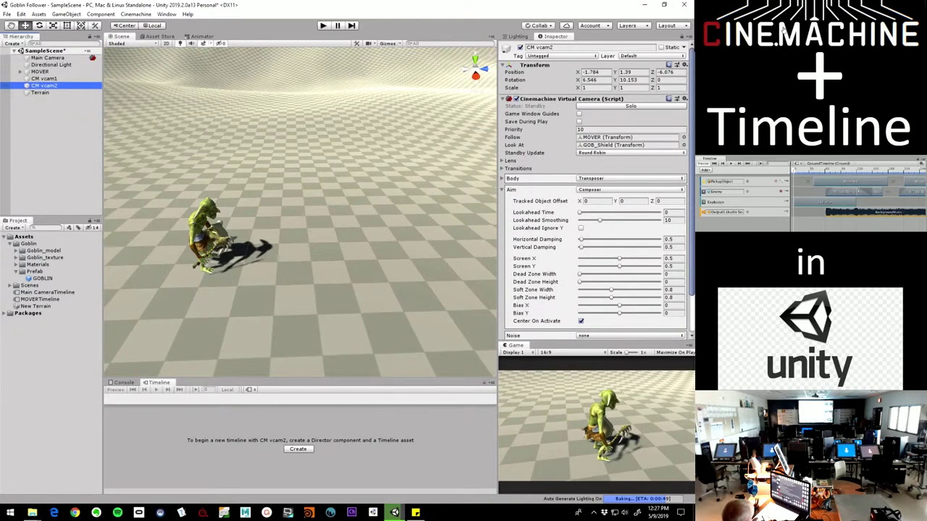
{"action": "key", "text": "ctrl+p"}
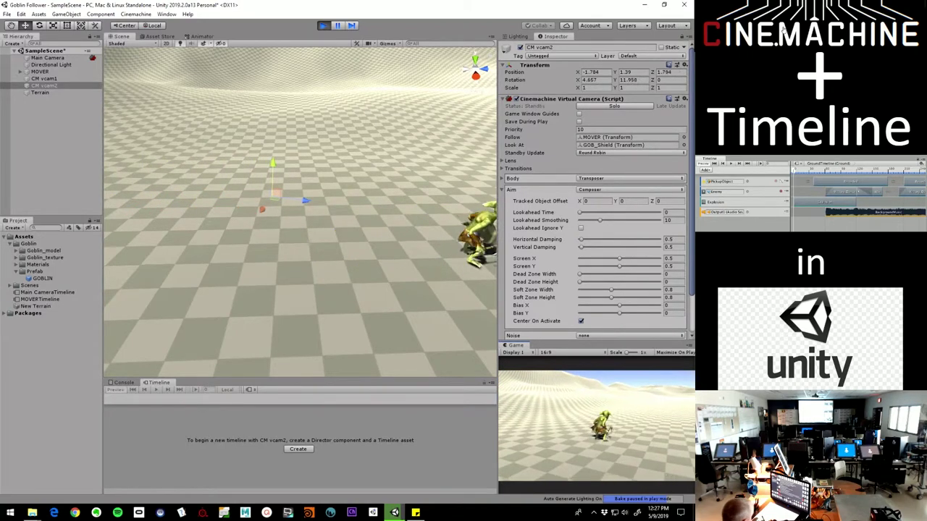
{"action": "key", "text": "ctrl+p"}
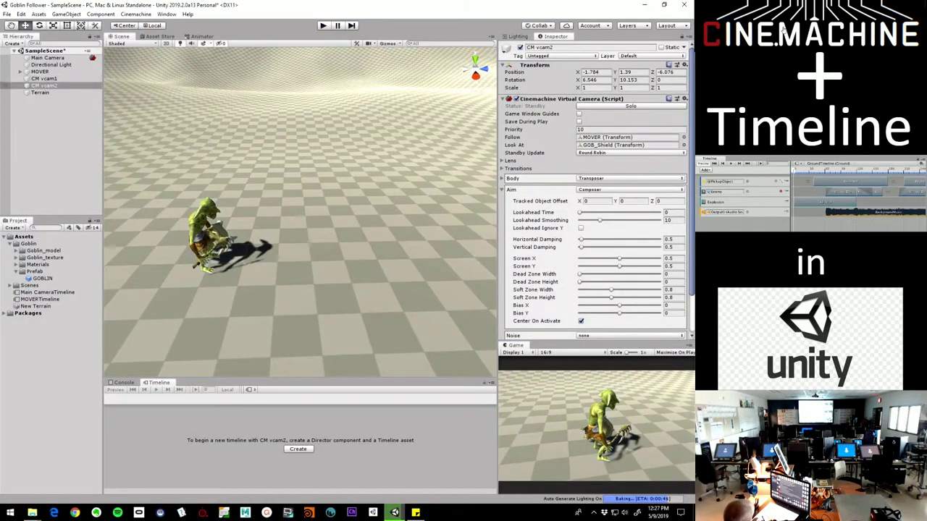
Step: Solo CM vcam2 and move it in front of the goblin to about X 0.14, Y 1.2, Z 4.65
{"action": "left_click", "coordinate": [44, 78]}
{"action": "left_click", "coordinate": [44, 85]}
{"action": "left_click", "coordinate": [43, 78]}
{"action": "left_click", "coordinate": [44, 86]}
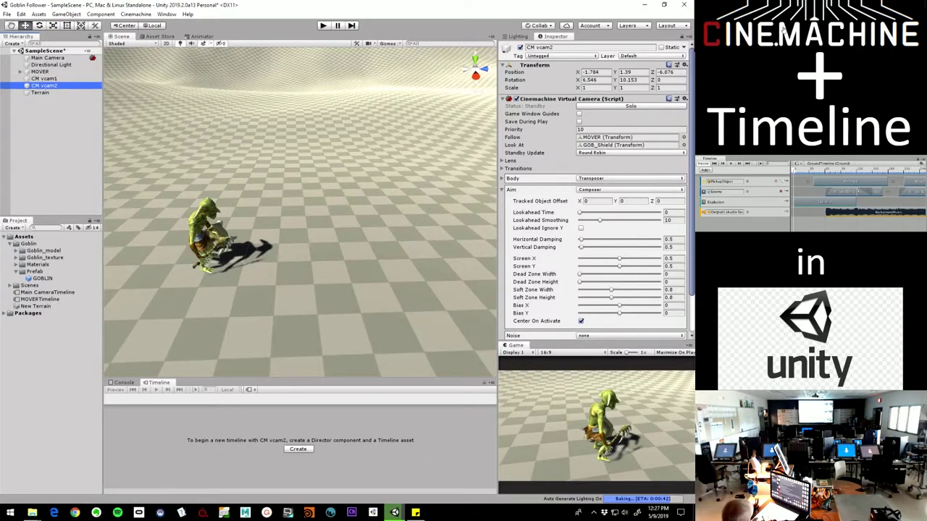
{"action": "key", "text": "f"}
{"action": "mouse_move", "coordinate": [304, 217]}
{"action": "left_mouse_down", "text": "alt"}
{"action": "mouse_move", "coordinate": [286, 239]}
{"action": "mouse_move", "coordinate": [308, 226]}
{"action": "left_mouse_up", "text": "alt"}
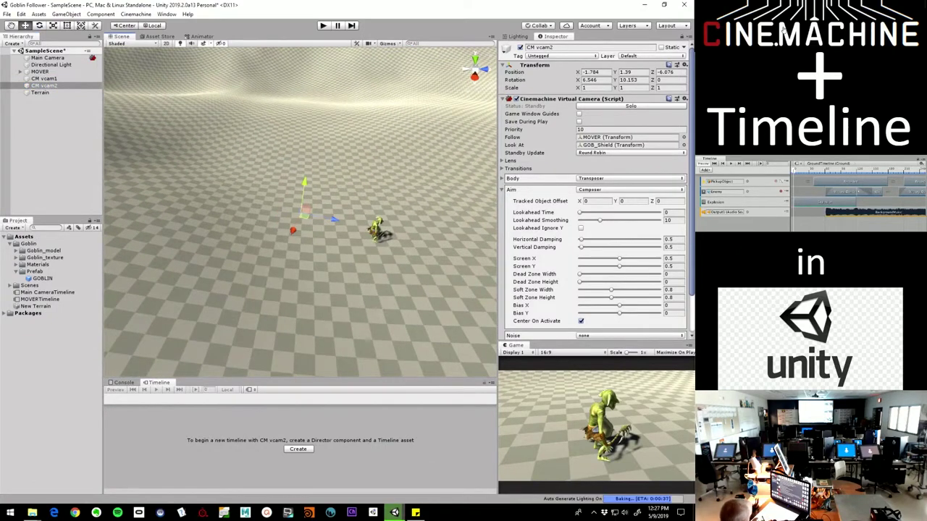
{"action": "left_click_drag", "start_coordinate": [334, 219], "coordinate": [495, 253]}
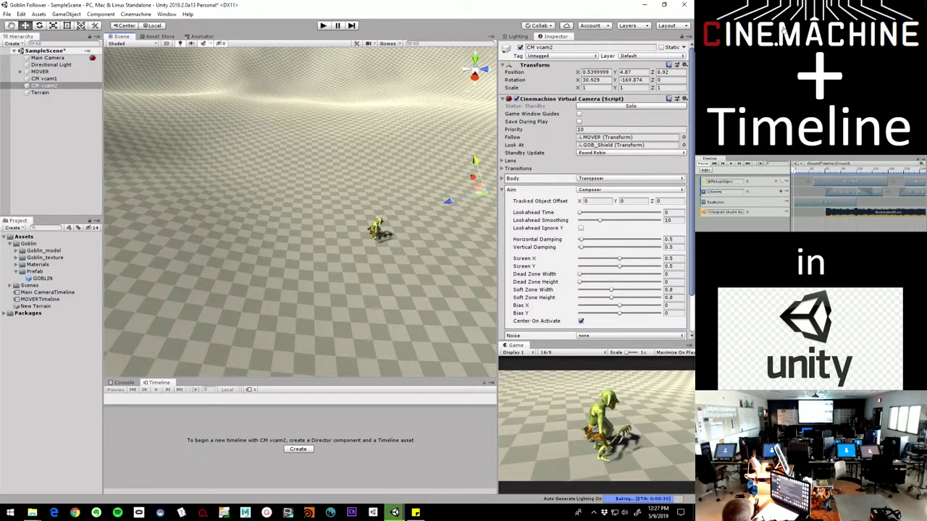
{"action": "left_click", "coordinate": [631, 106]}
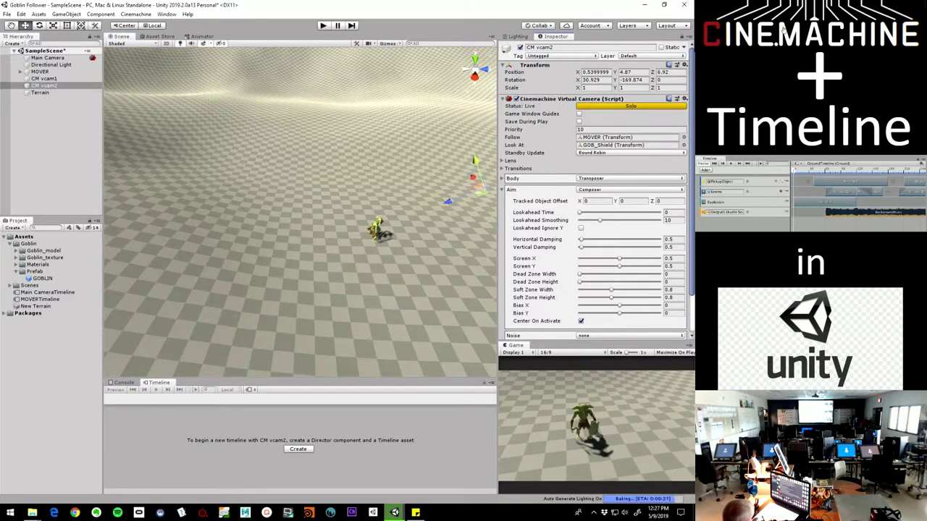
{"action": "left_click_drag", "start_coordinate": [475, 161], "coordinate": [491, 208]}
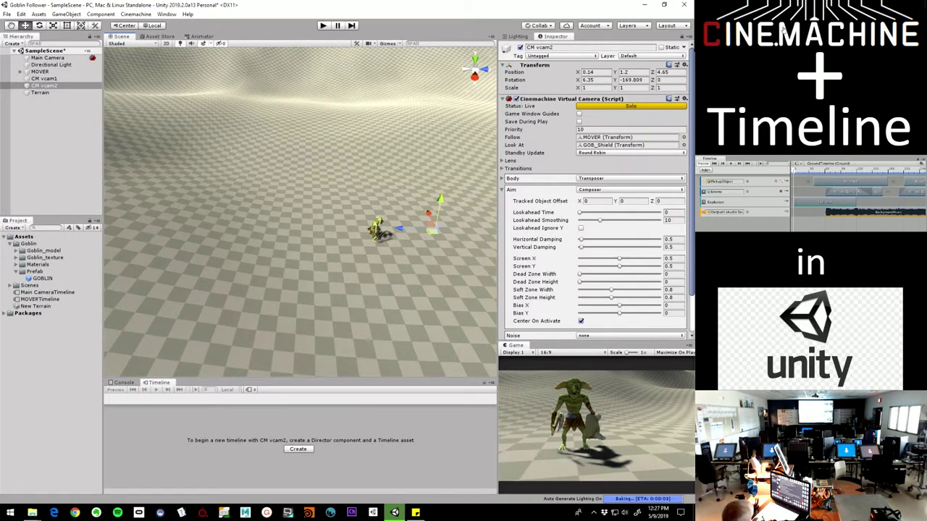
Step: Select Main Camera and play-test the scene to check its camera blend with the repositioned CM vcam2, and stop playback
{"action": "left_click", "coordinate": [48, 58]}
{"action": "left_click", "coordinate": [323, 26]}
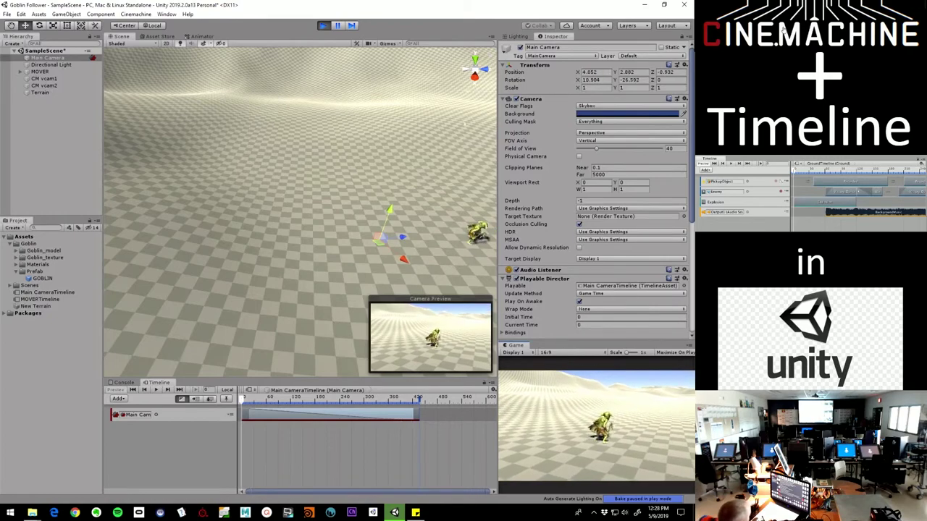
{"action": "left_click", "coordinate": [323, 26]}
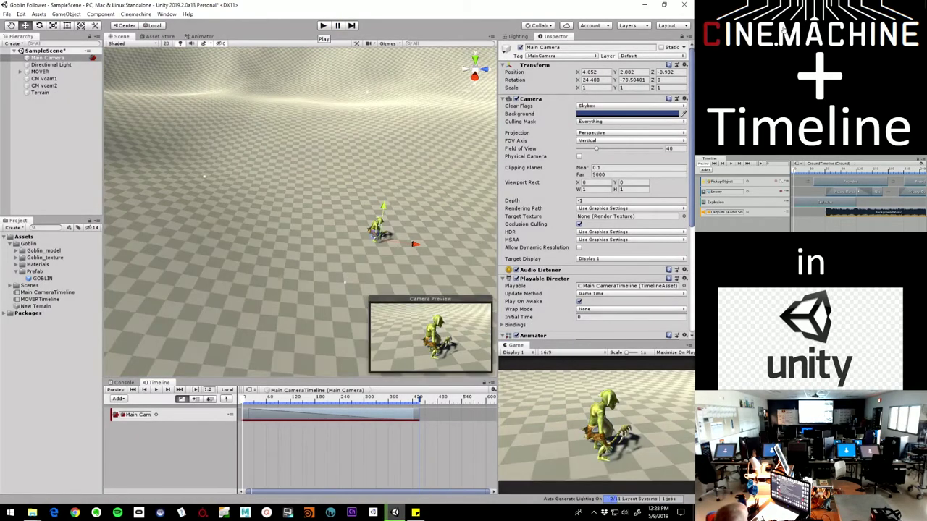